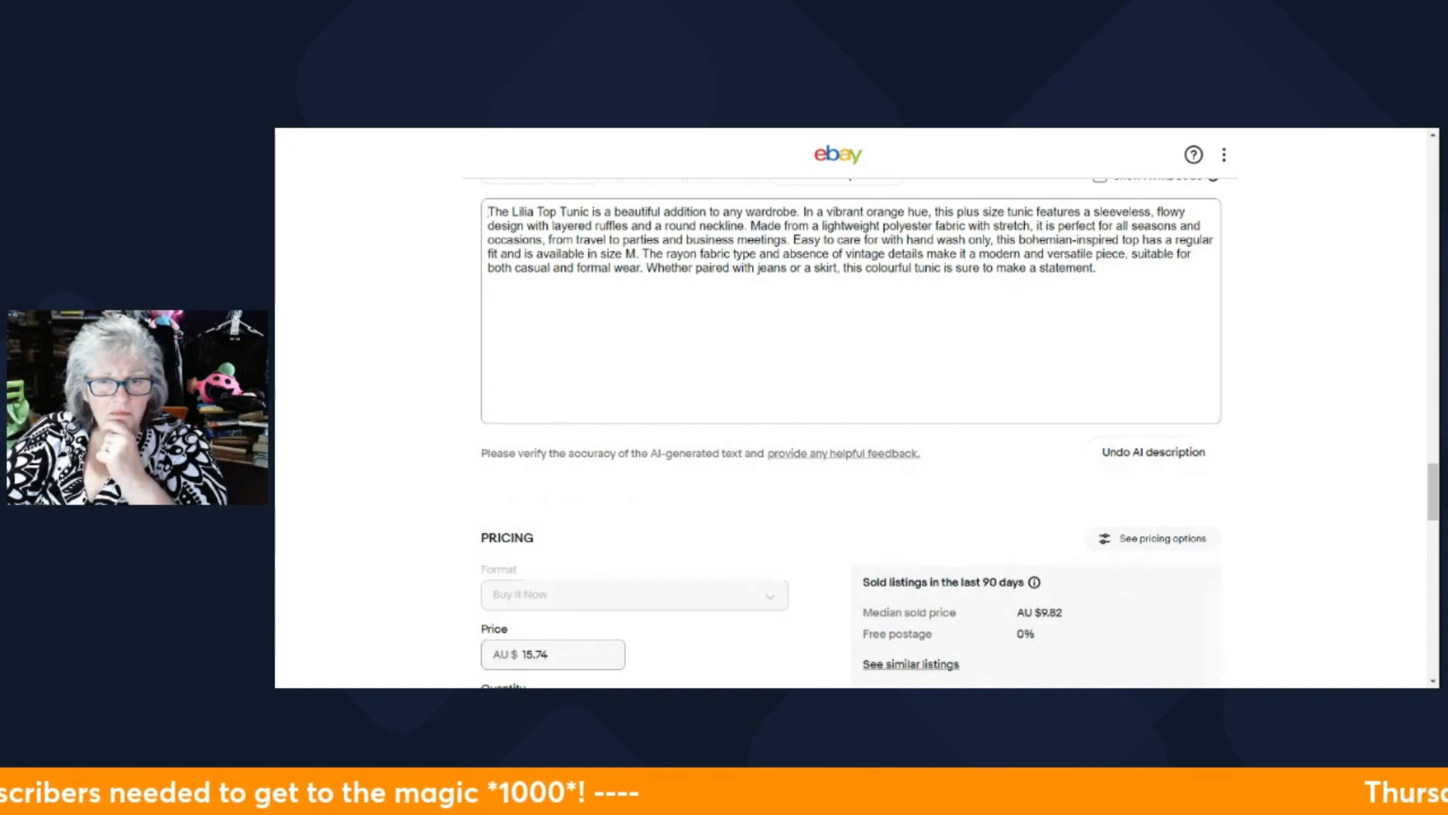
Step: Set the Size item specific of the Lilia tunic listing to L
scroll(1273, 308, up, 10)
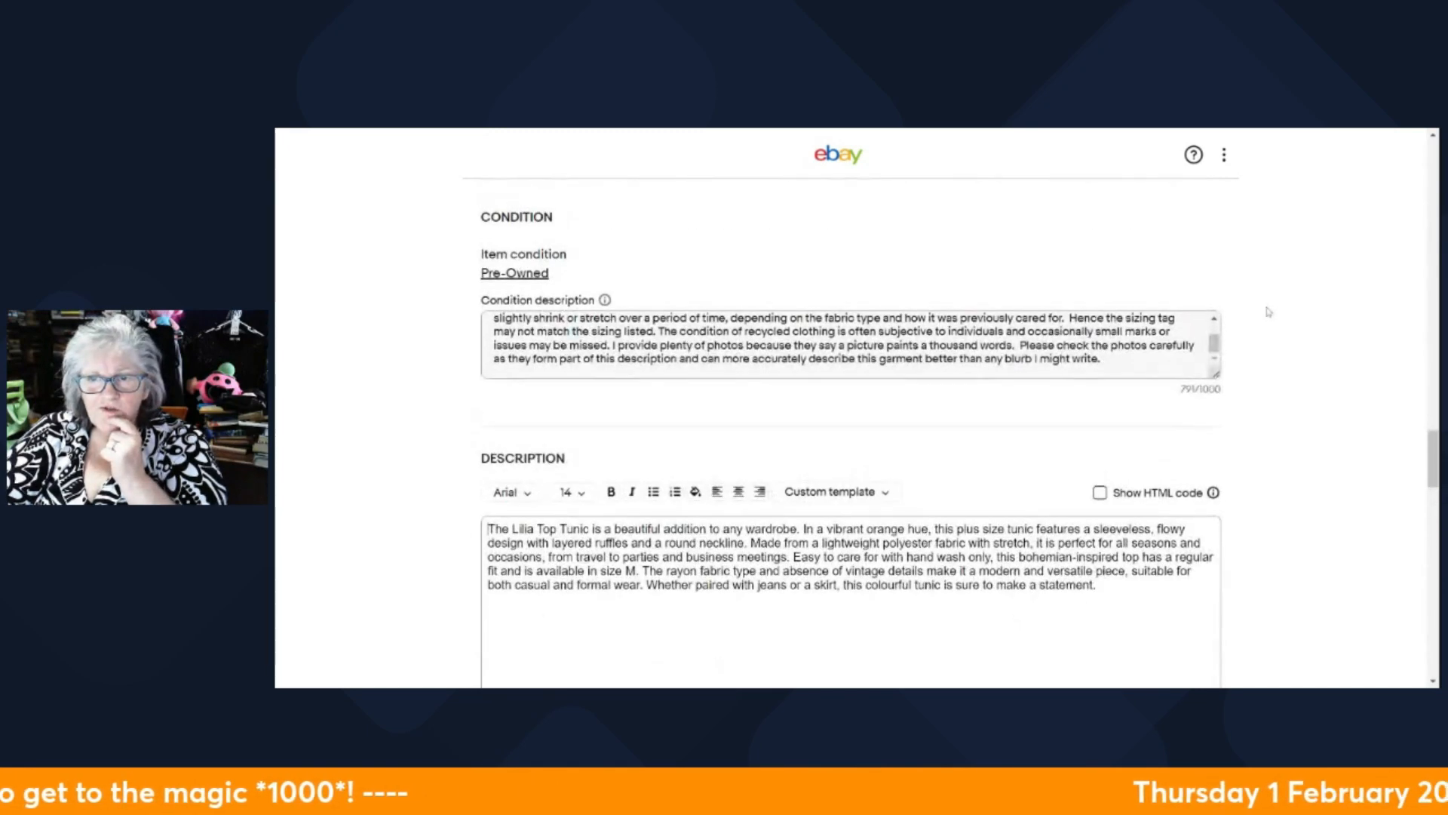
scroll(1273, 308, up, 9)
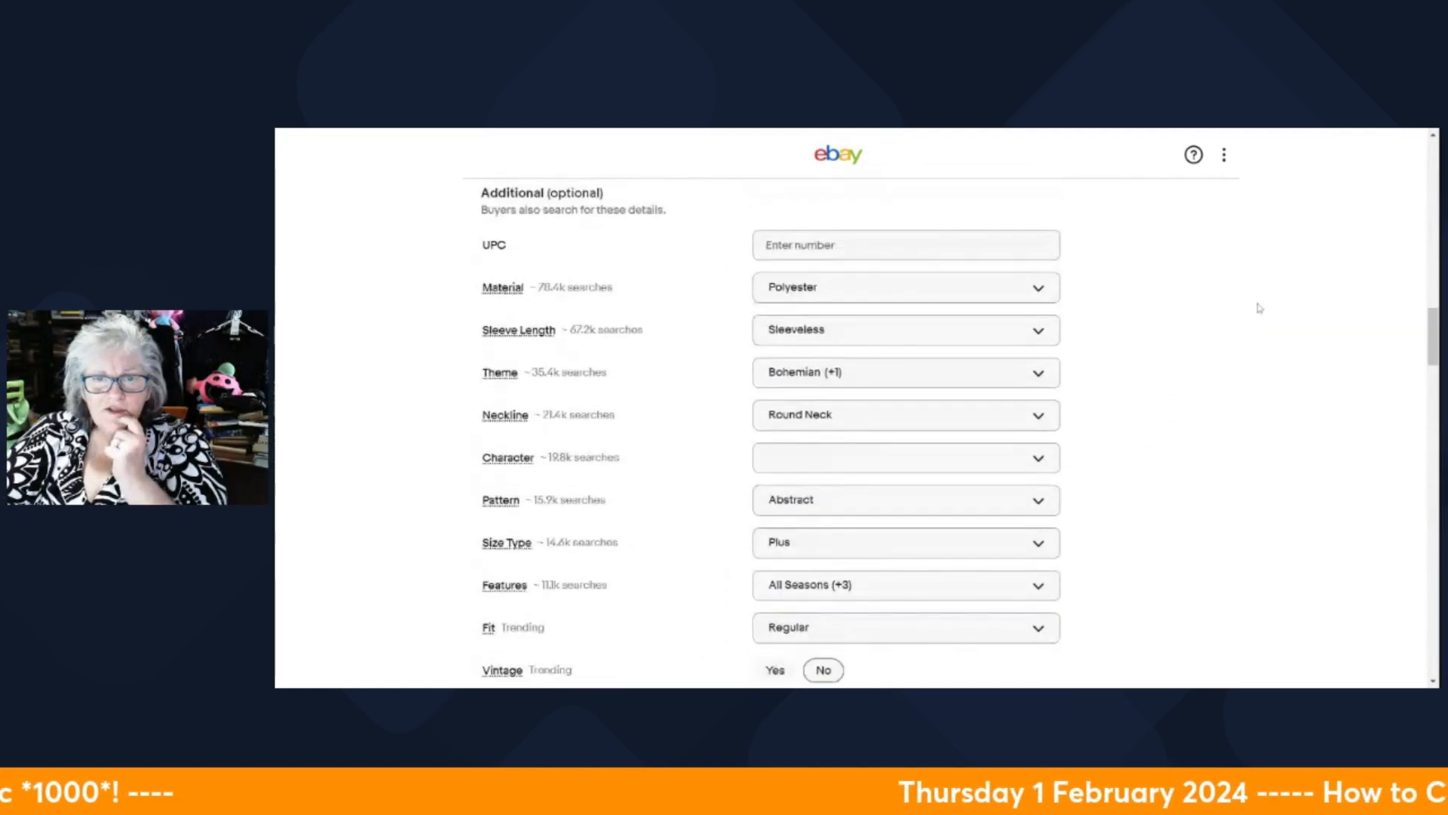
scroll(1256, 313, up, 6)
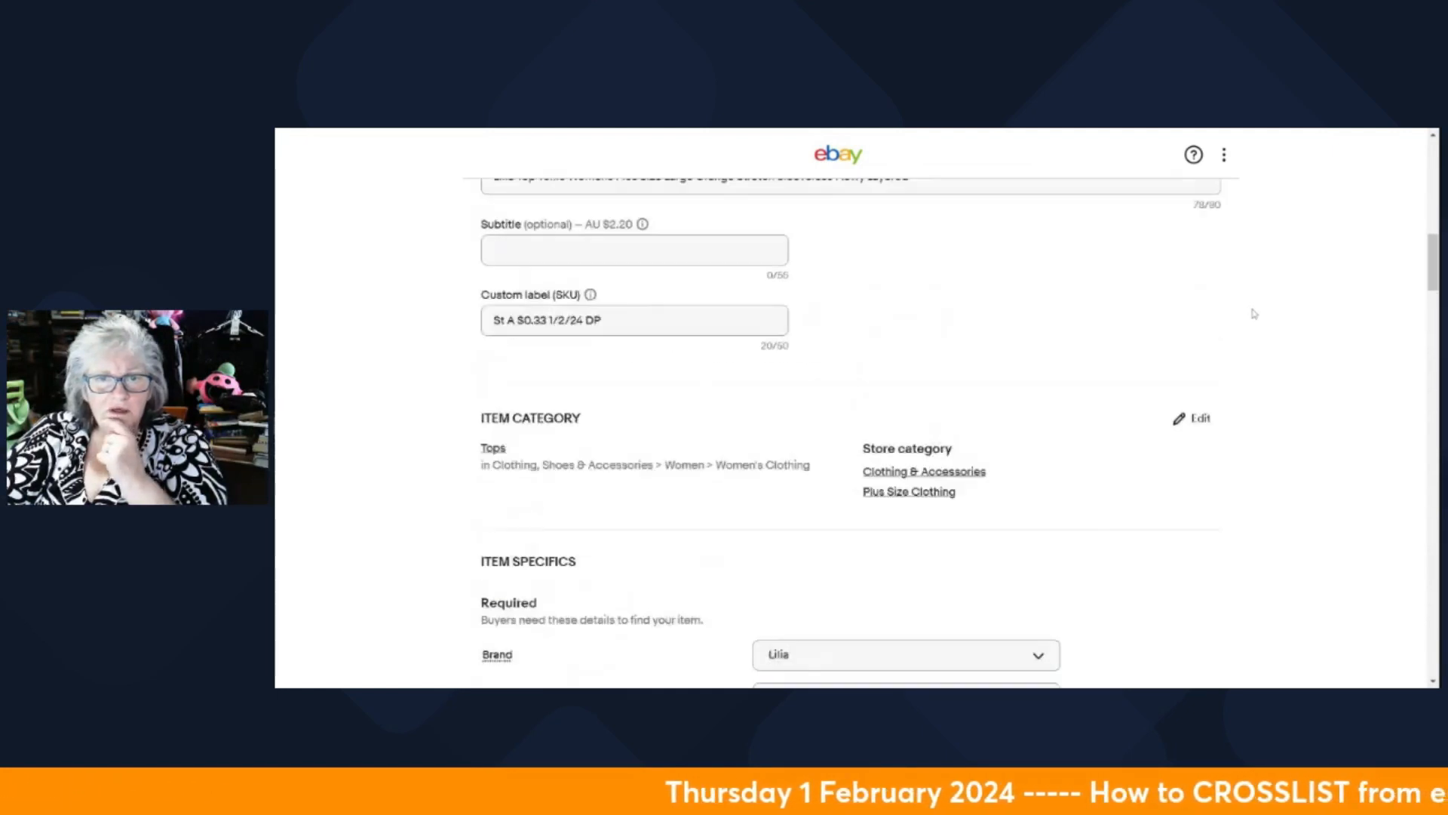
scroll(1253, 315, up, 6)
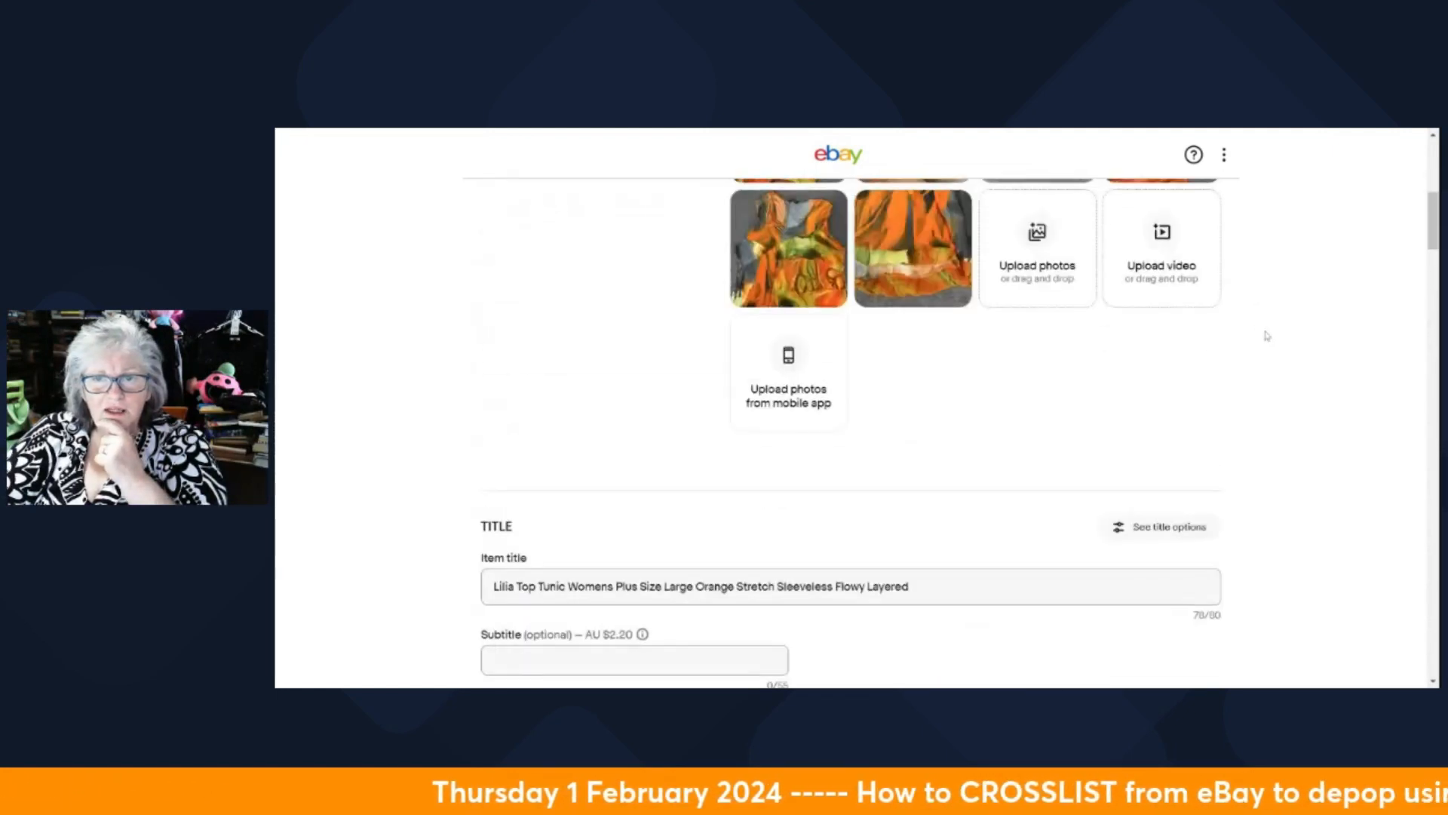
scroll(1316, 328, up, 3)
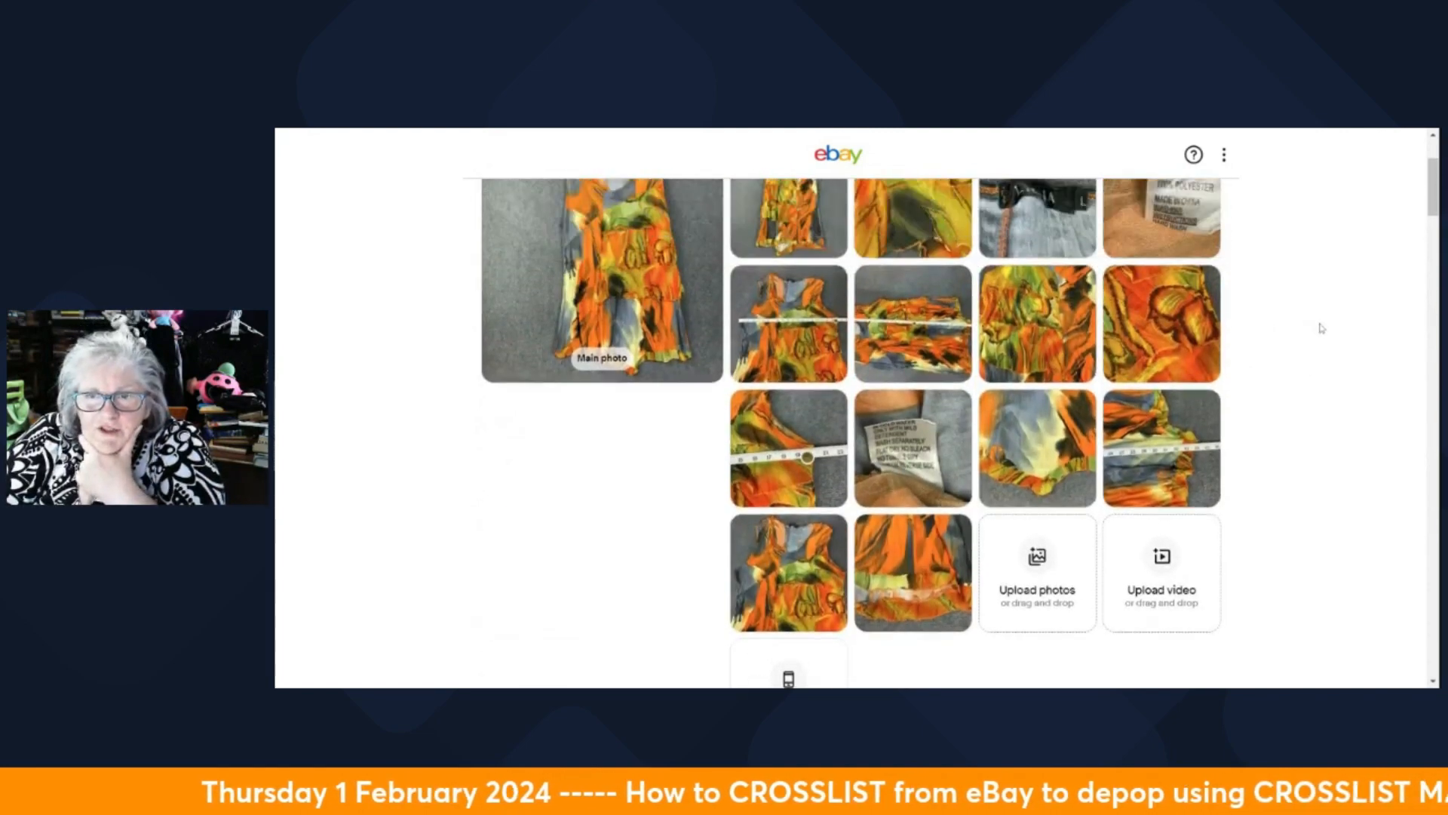
scroll(1320, 326, up, 2)
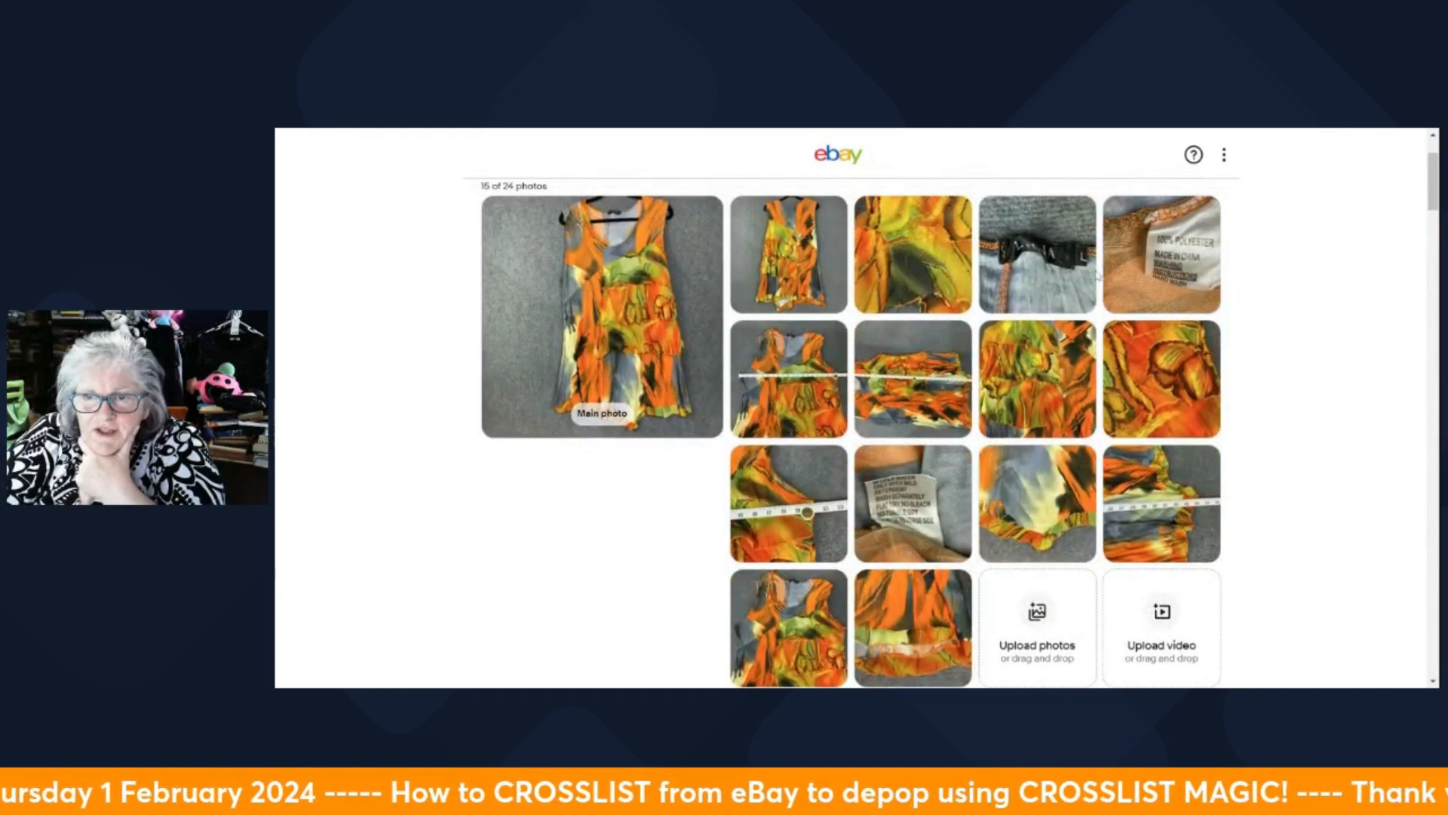
scroll(1298, 287, down, 15)
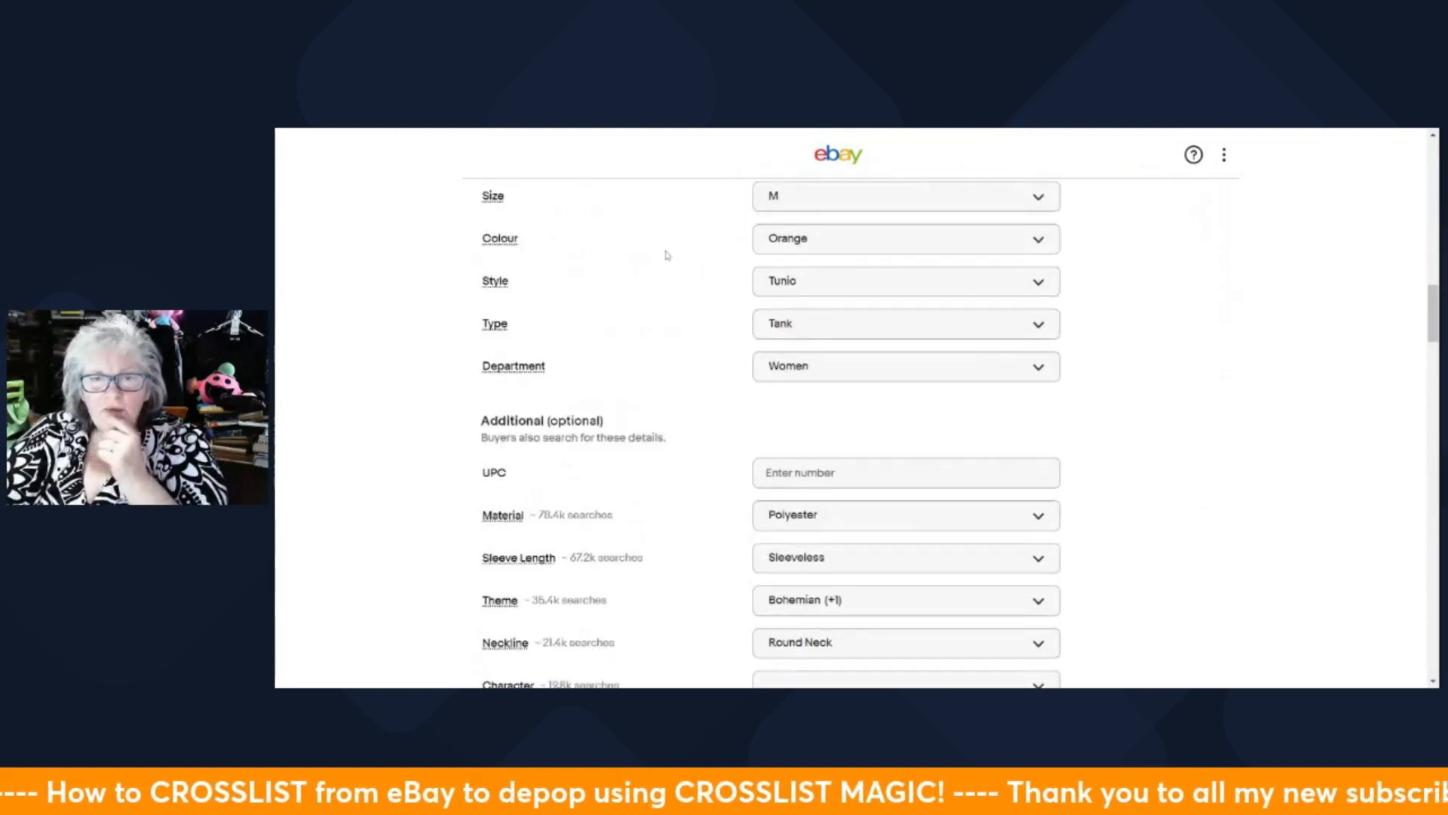
click(1040, 200)
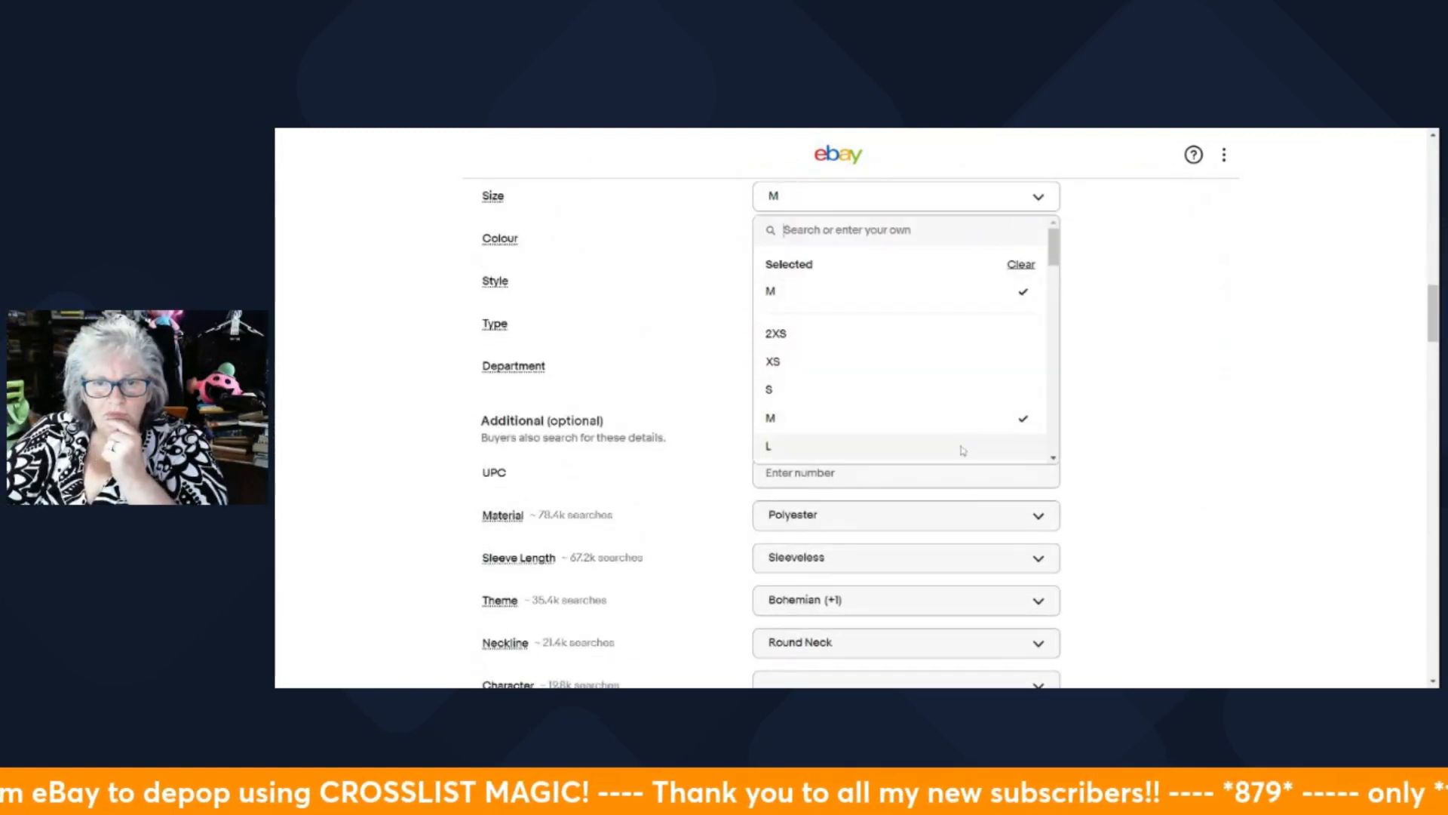
click(1003, 451)
Step: Replace the size M in the listing's description text with "LARGE"
scroll(1274, 347, down, 12)
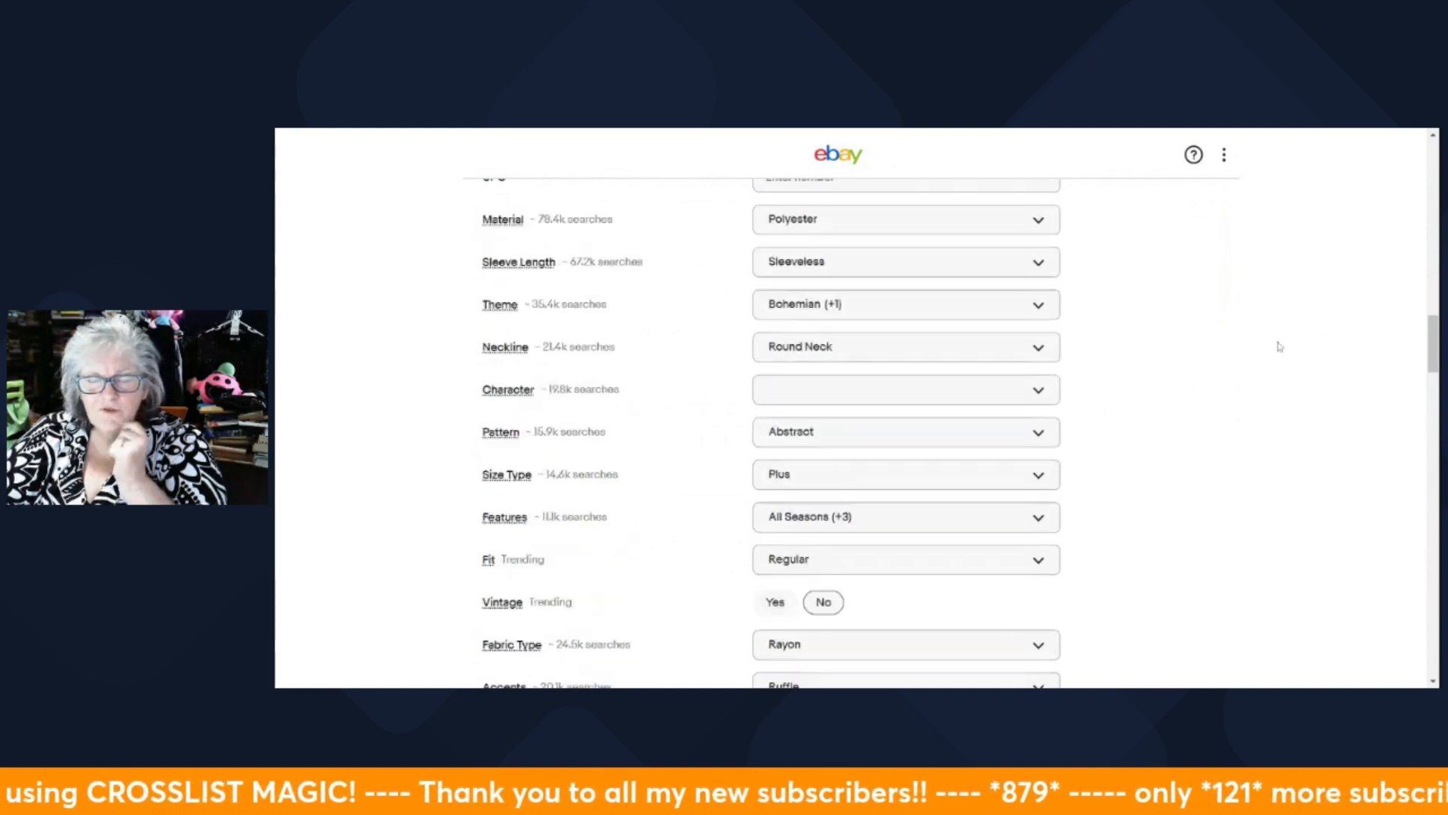
scroll(1275, 359, down, 7)
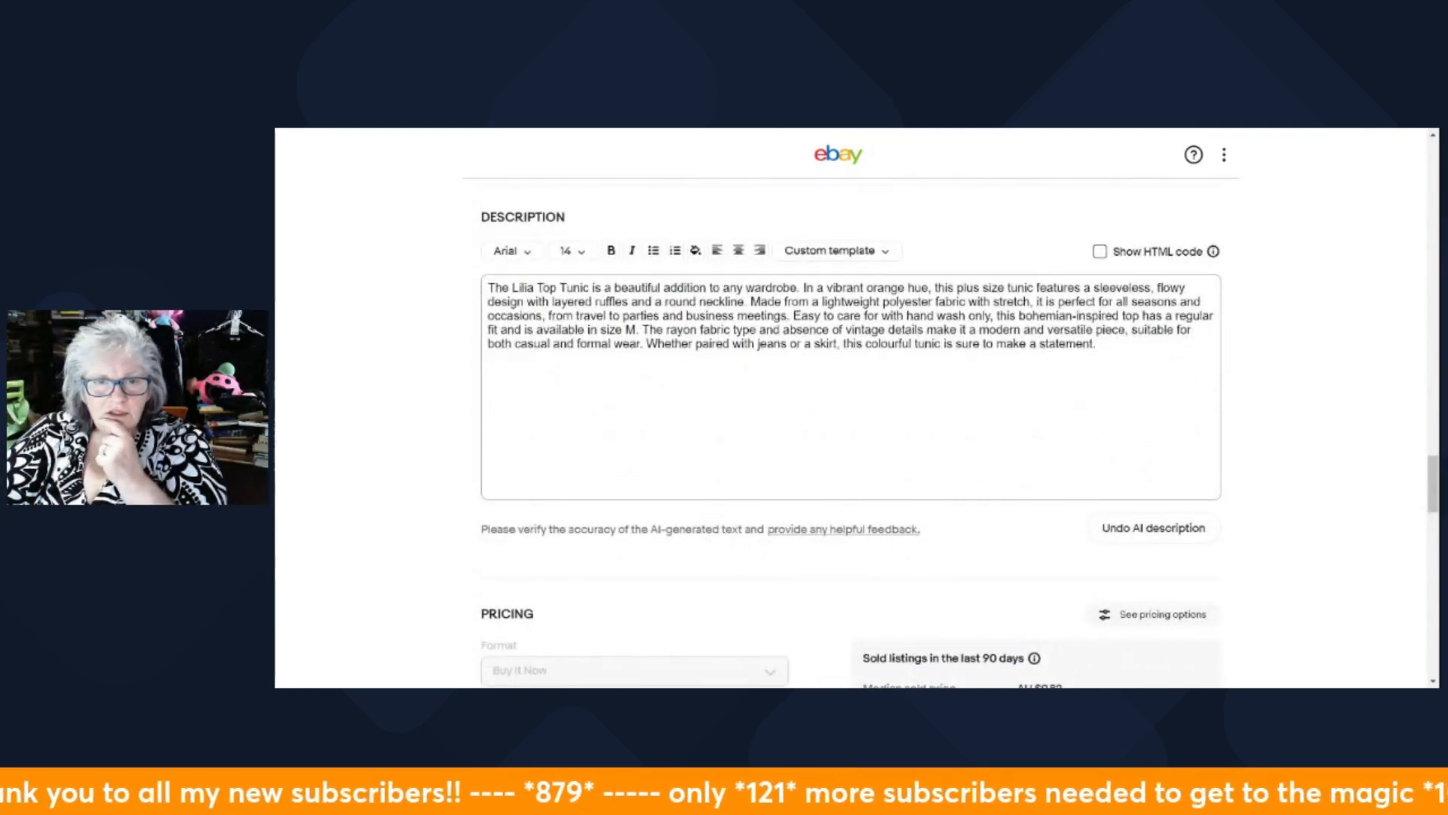
click(636, 330)
key(BackSpace)
text(LARGE)
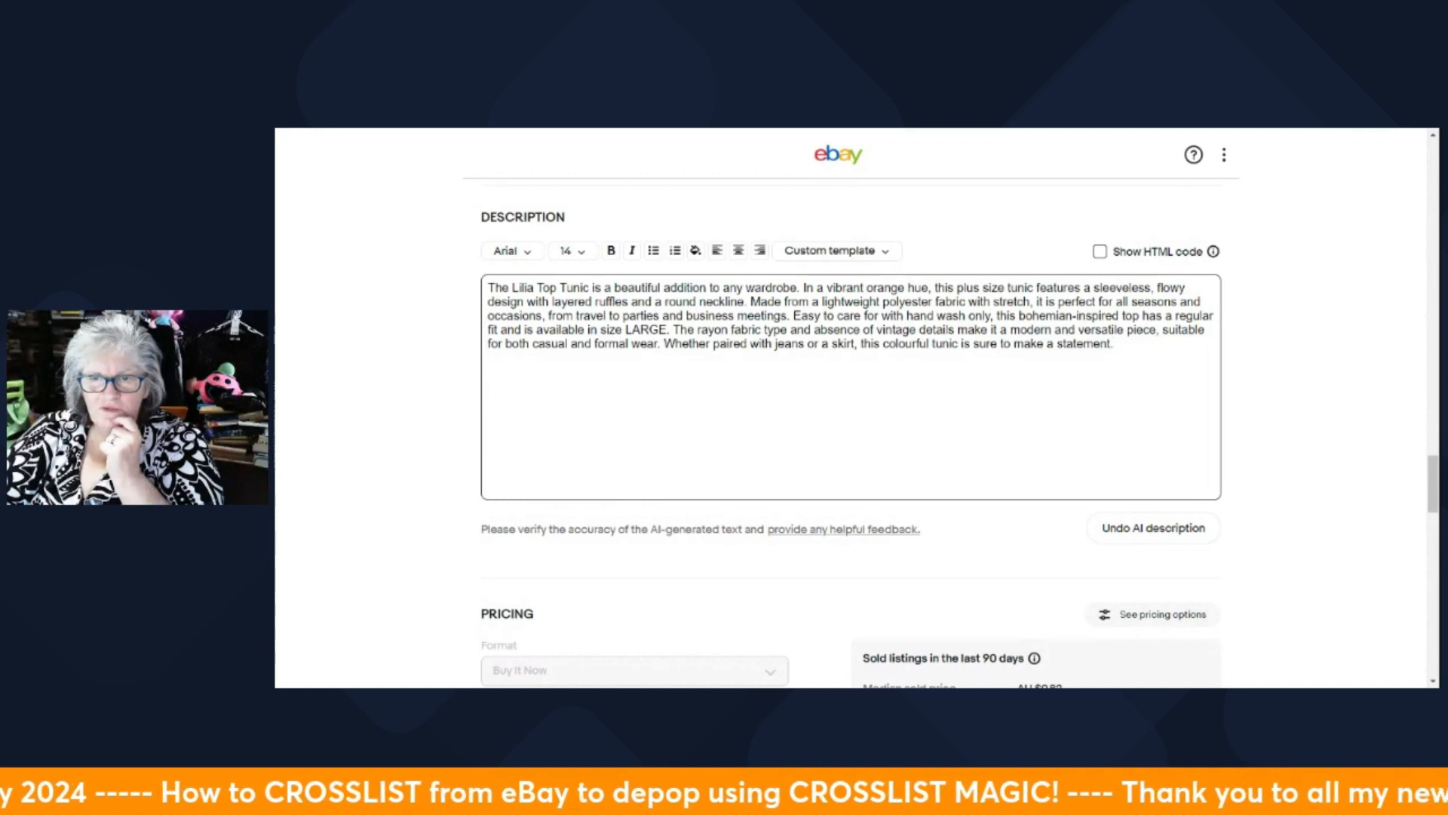
Step: Replace "The rayon fabric type and absence of vintage details make it" in the description with "Its"
drag(994, 329, 672, 329)
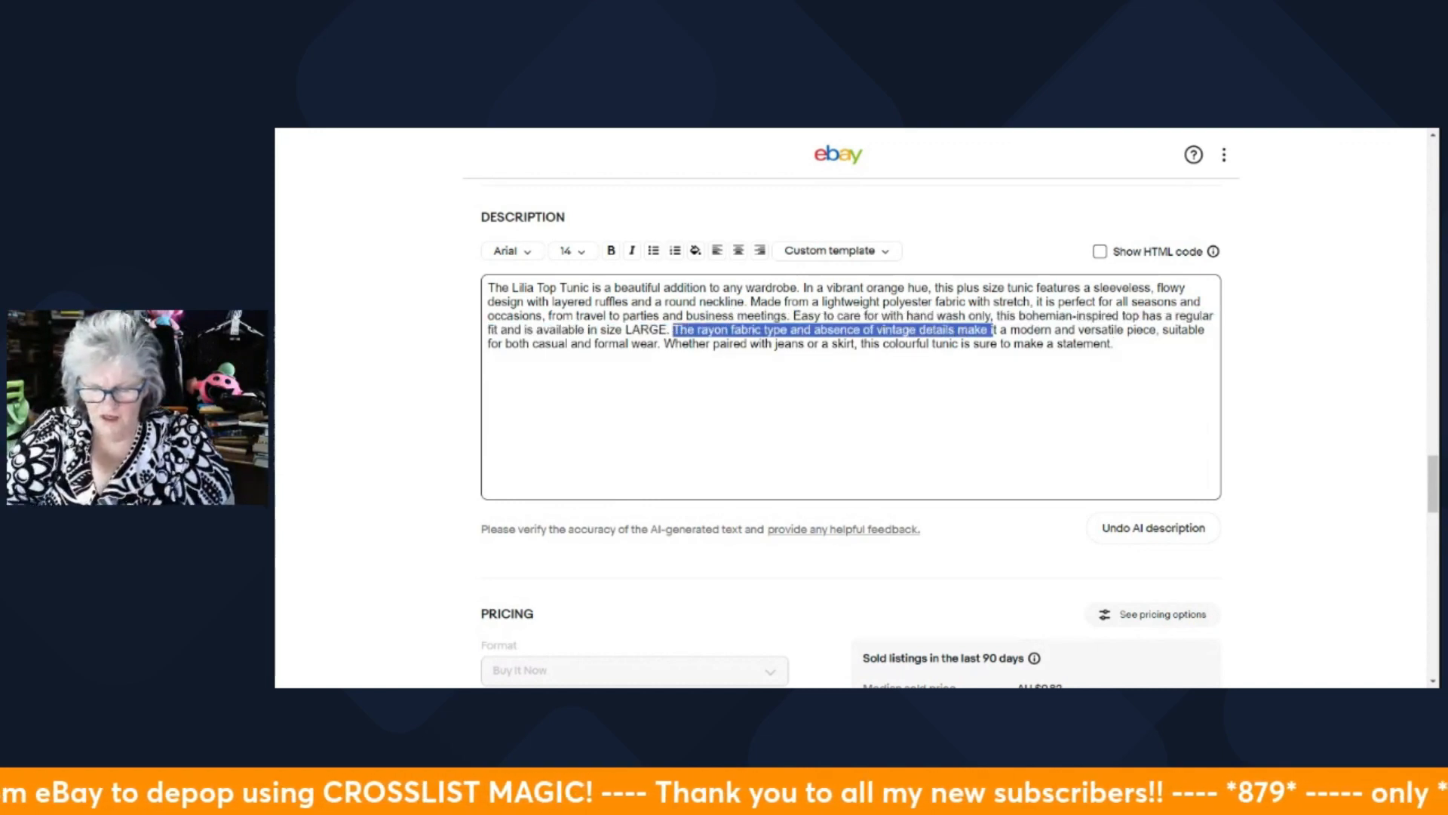
text(It)
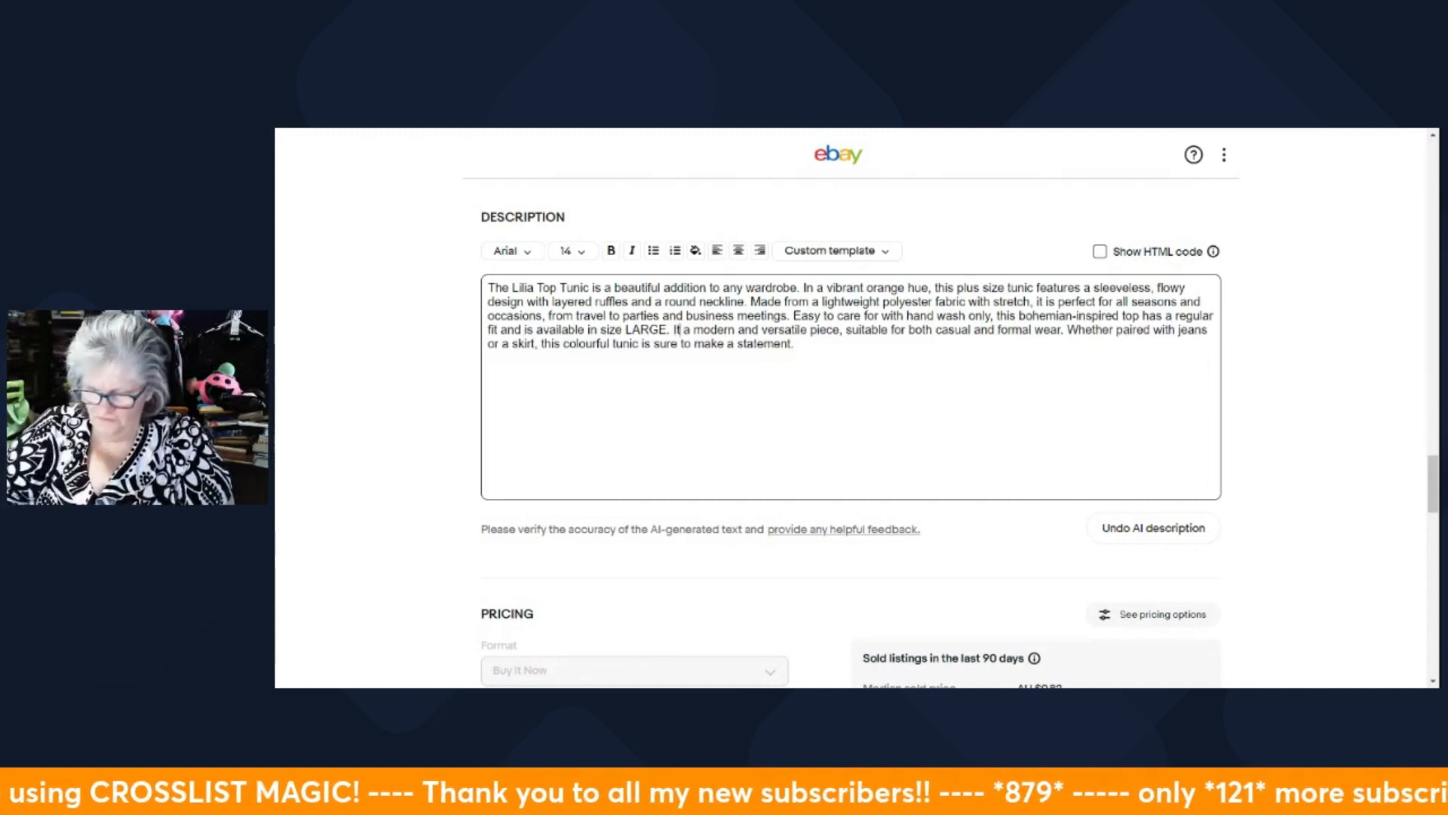
text(')
key(BackSpace)
text(s)
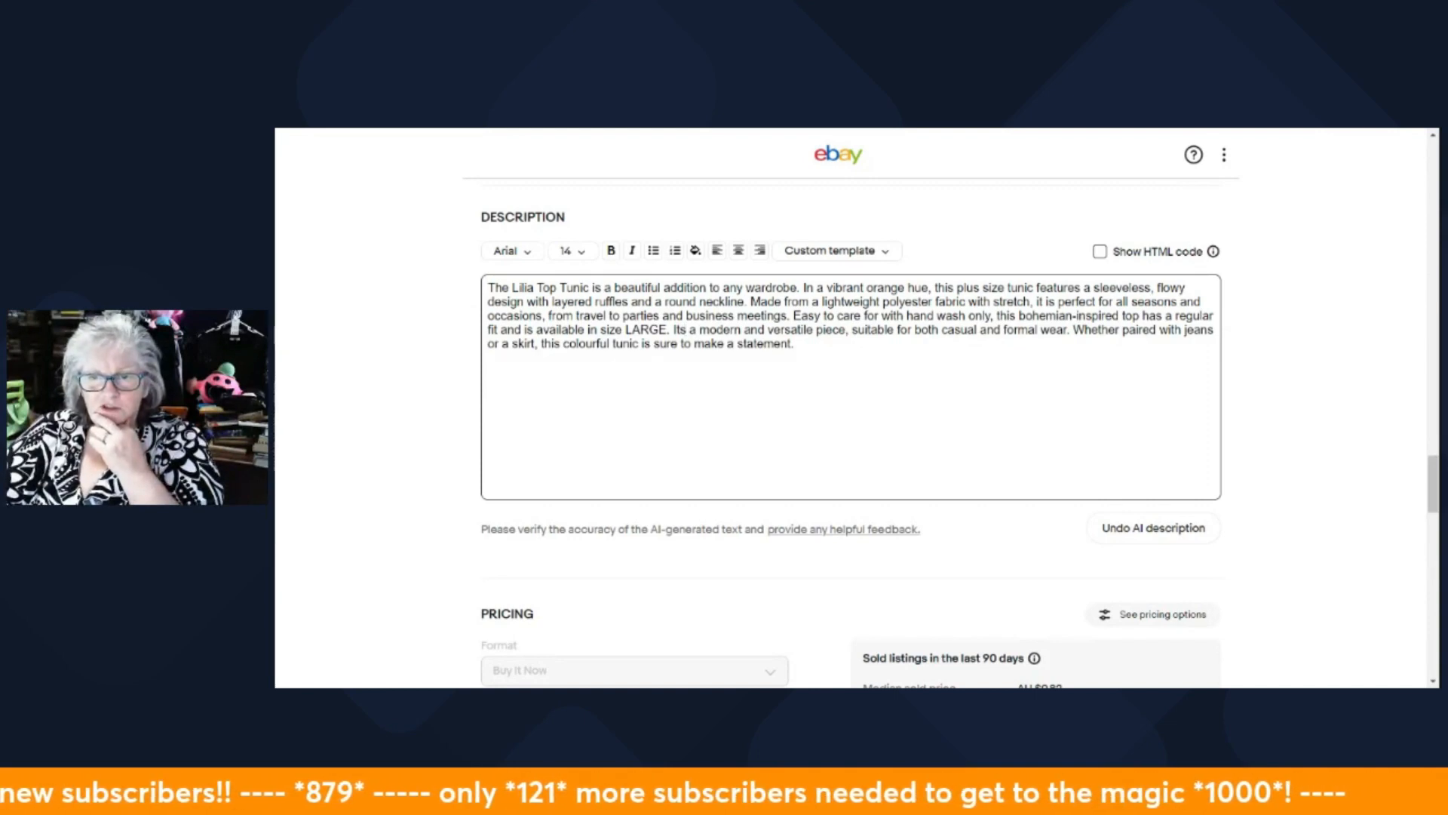
Step: Check which options are selected for the Occasion item specific
scroll(1310, 388, up, 5)
scroll(1312, 377, up, 4)
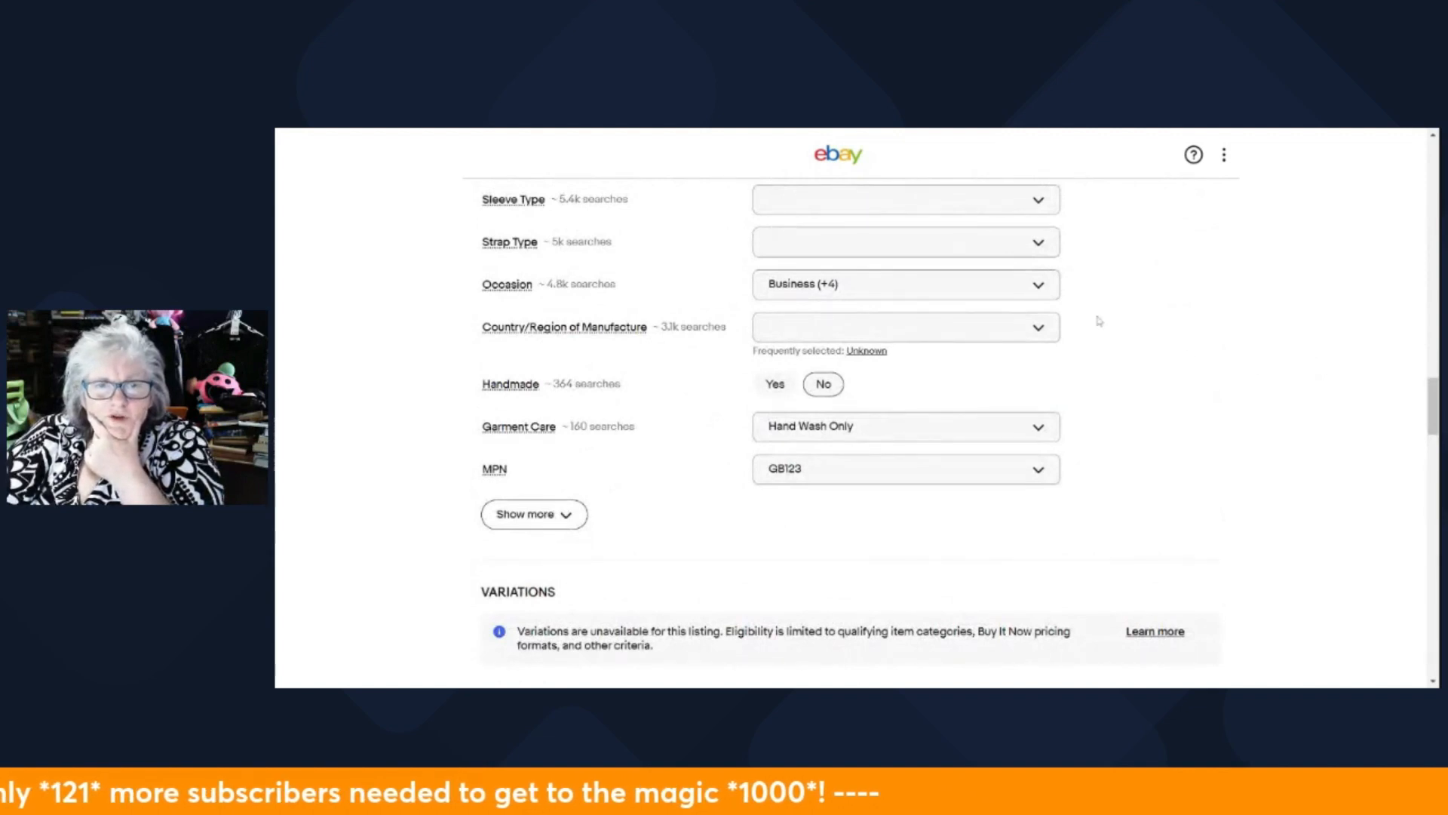
click(1036, 291)
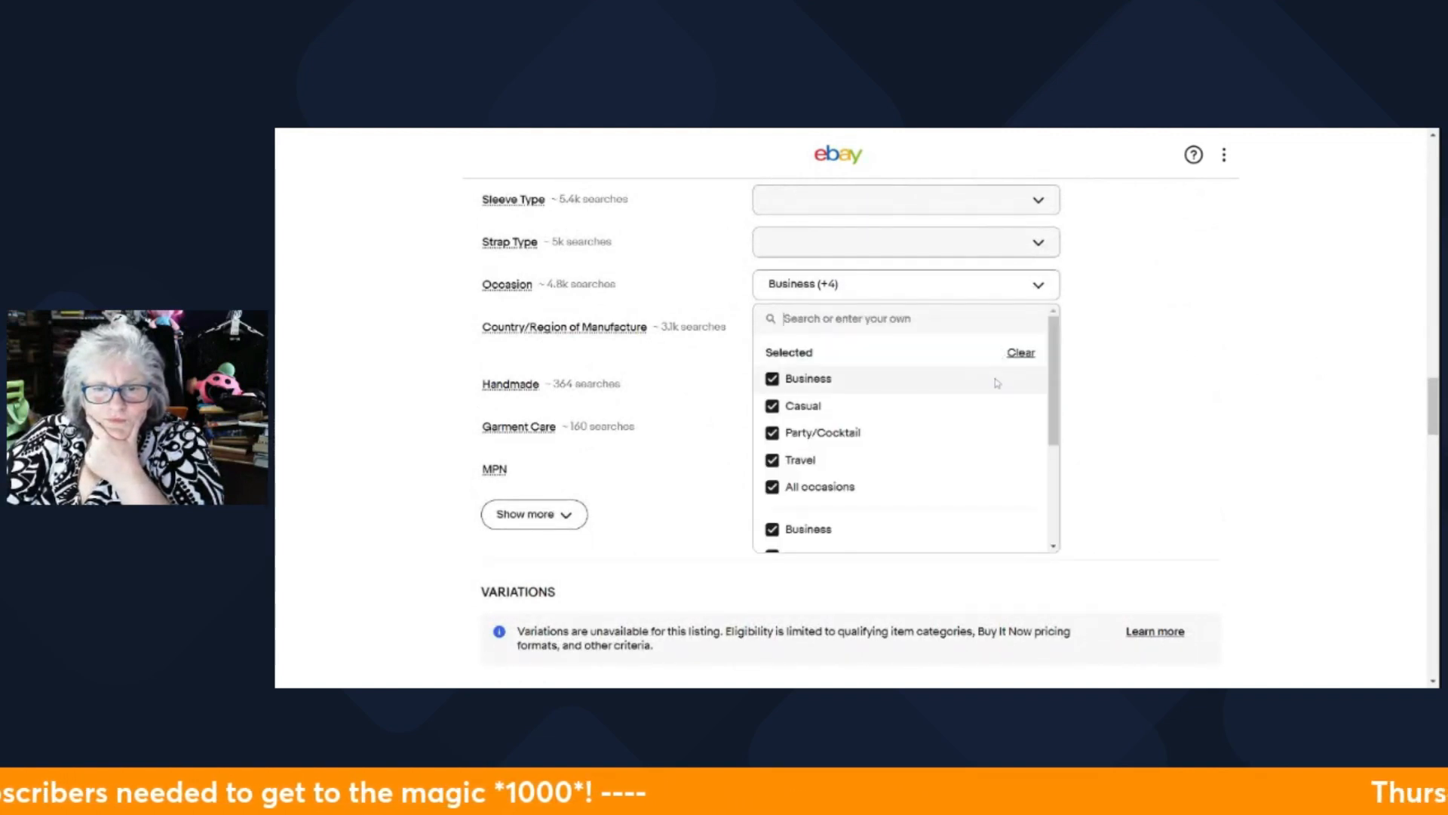
scroll(974, 447, down, 3)
scroll(973, 452, down, 1)
click(973, 211)
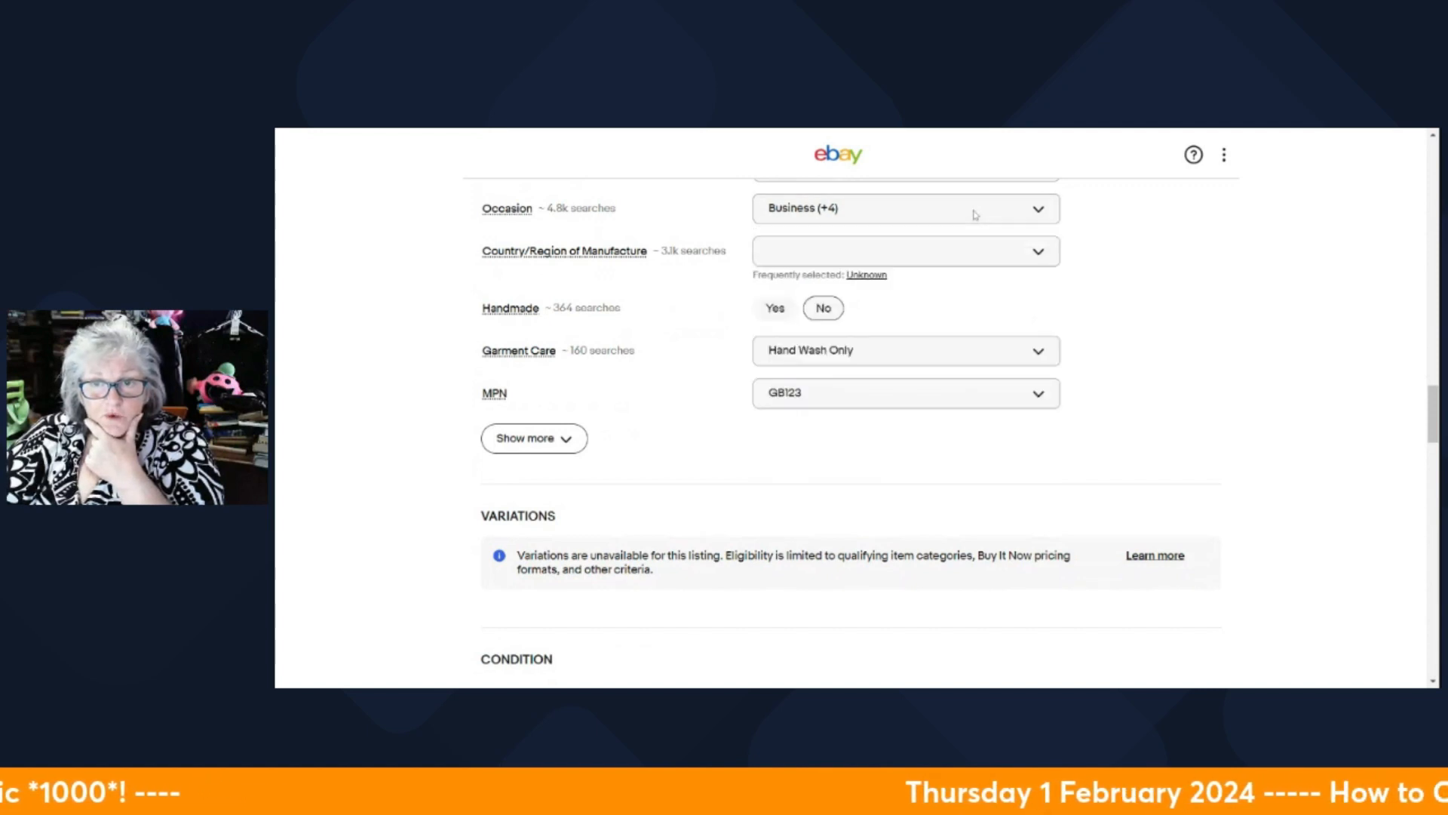
Step: In the description, replace "formal" with "party" and "jeans" with "leggings"
scroll(1334, 324, down, 7)
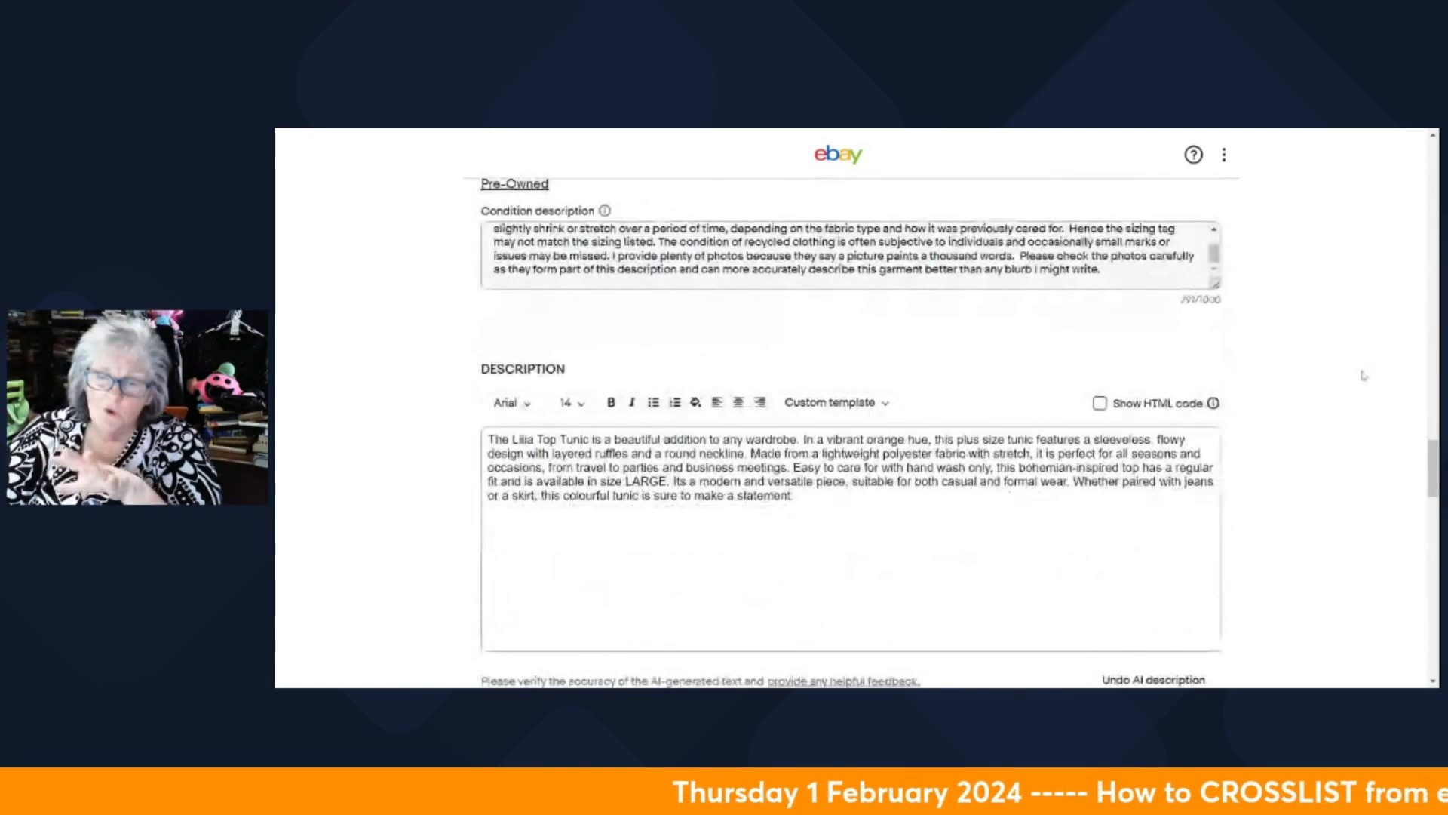
scroll(1350, 381, down, 2)
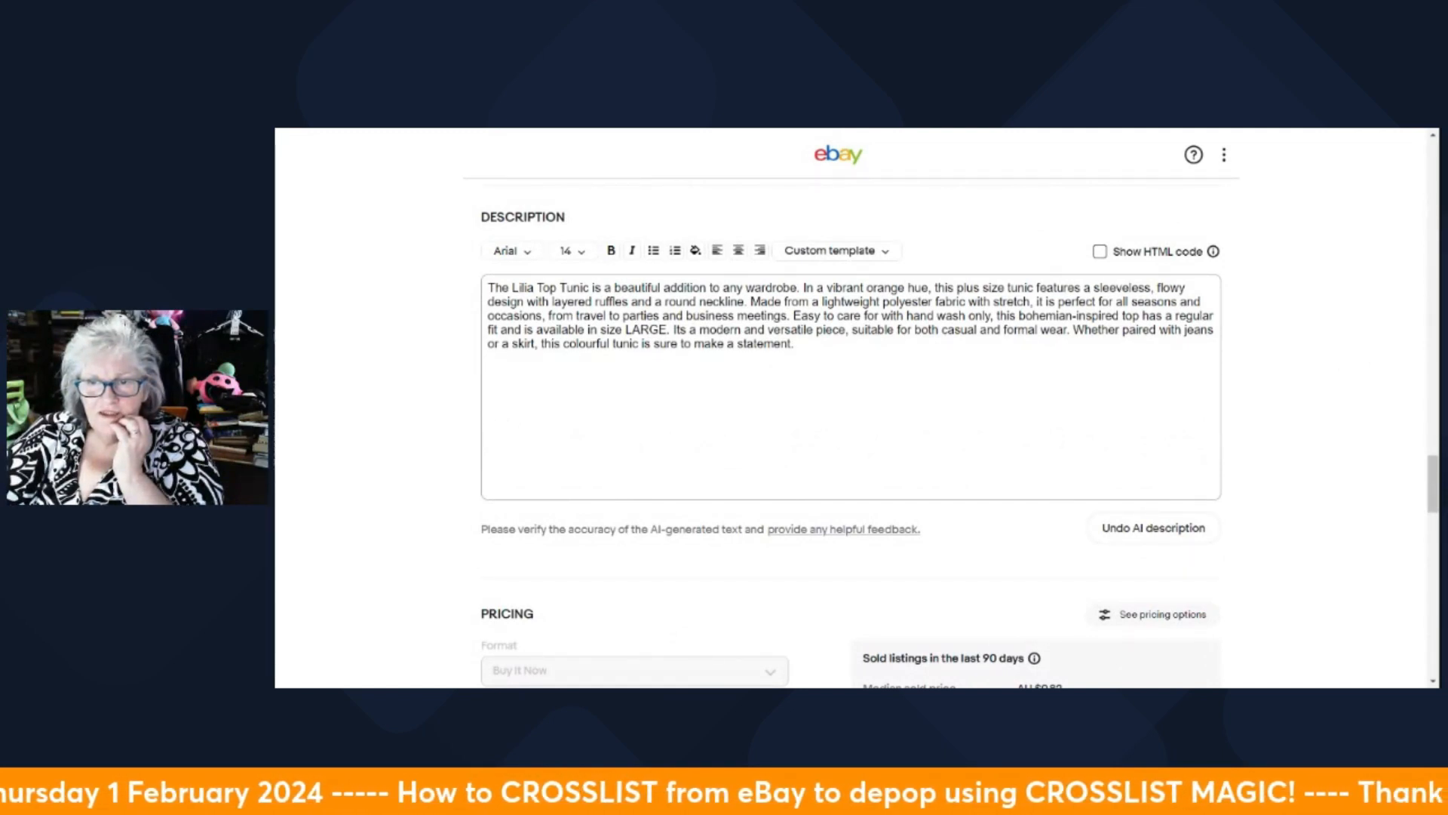
double_click(1021, 330)
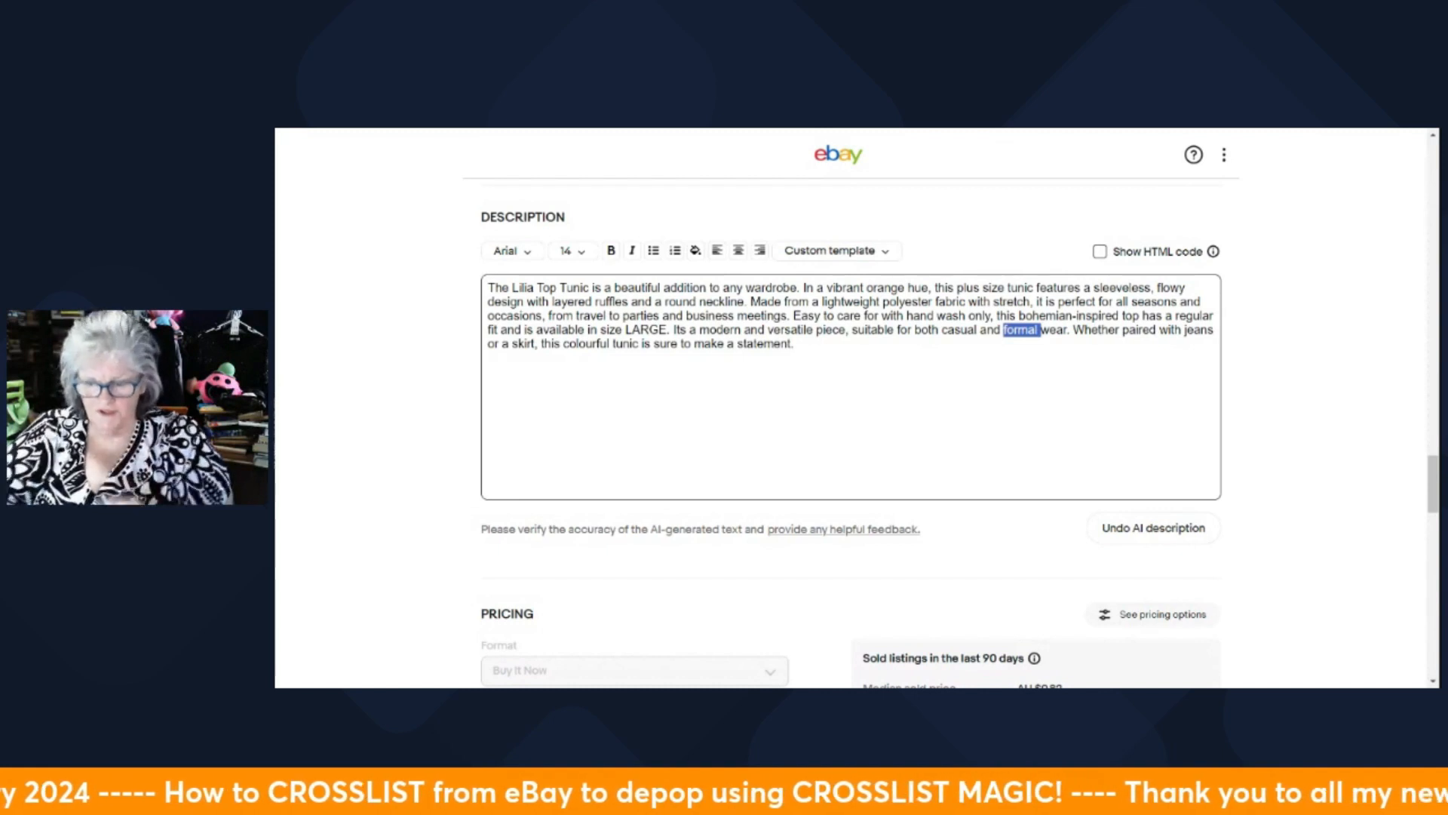
text(party)
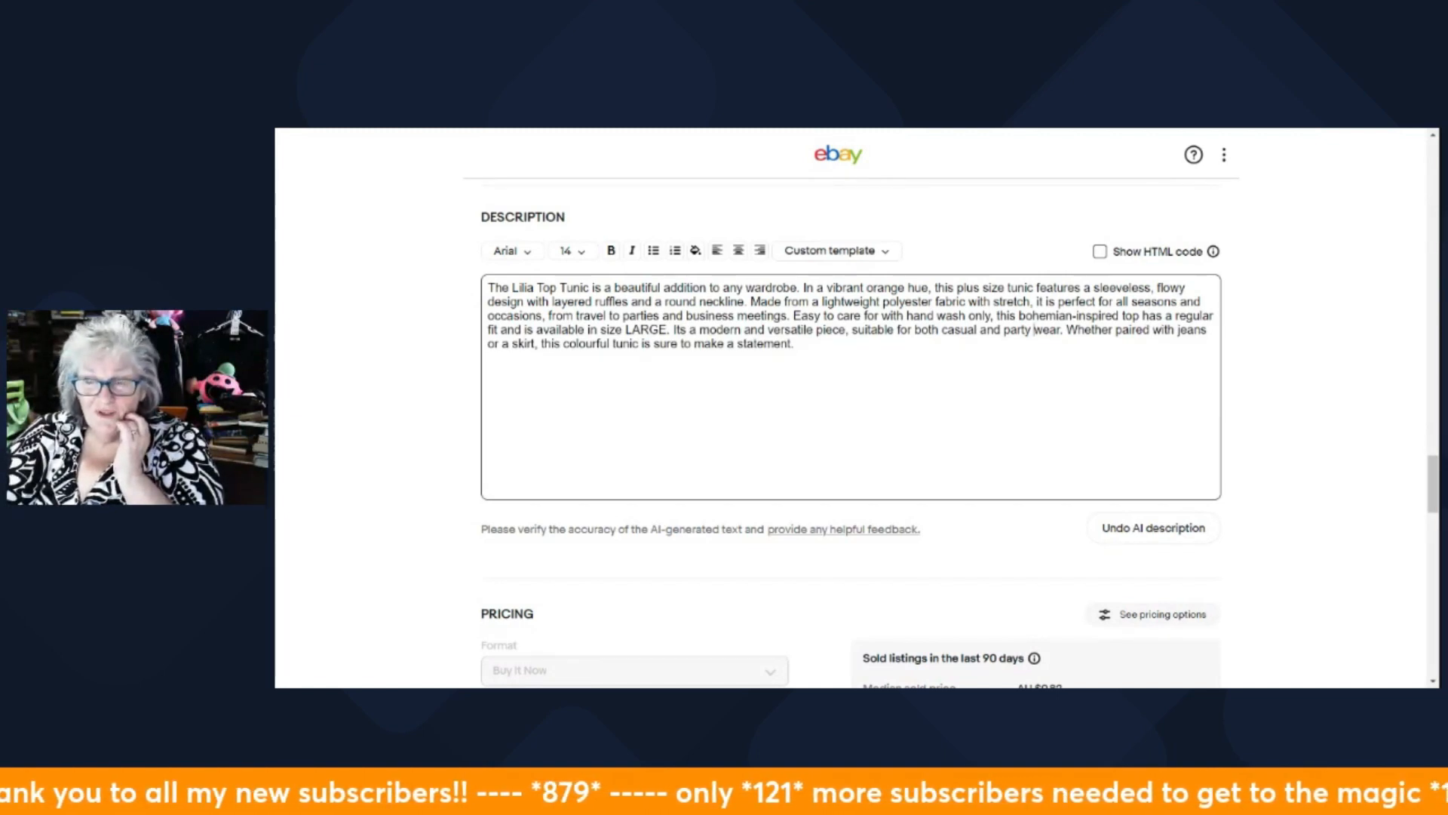
double_click(1192, 329)
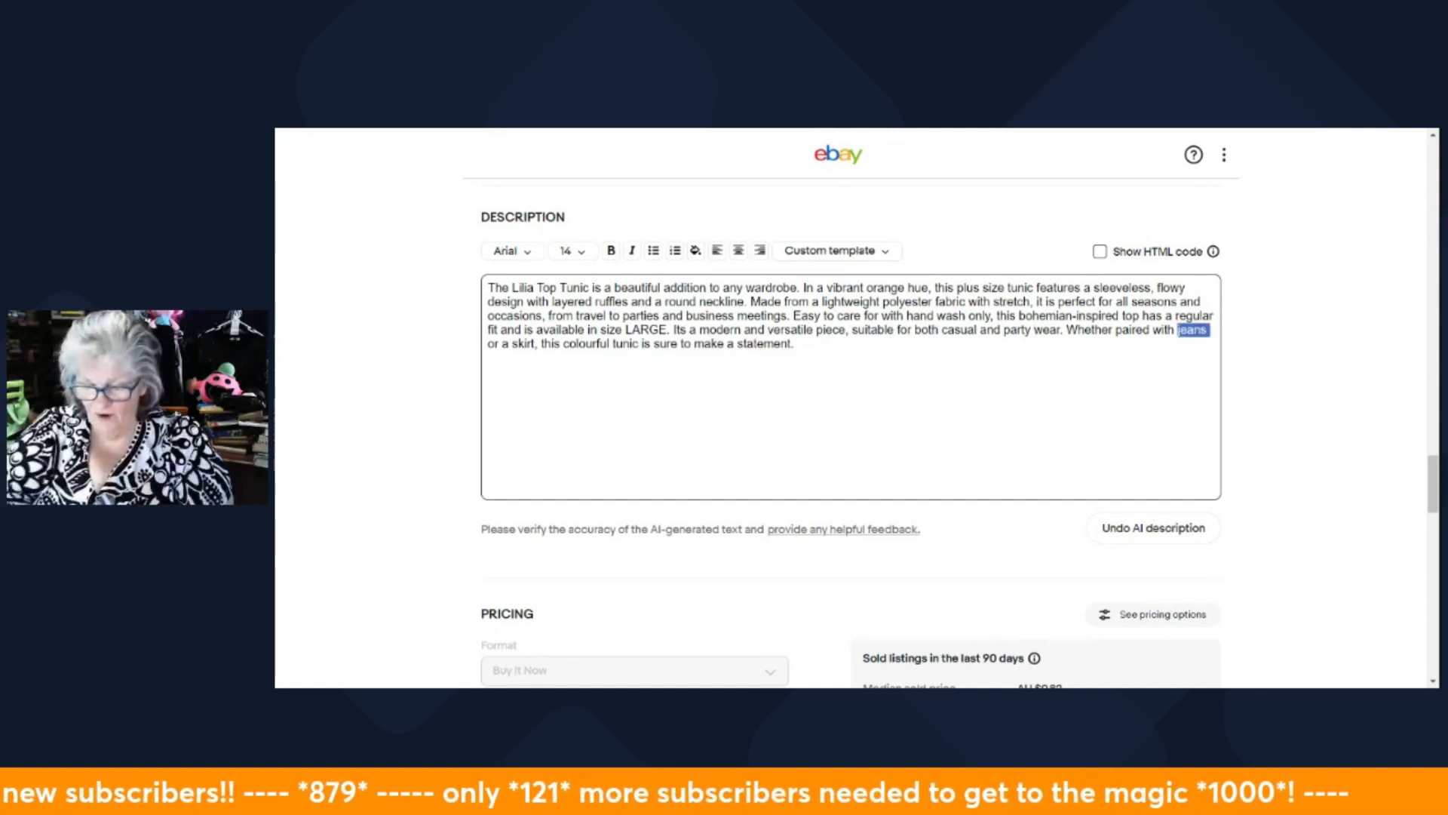
text(leggins)
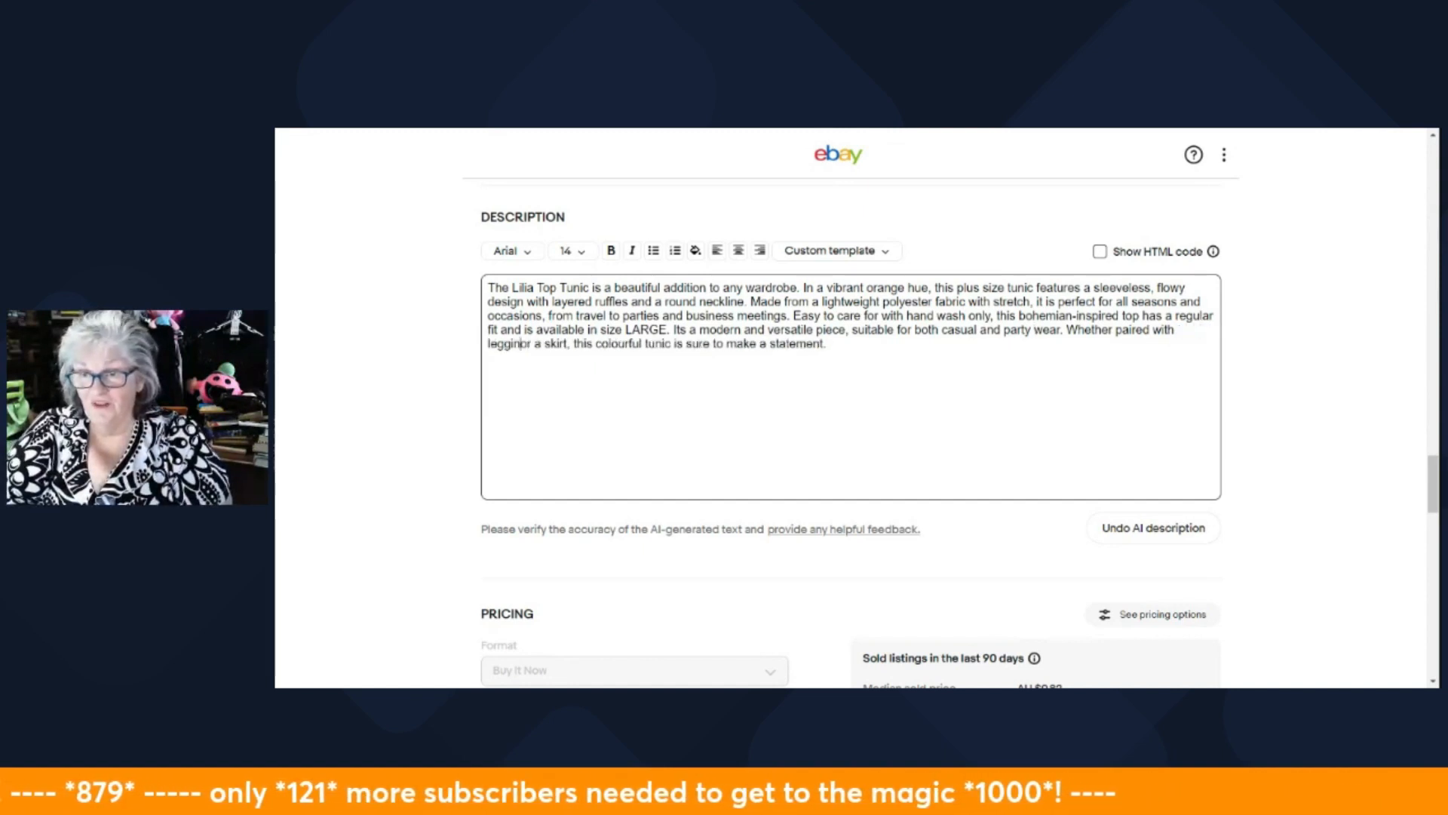
key(BackSpace)
text(gs)
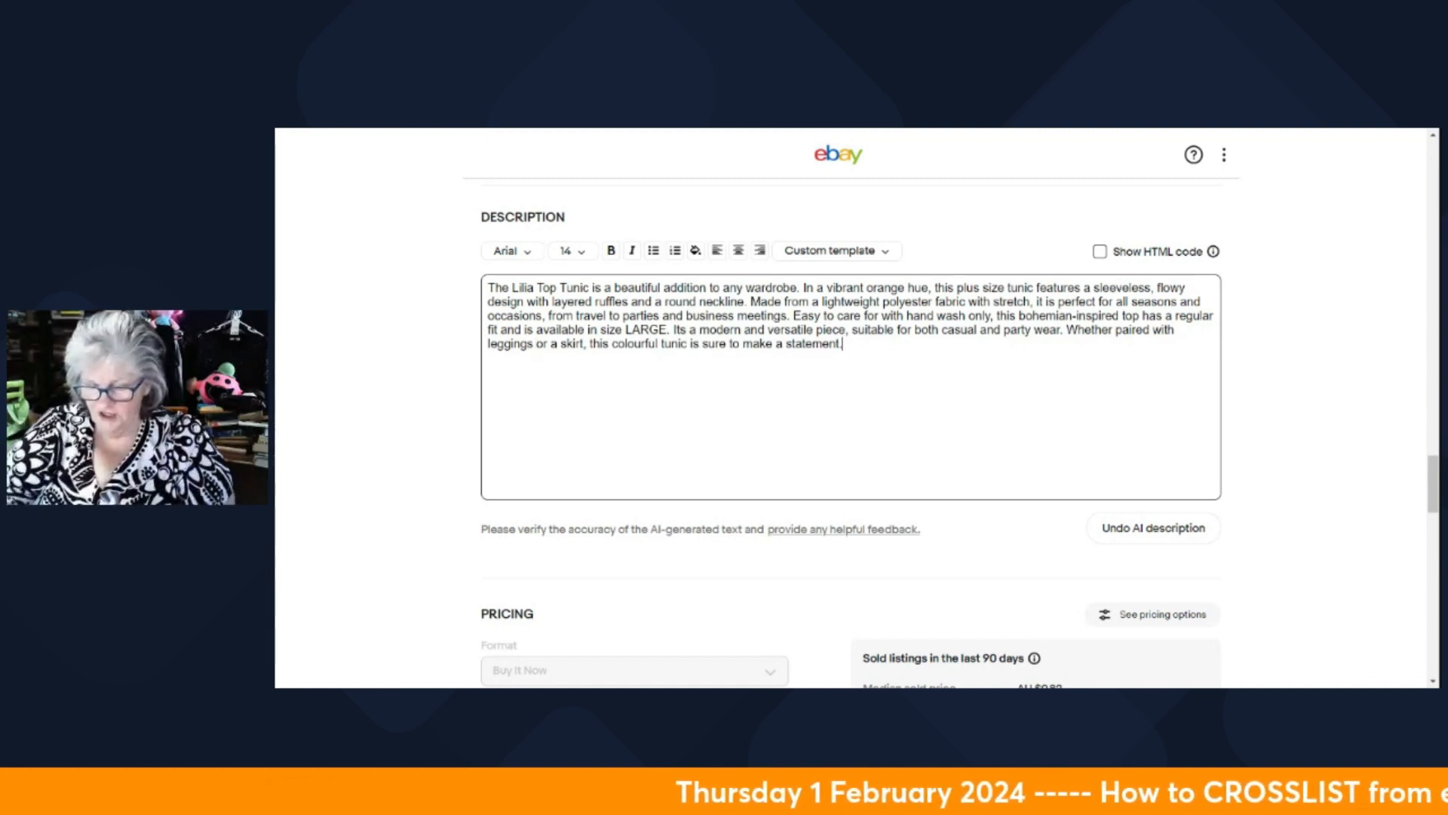
Step: Insert the Clothing custom template below the description paragraph, separated by a blank line, and look over the inserted text
key(Return)
key(Return)
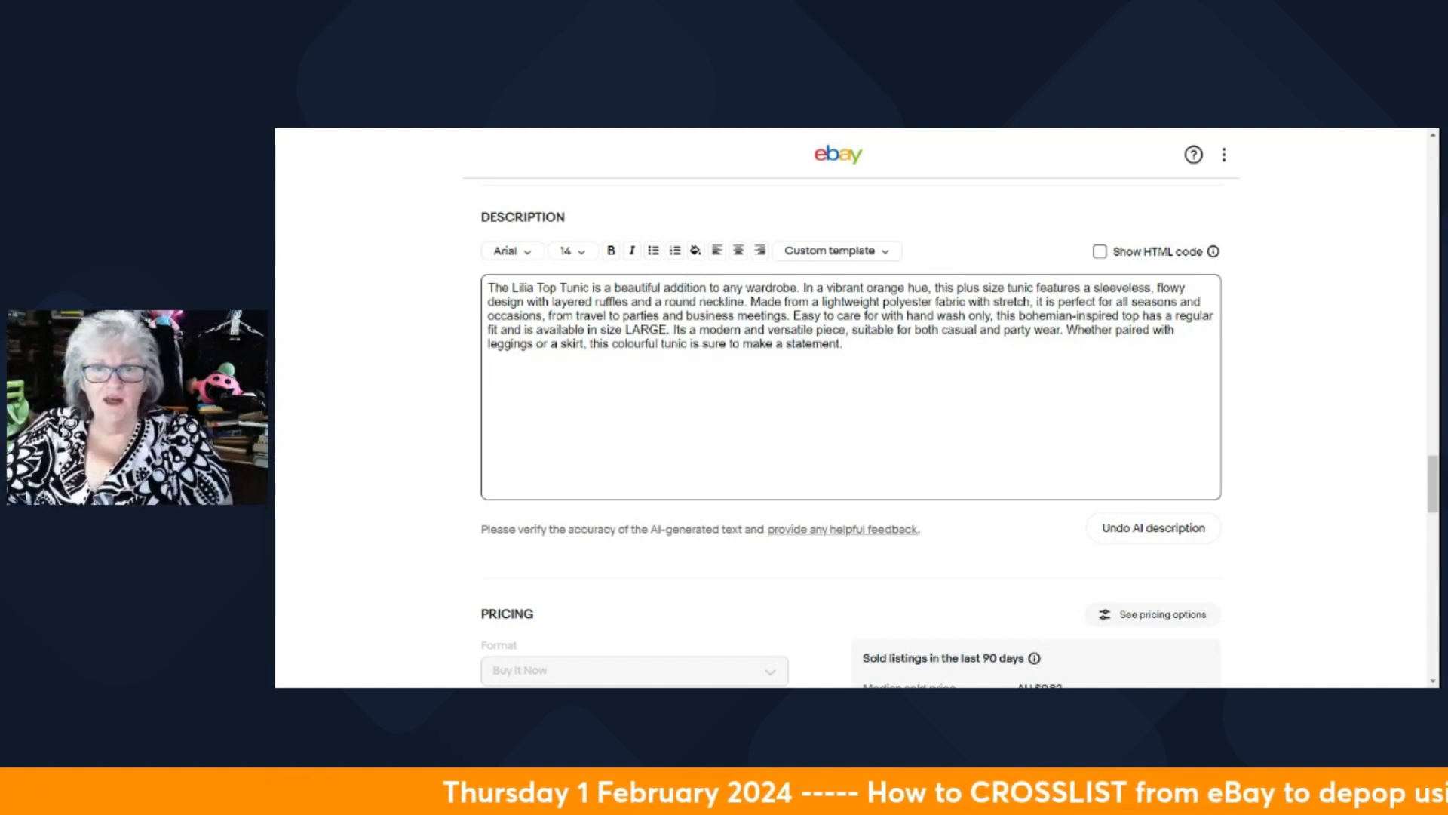
click(887, 253)
mouse_move(902, 437)
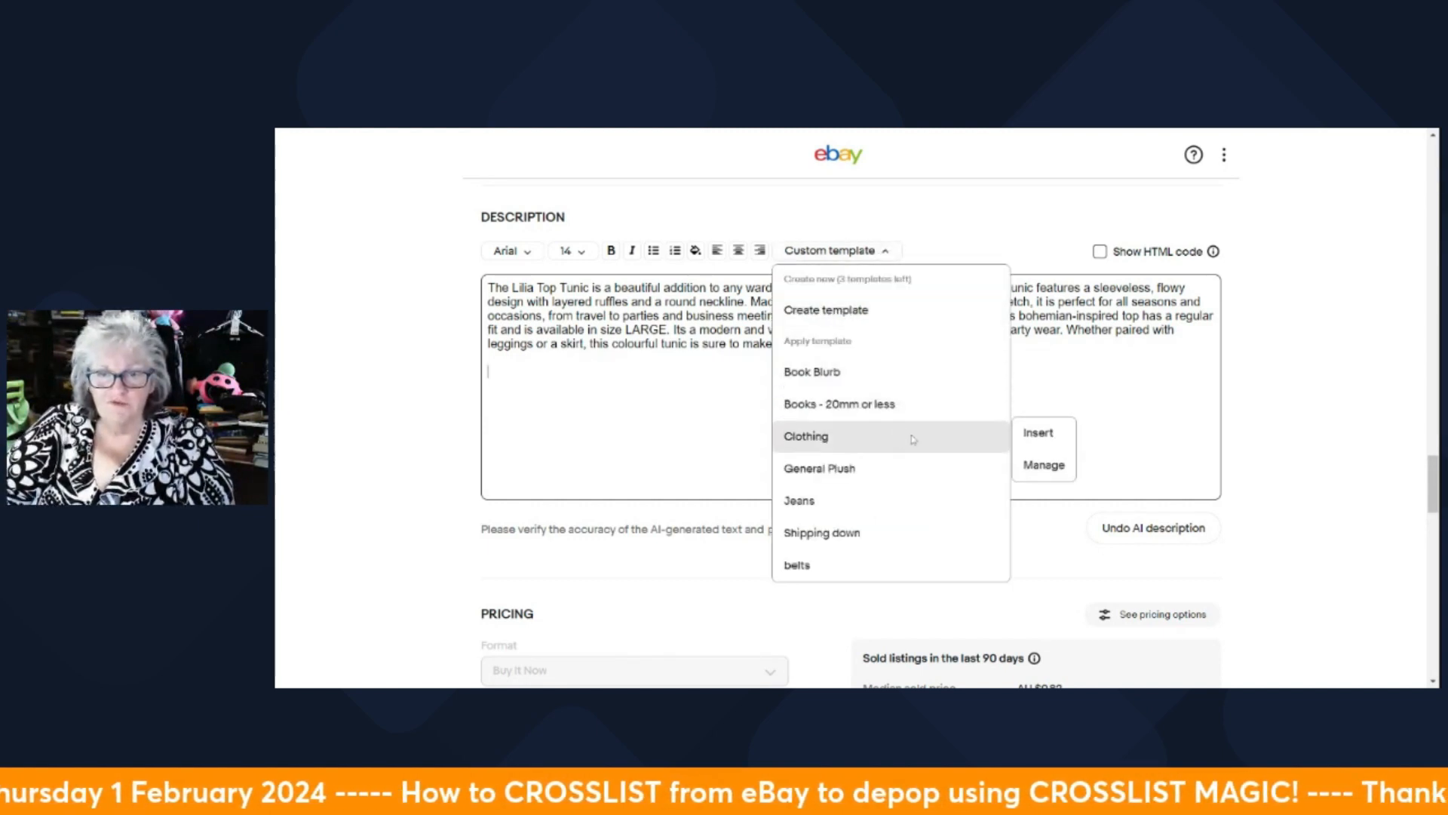
click(1038, 433)
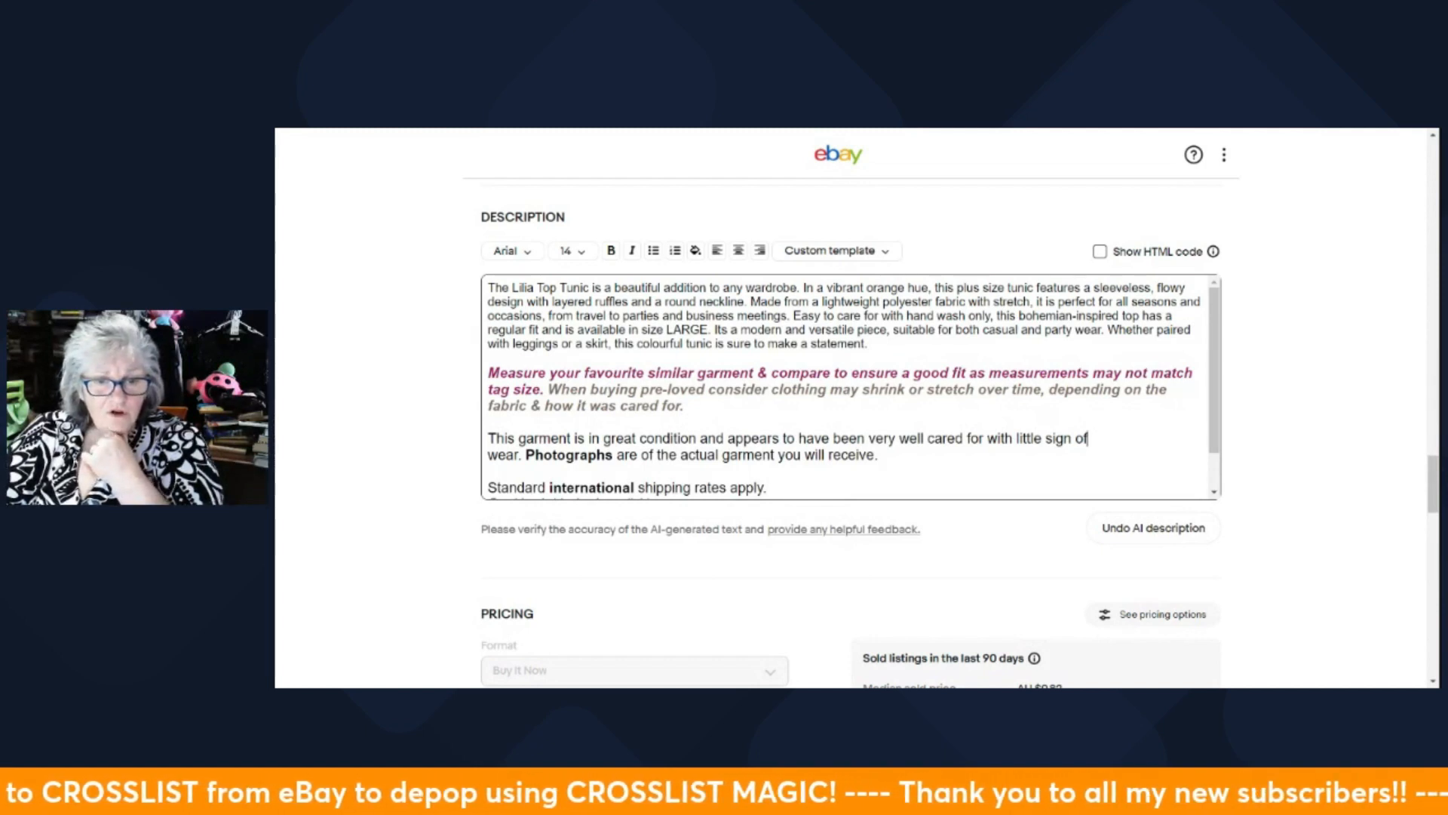
scroll(851, 386, down, 1)
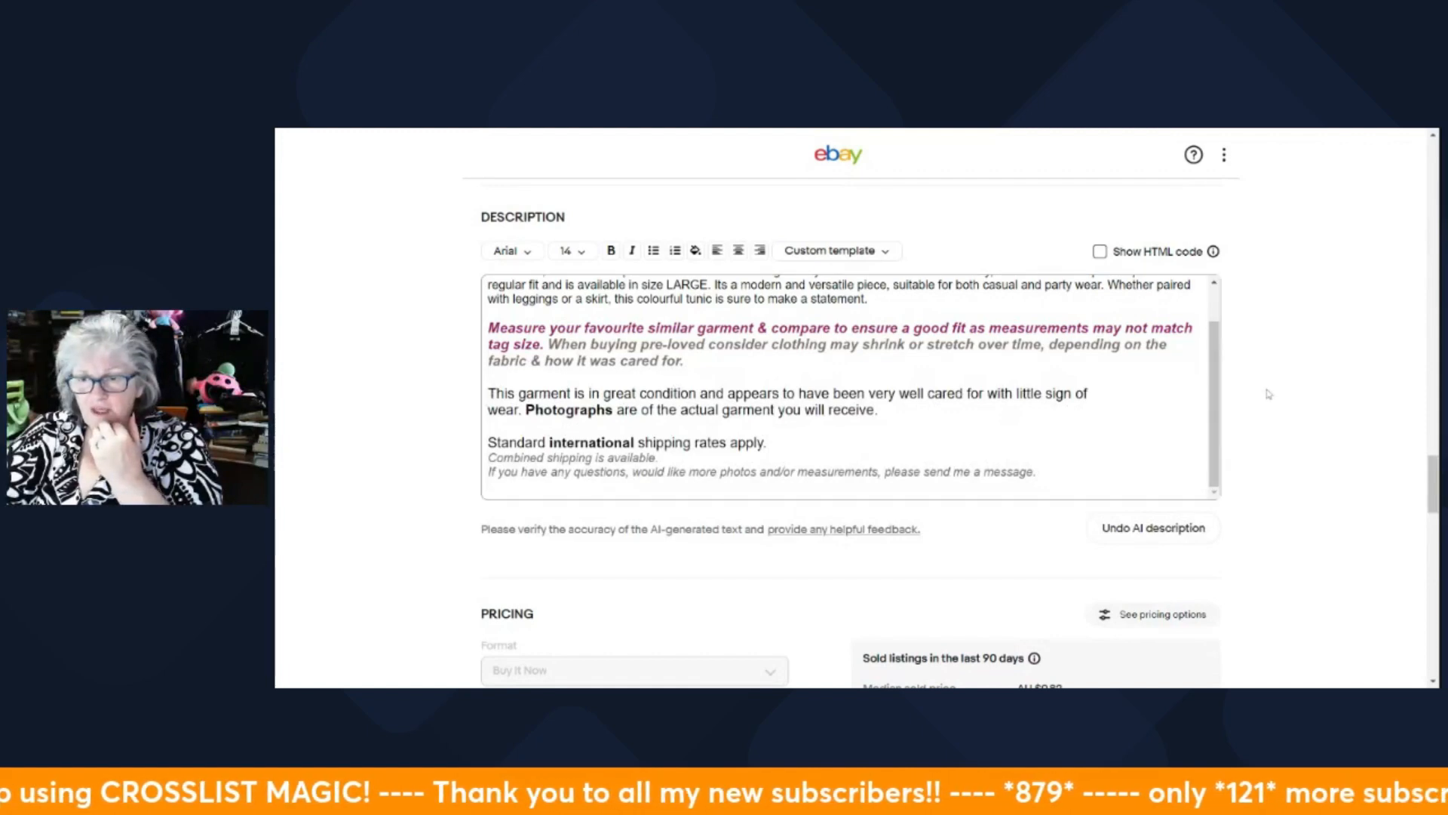
Step: Review the prices of similar sold listings in the pricing research, then close it
scroll(1312, 391, down, 5)
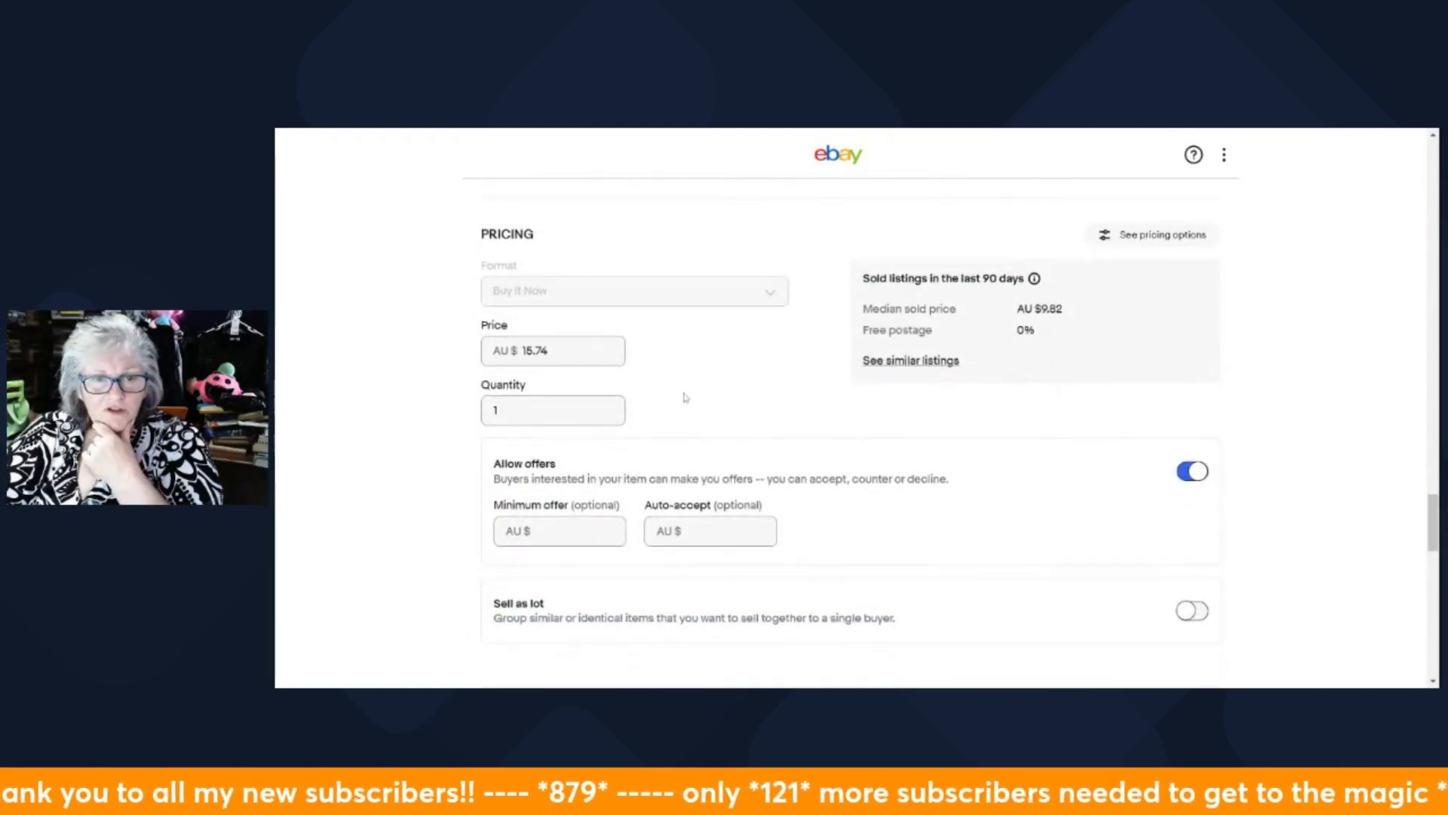
click(921, 362)
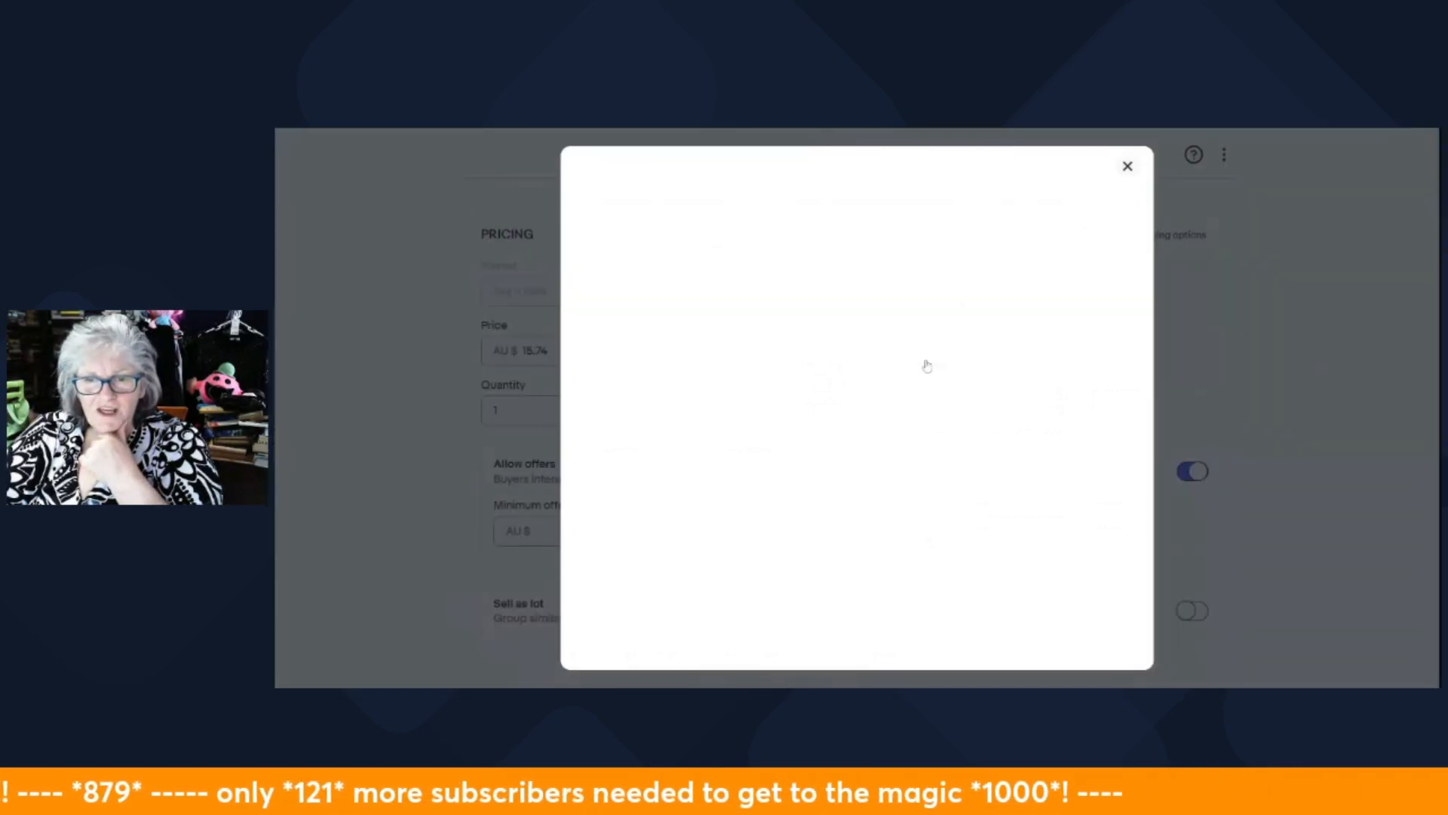
scroll(1010, 468, down, 3)
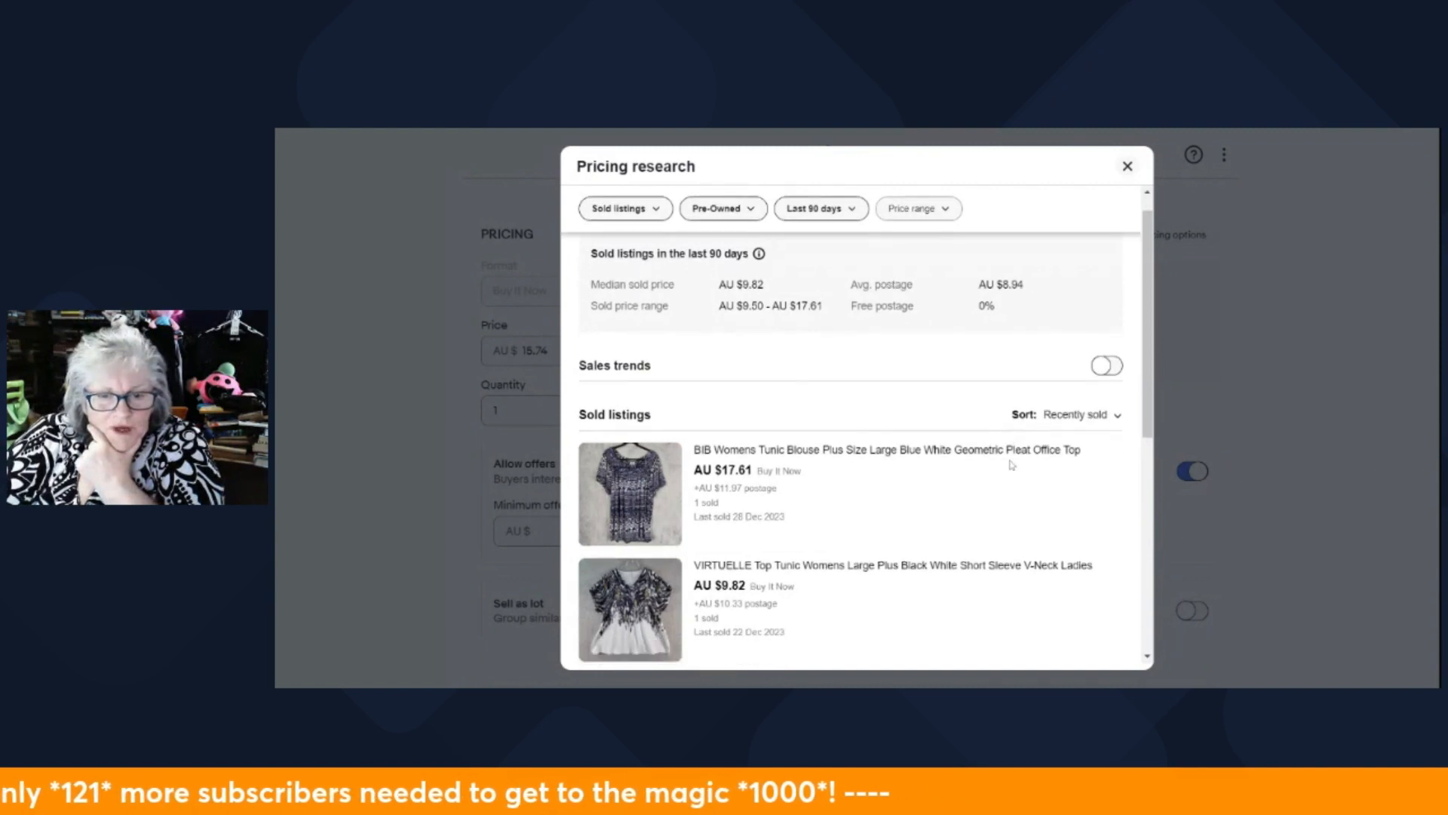
scroll(980, 467, down, 1)
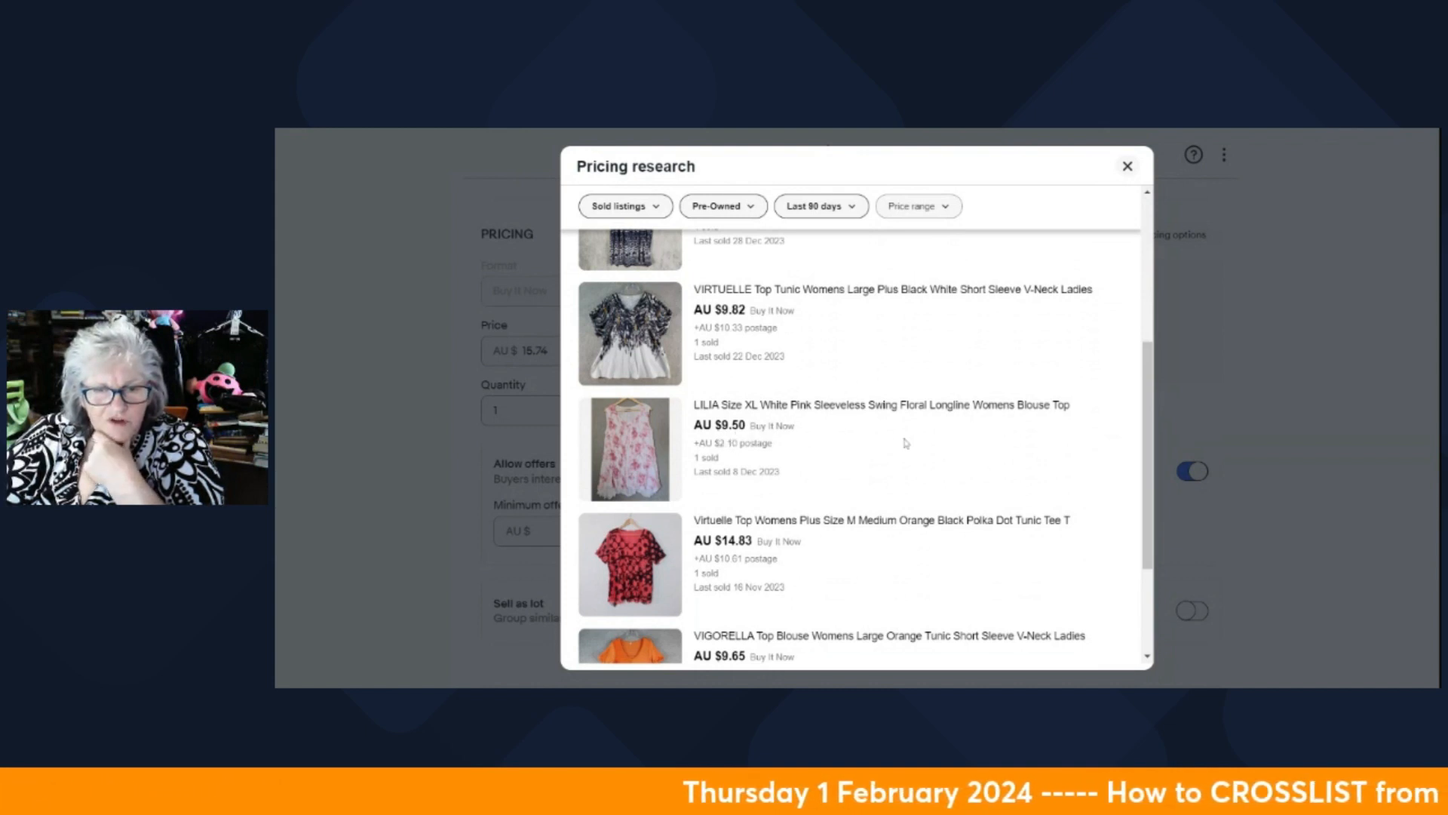
scroll(1002, 441, down, 2)
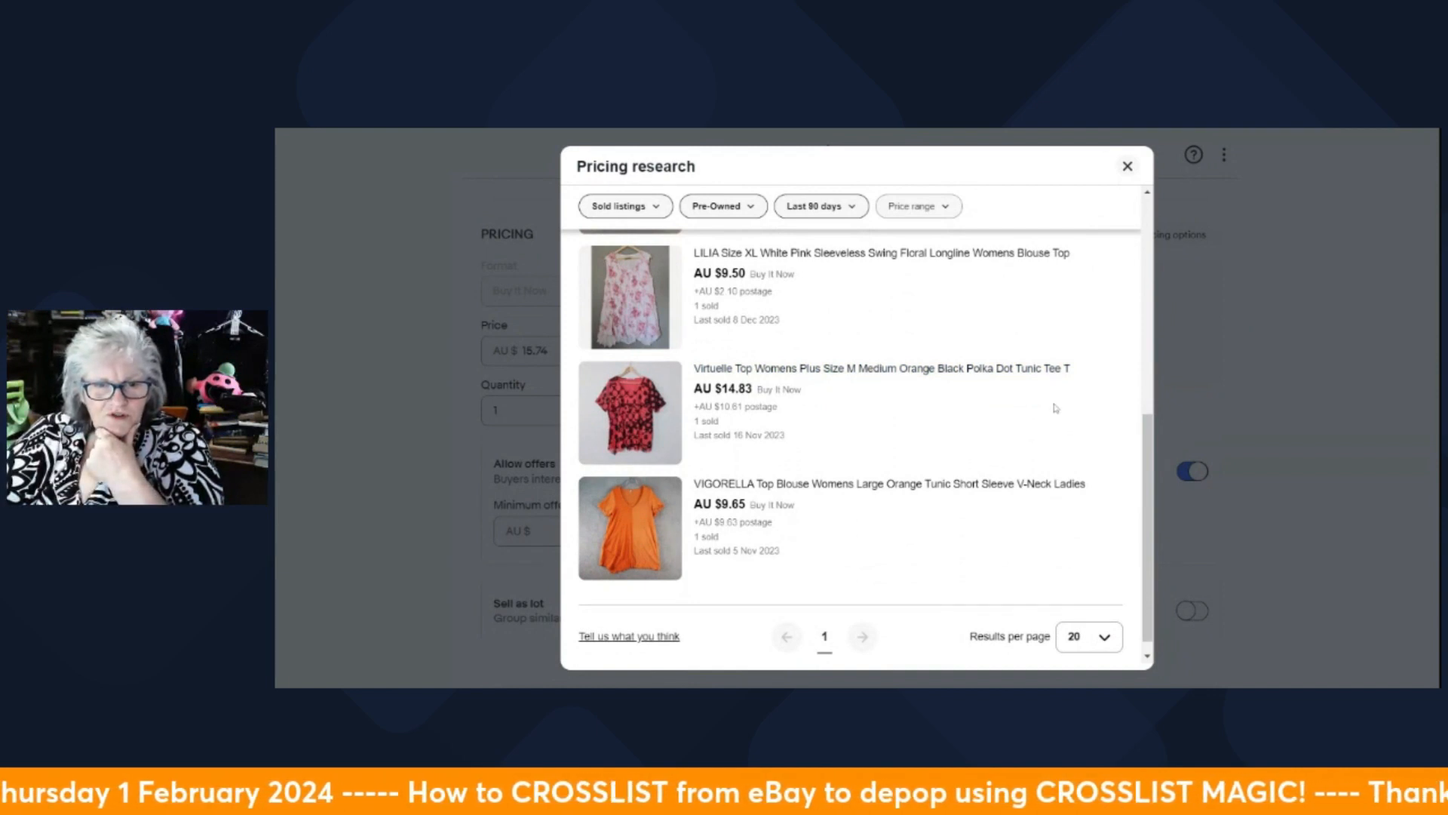
click(1128, 166)
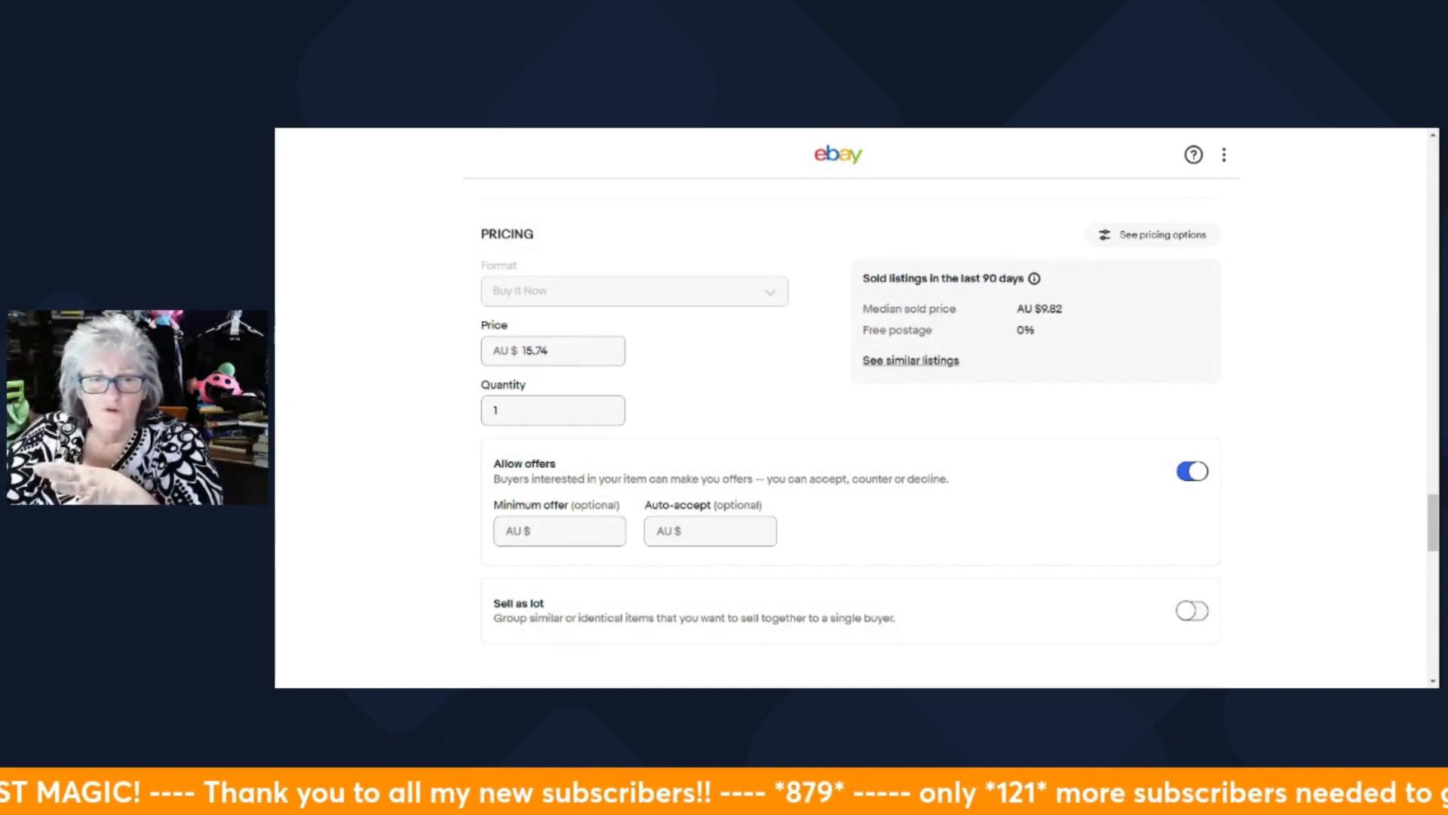
Step: Set the listing's Buy It Now price to AU $19.88
drag(524, 351, 549, 351)
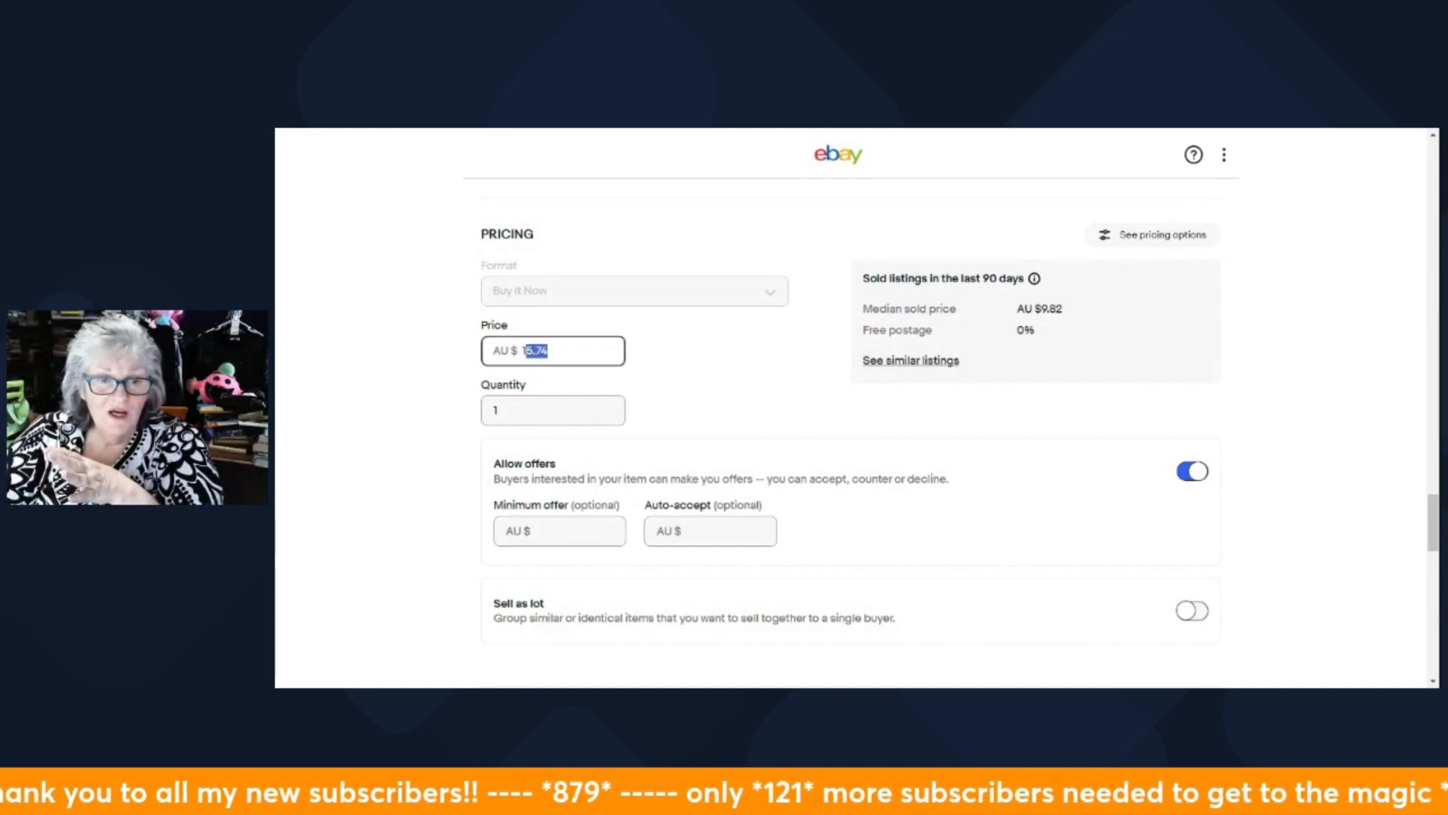
text(9)
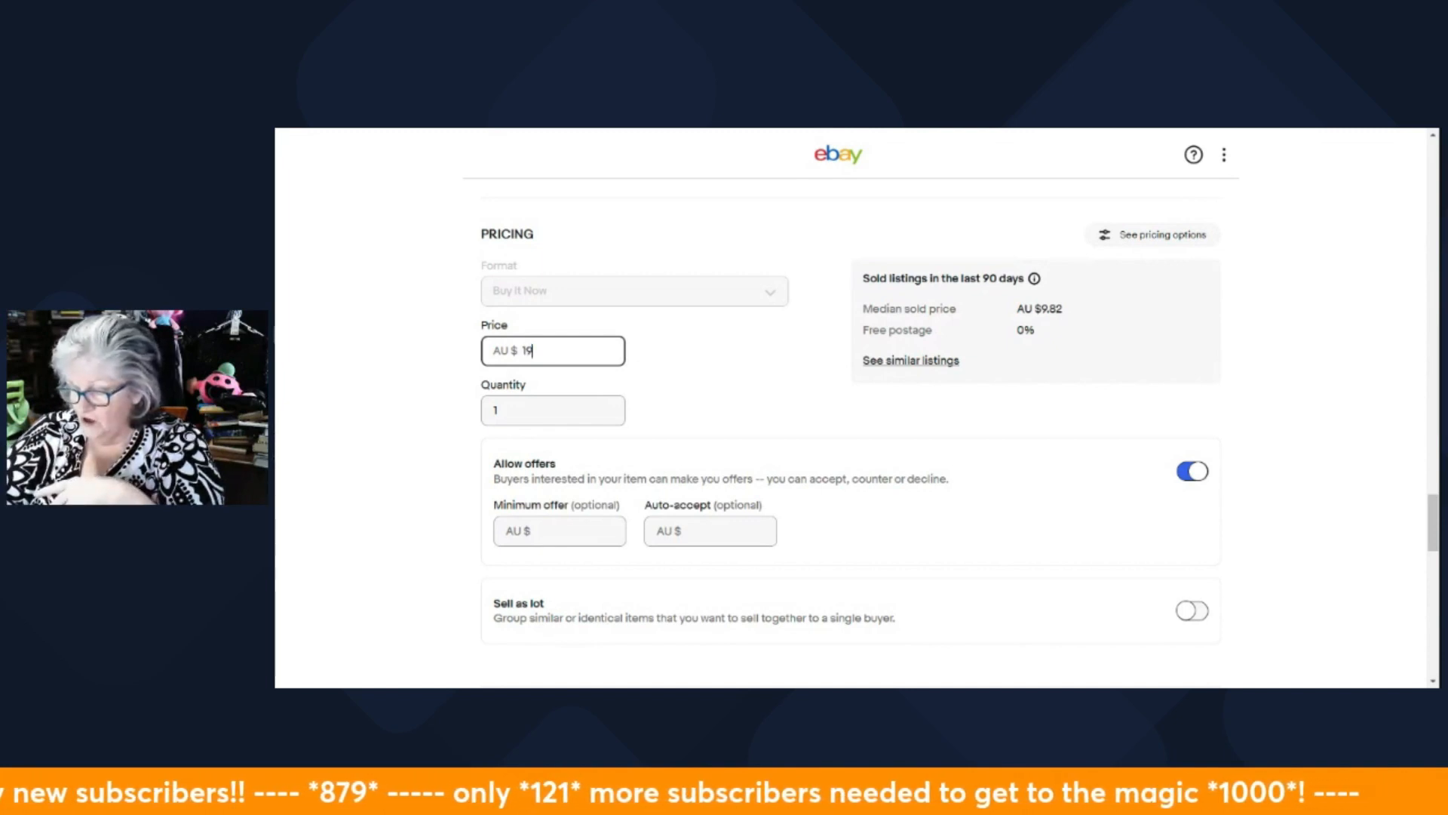
text(.88)
click(712, 372)
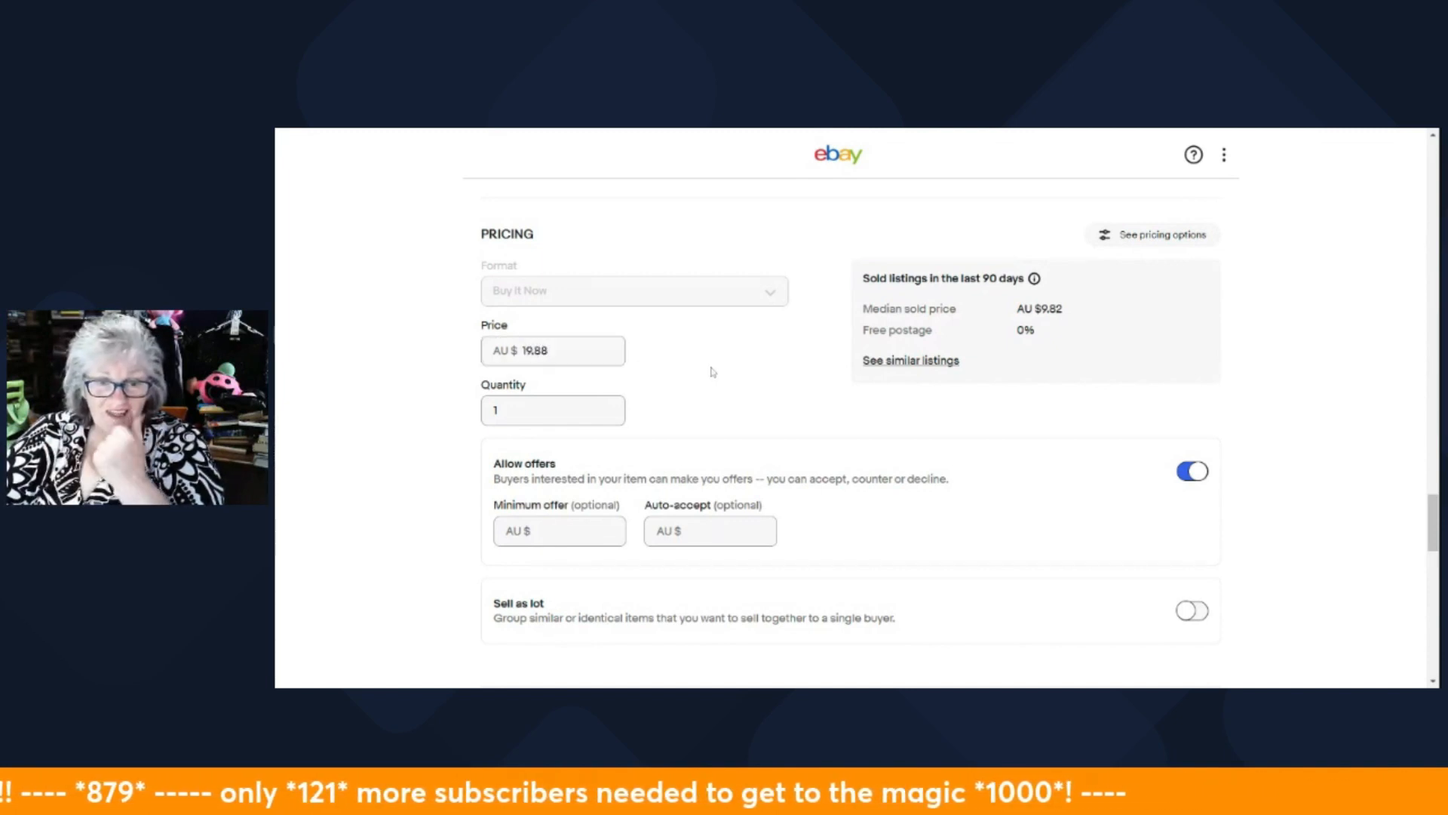
Step: Submit the revised listing with its existing postage, promotion and payment settings
scroll(1354, 384, down, 5)
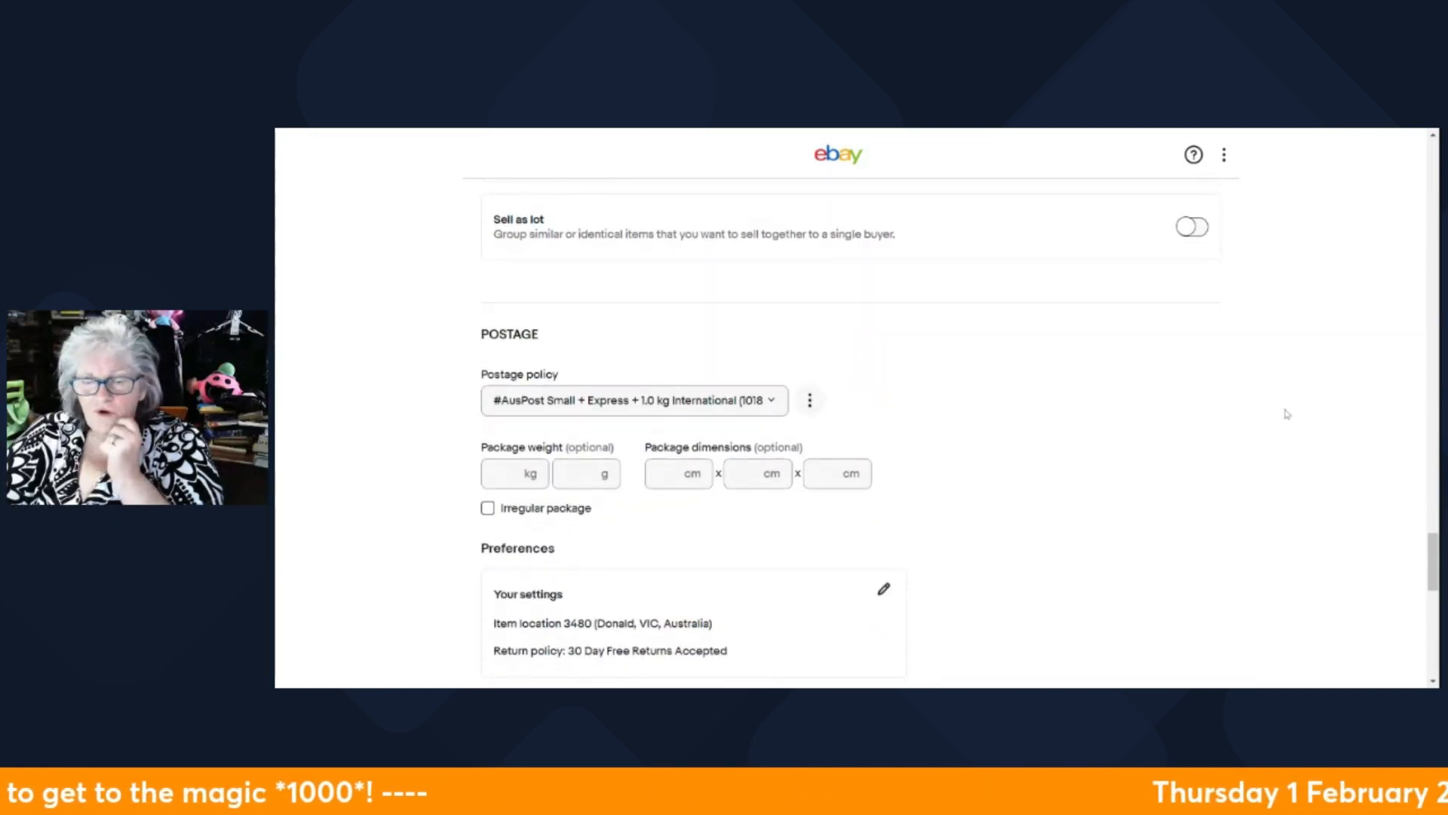
scroll(1287, 411, down, 10)
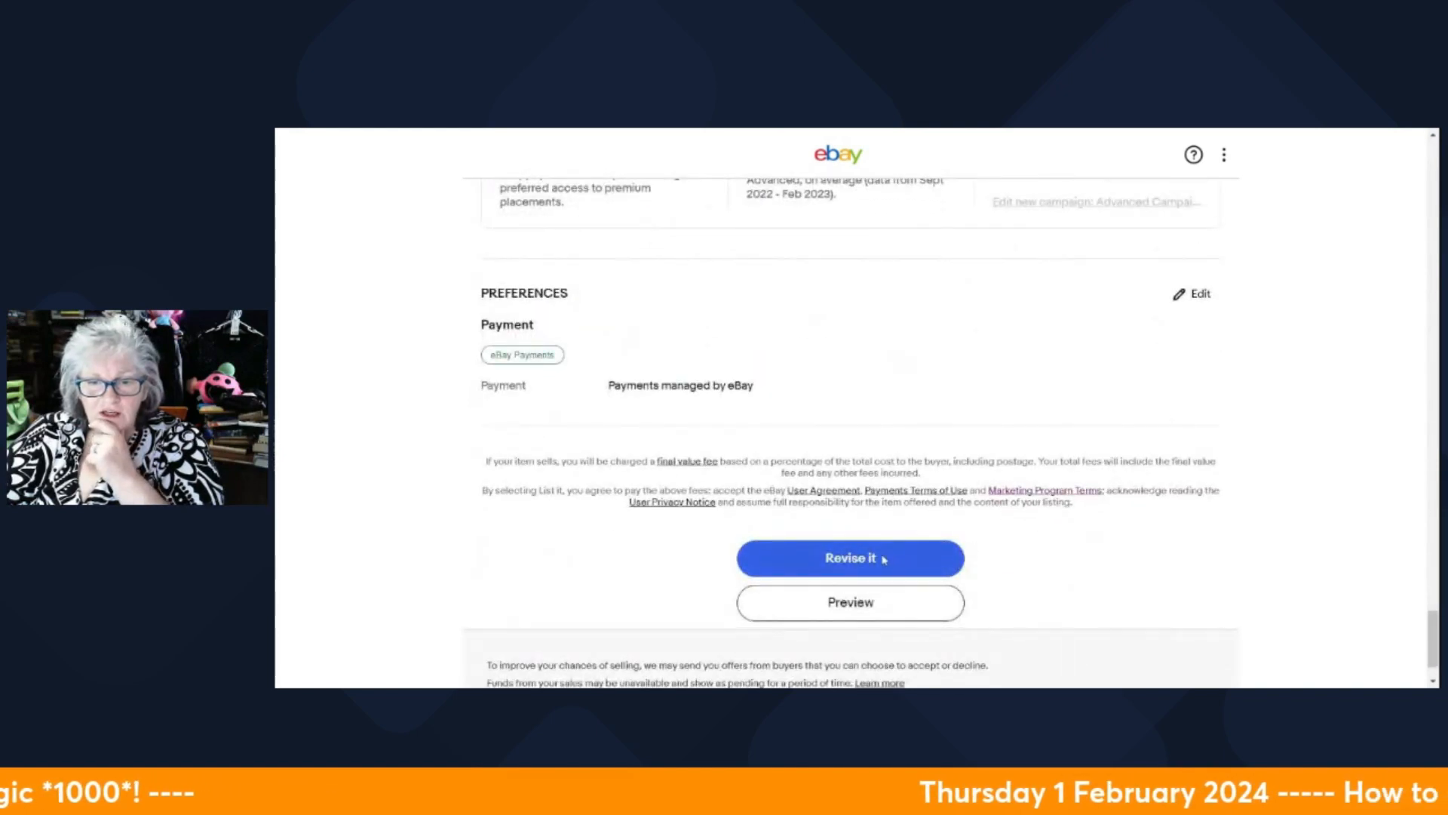
click(862, 564)
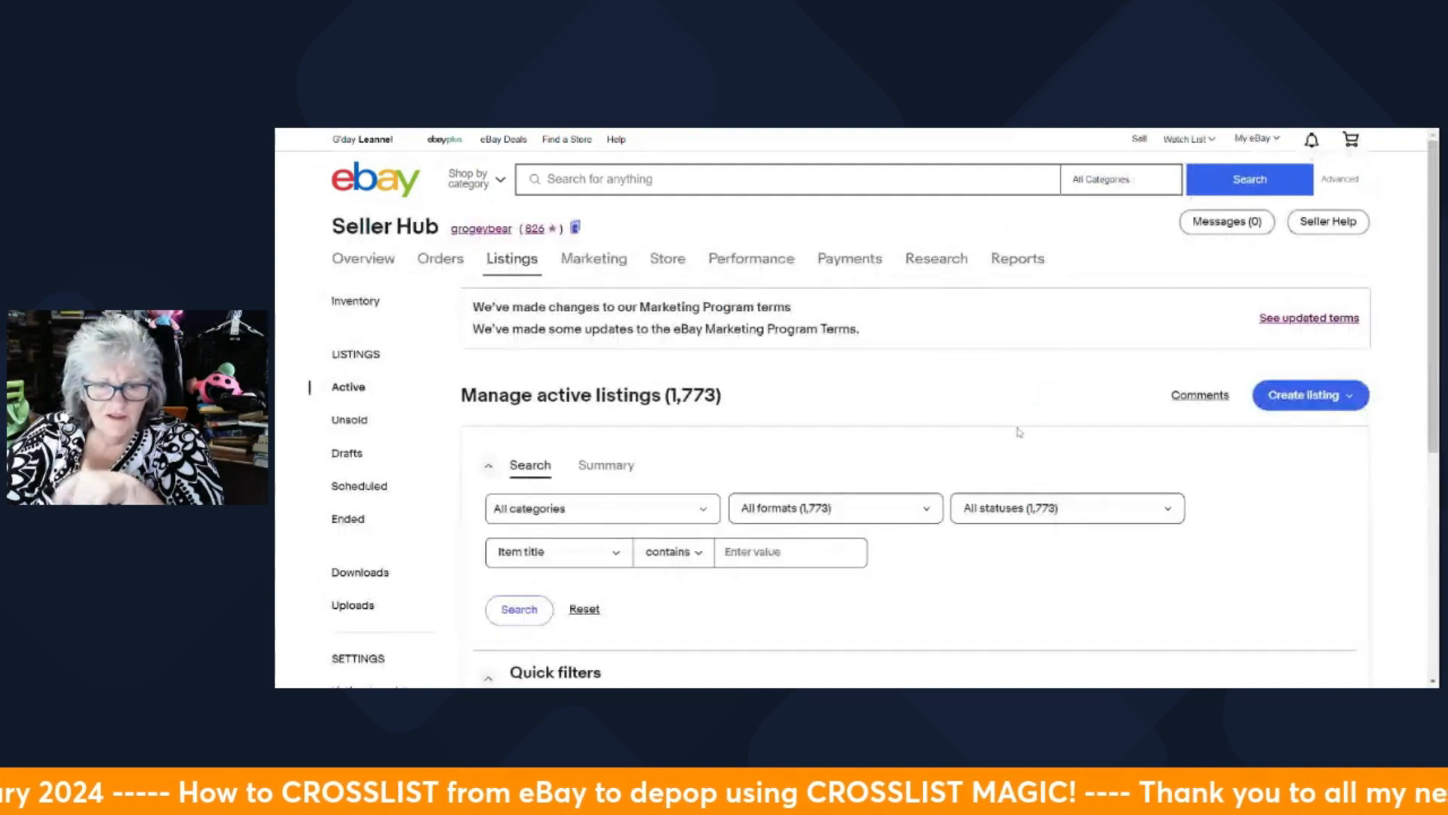
Step: Find the Lilia orange plus size tunic among the active listings and start crosslisting it to Depop
scroll(969, 414, down, 15)
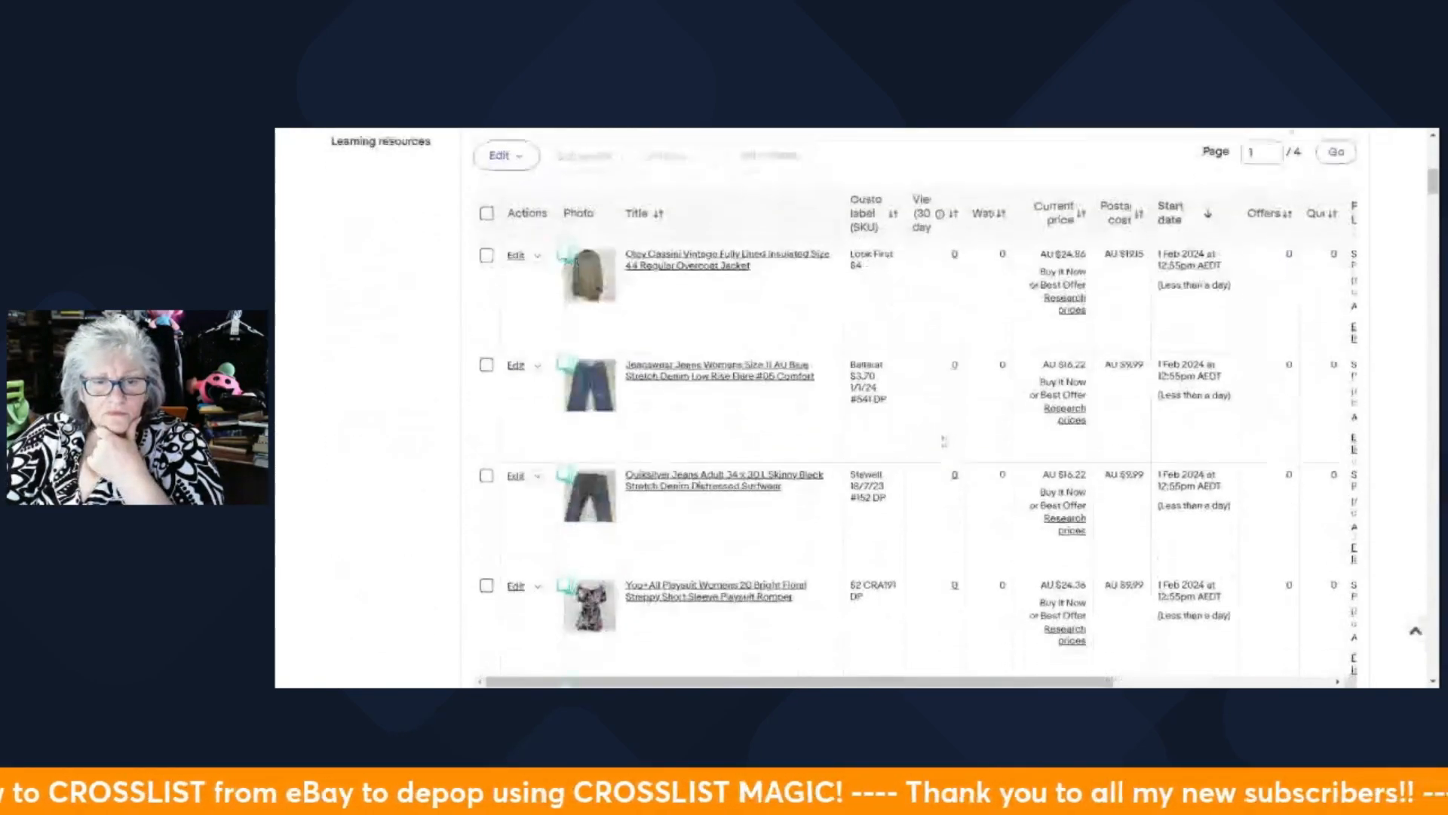
scroll(934, 443, down, 20)
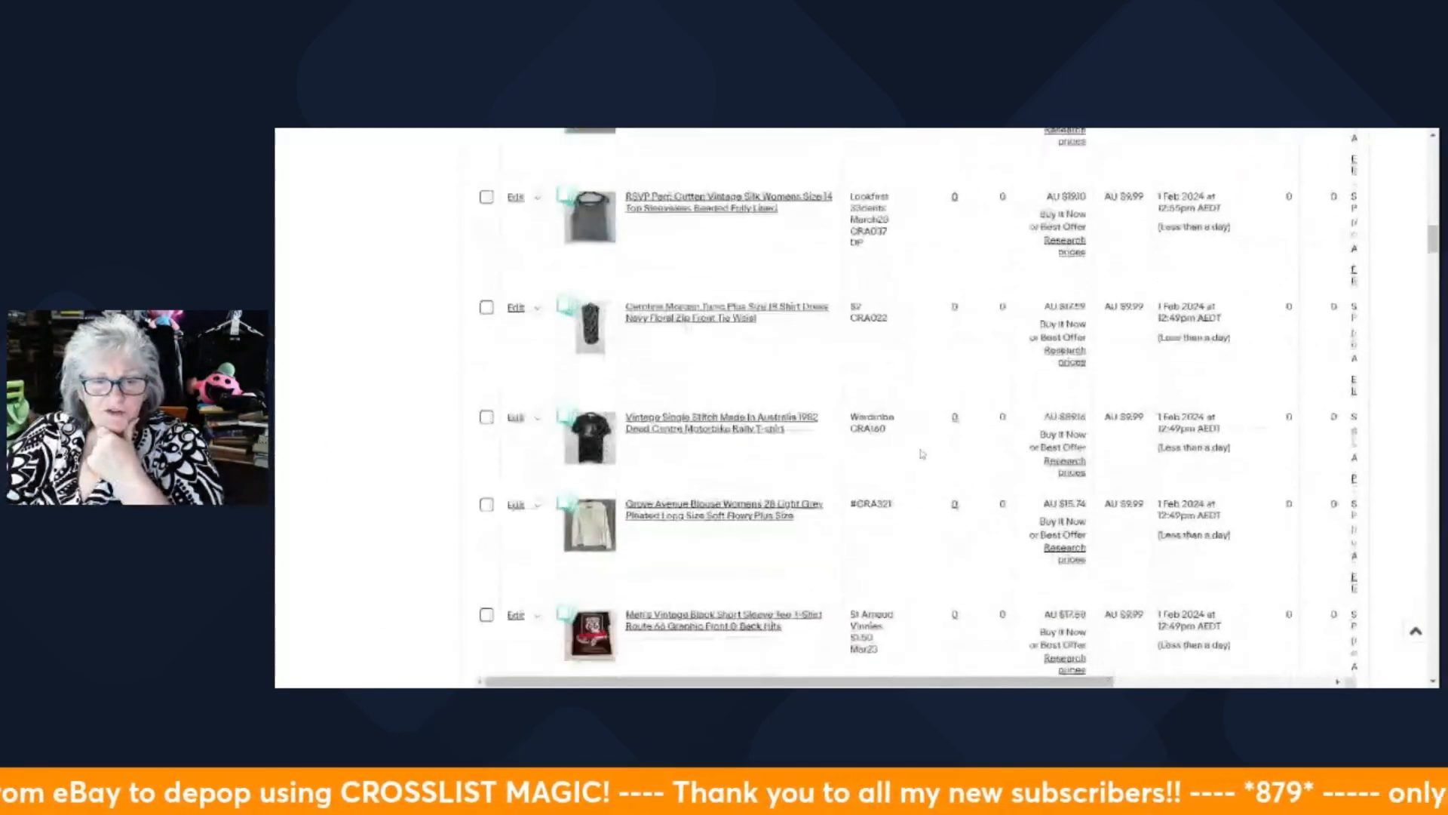
scroll(922, 452, down, 20)
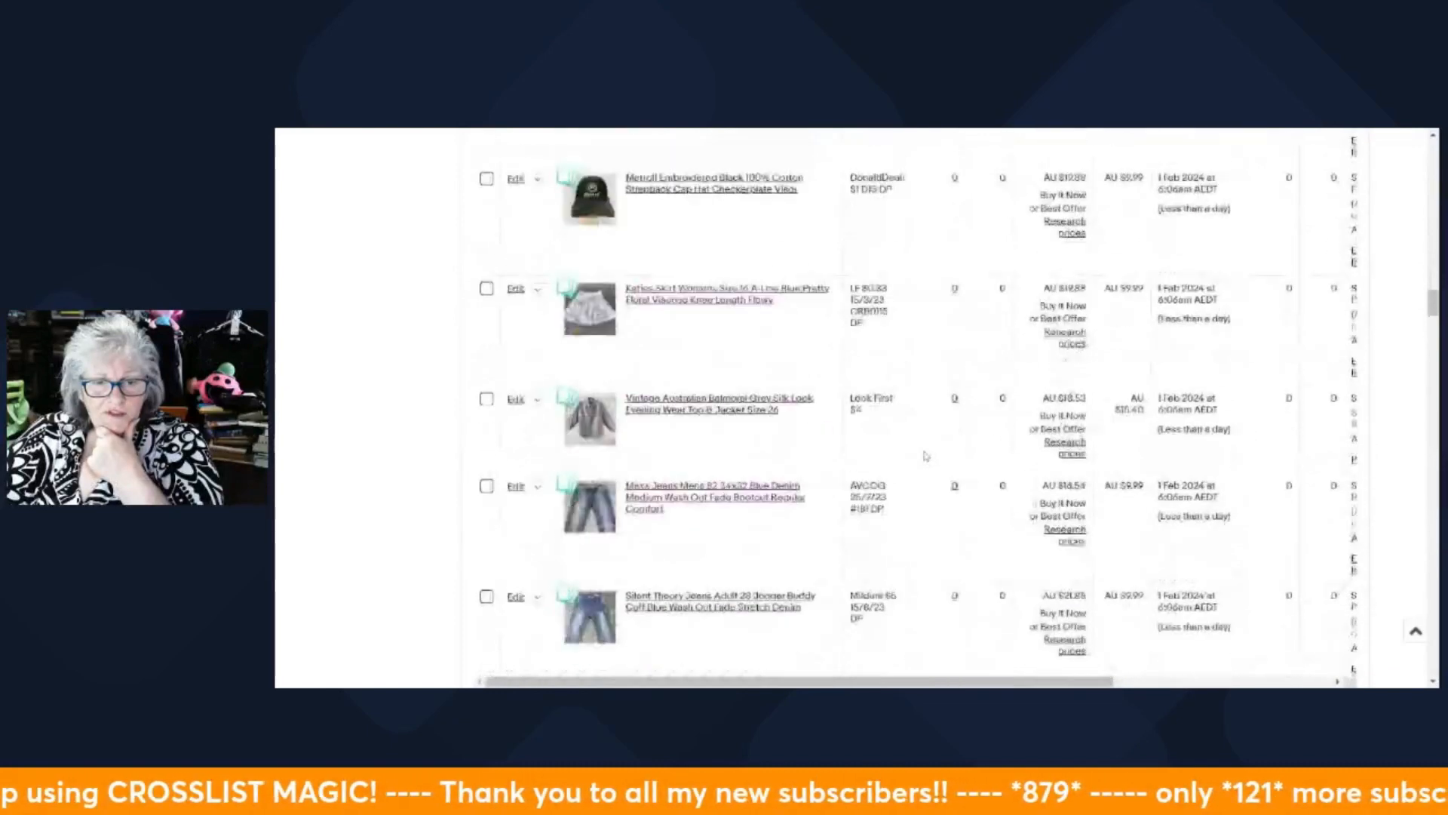
scroll(927, 455, down, 10)
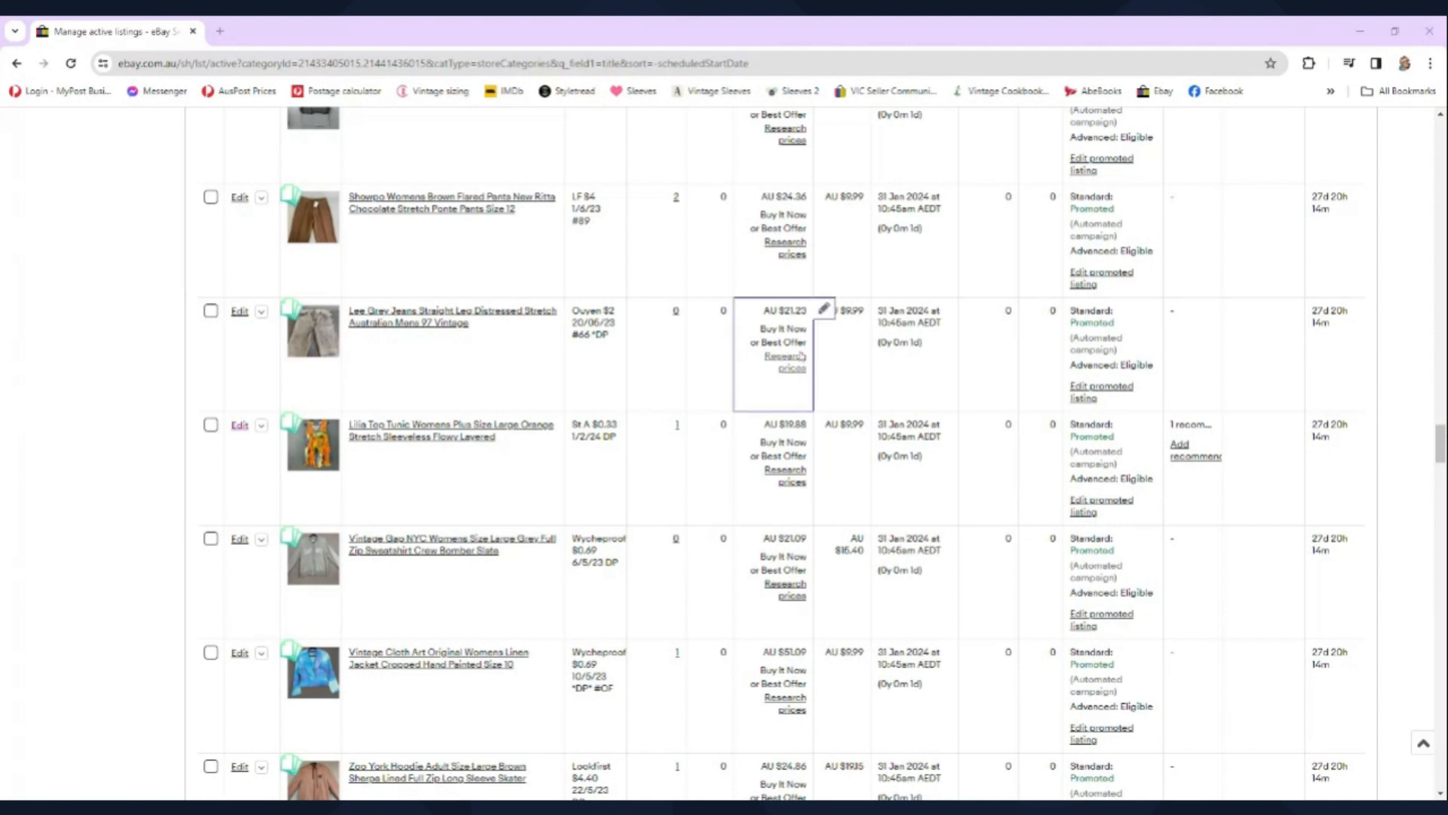
click(289, 424)
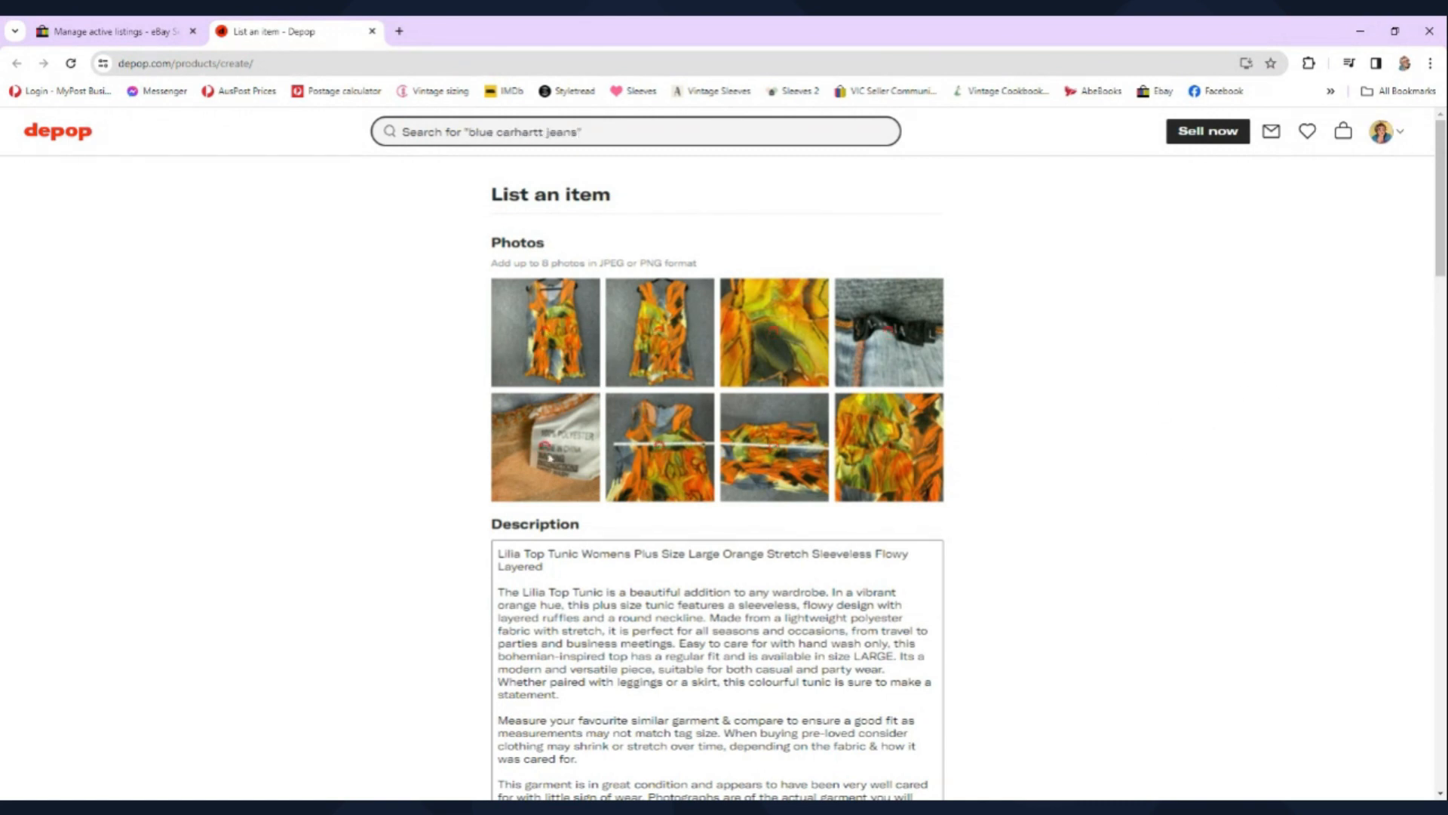
Step: Shorten the Depop description by removing the text from "Made from a lightweight polyester" through "size LARGE." and the words "modern and"
scroll(1106, 375, down, 2)
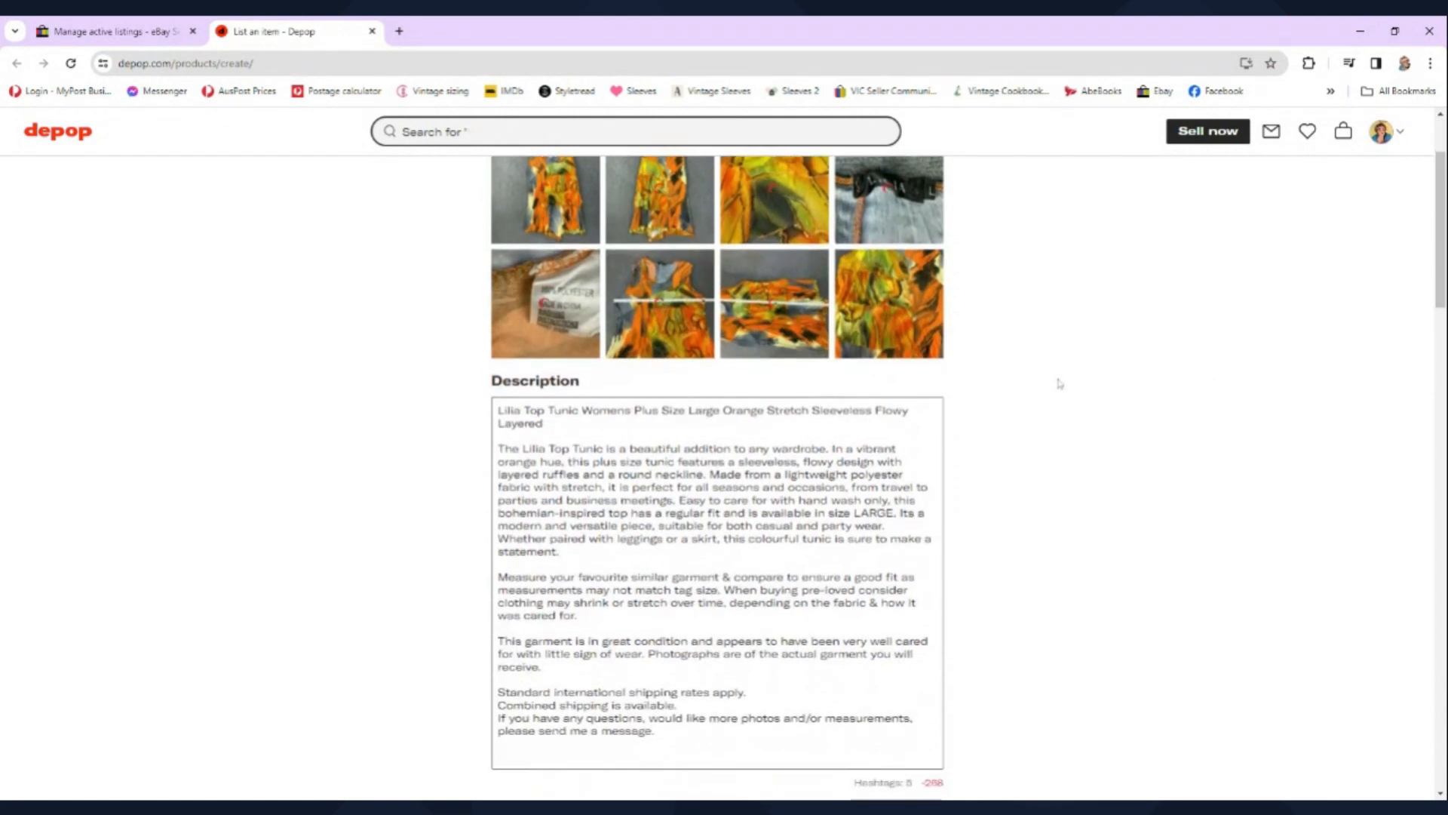
scroll(1060, 380, down, 1)
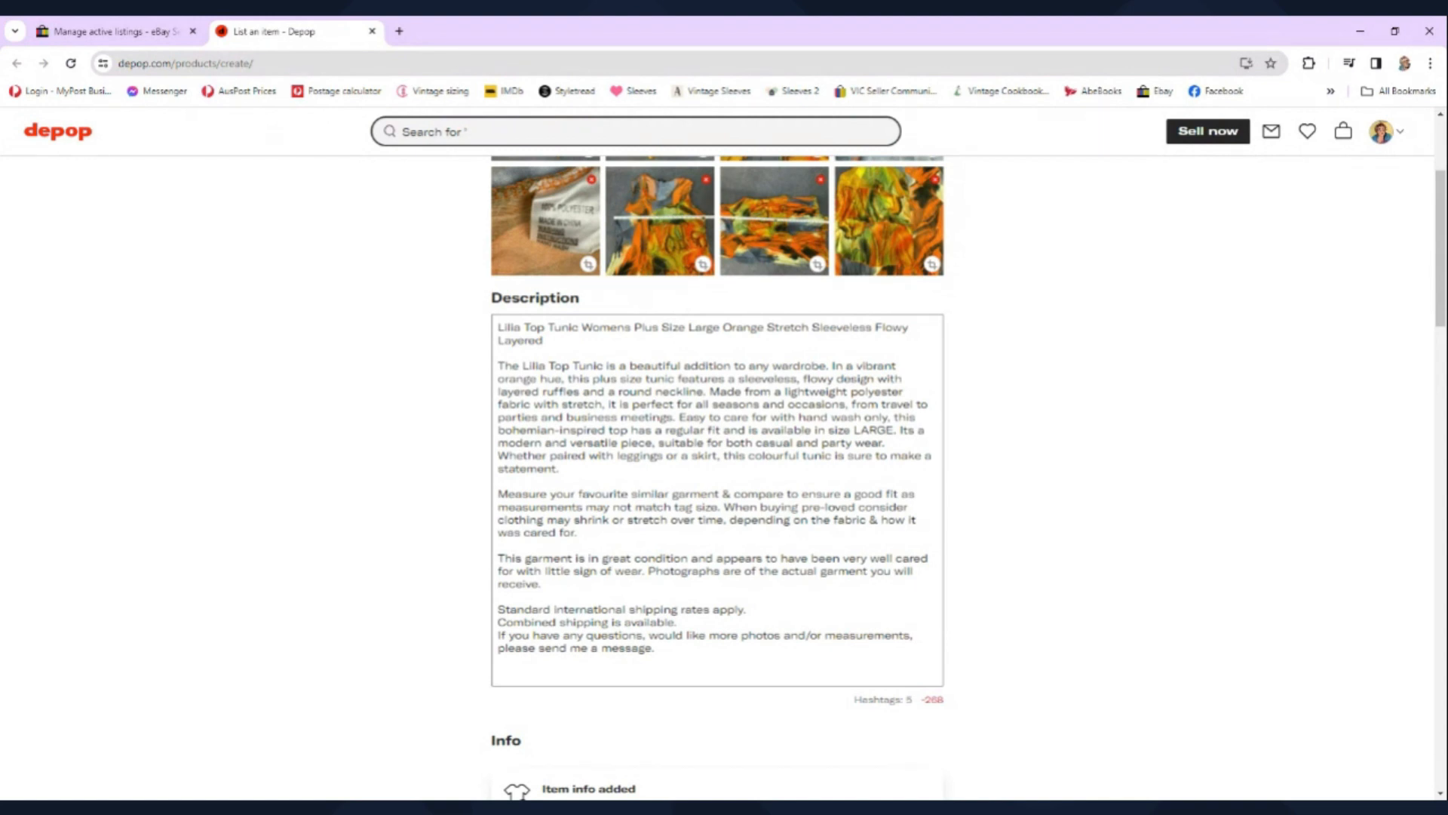
click(709, 392)
drag(709, 393, 899, 430)
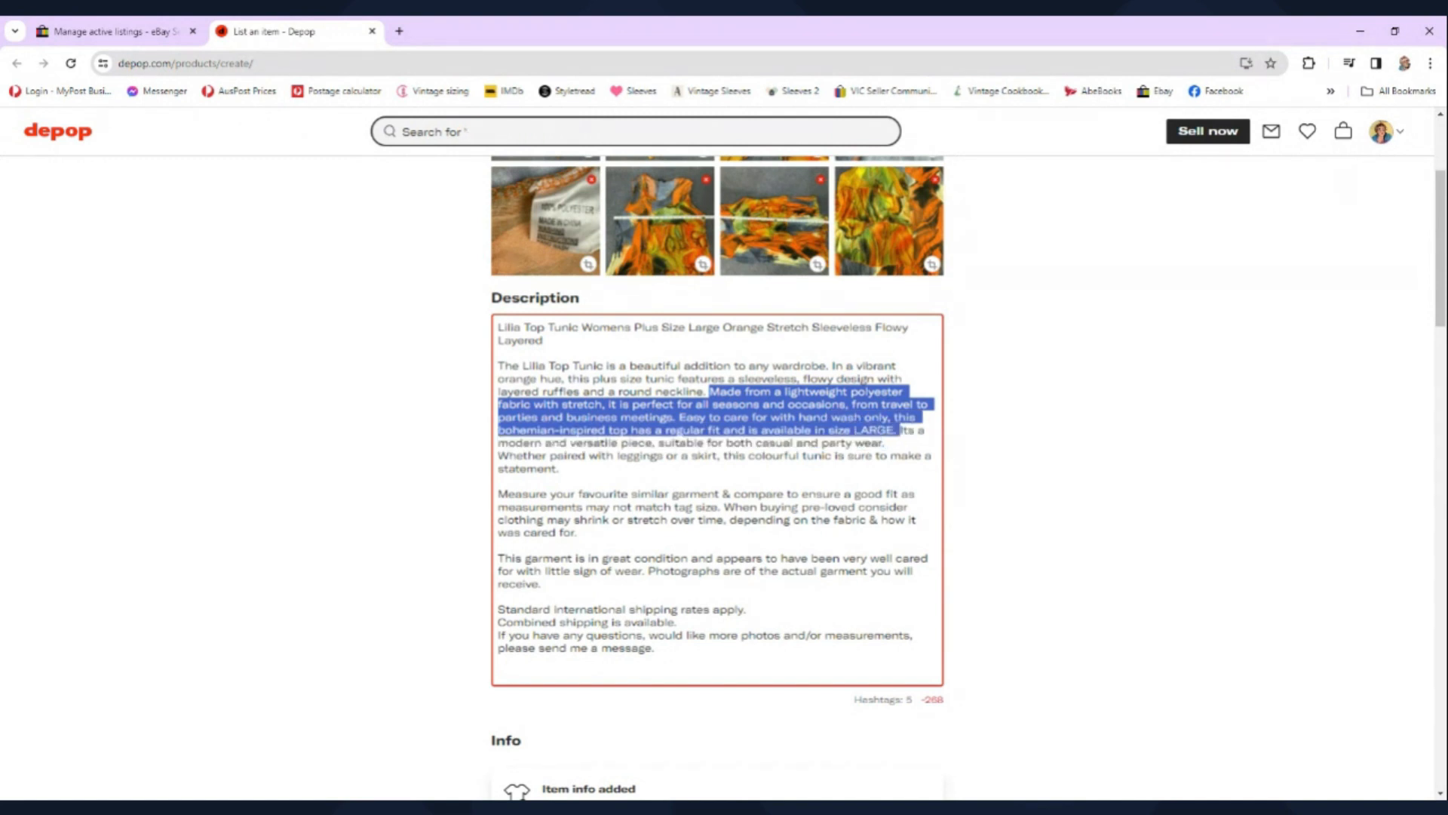
key(Return)
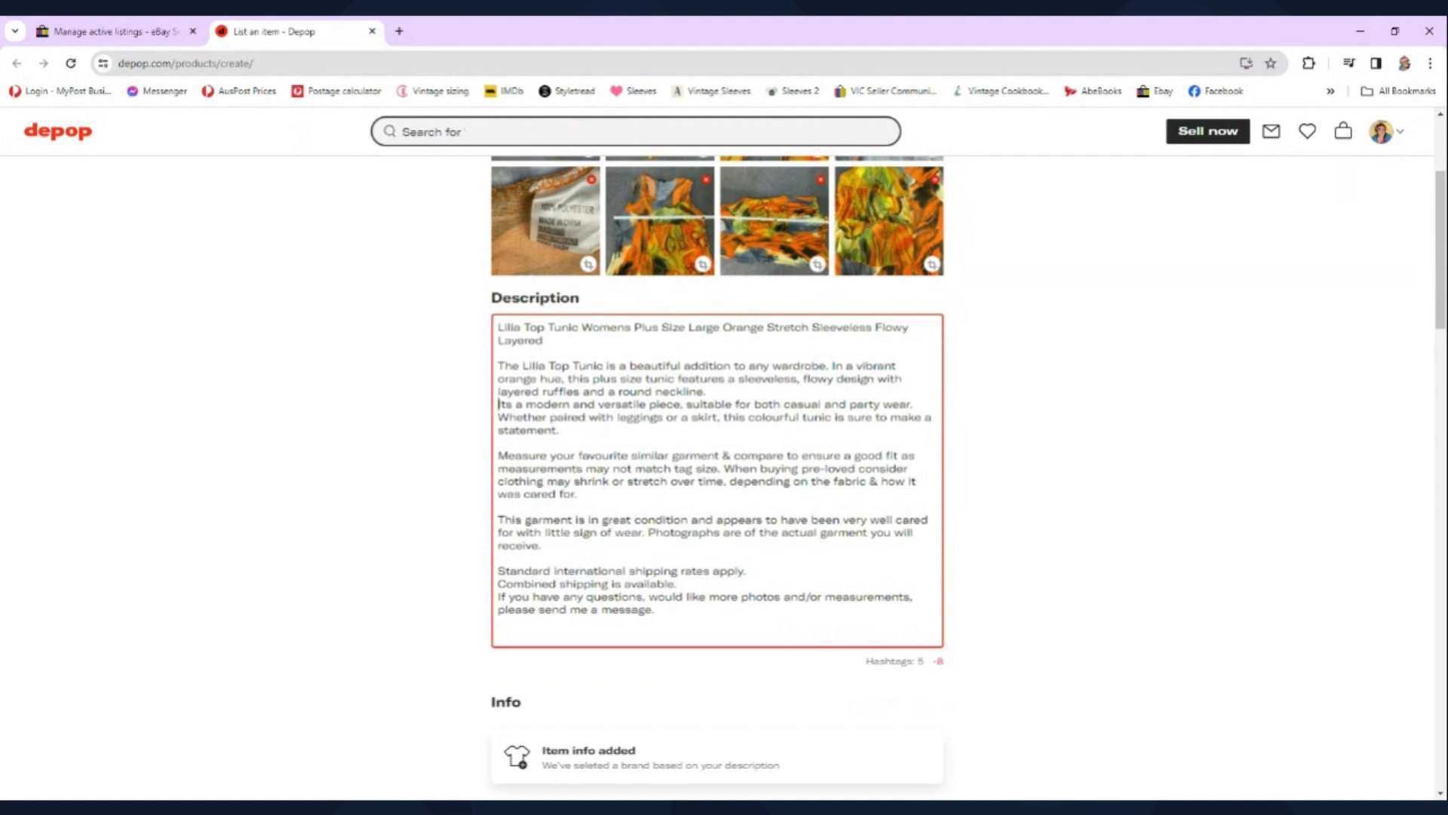
key(BackSpace)
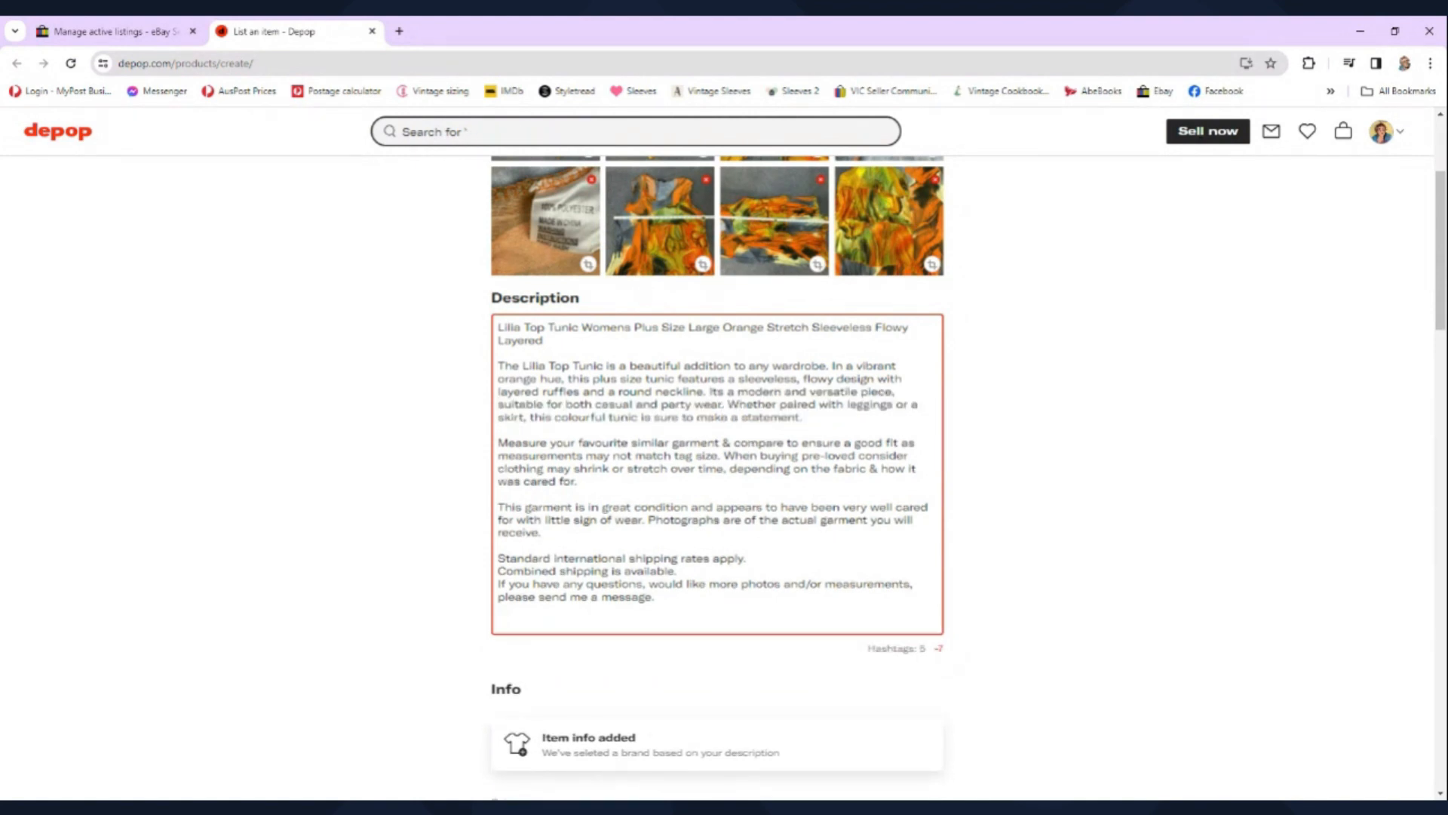
drag(810, 391, 738, 392)
key(BackSpace)
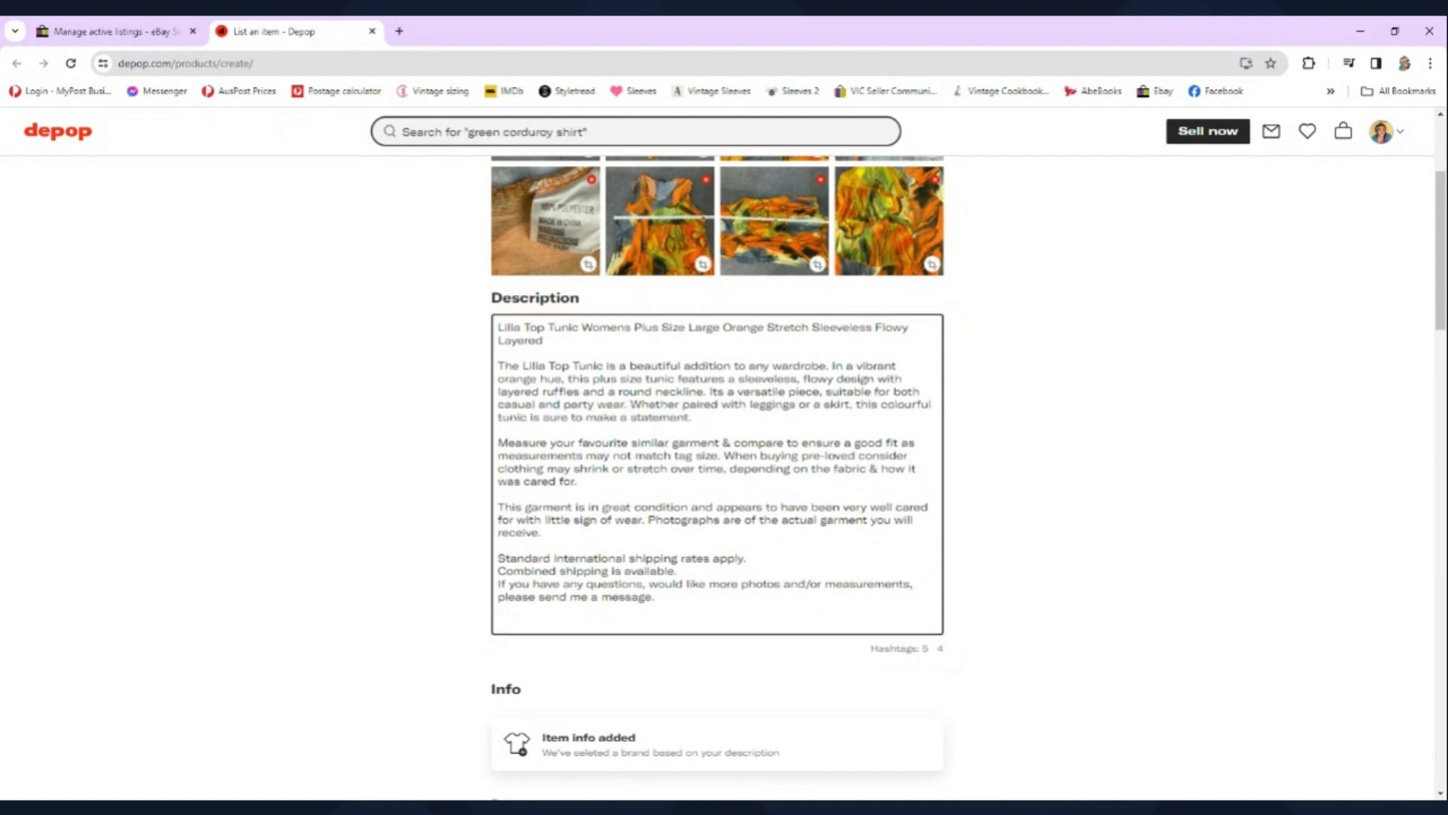
Step: Review the prefilled item info fields and the available Category options, keeping Women / Tops
scroll(1084, 443, down, 1)
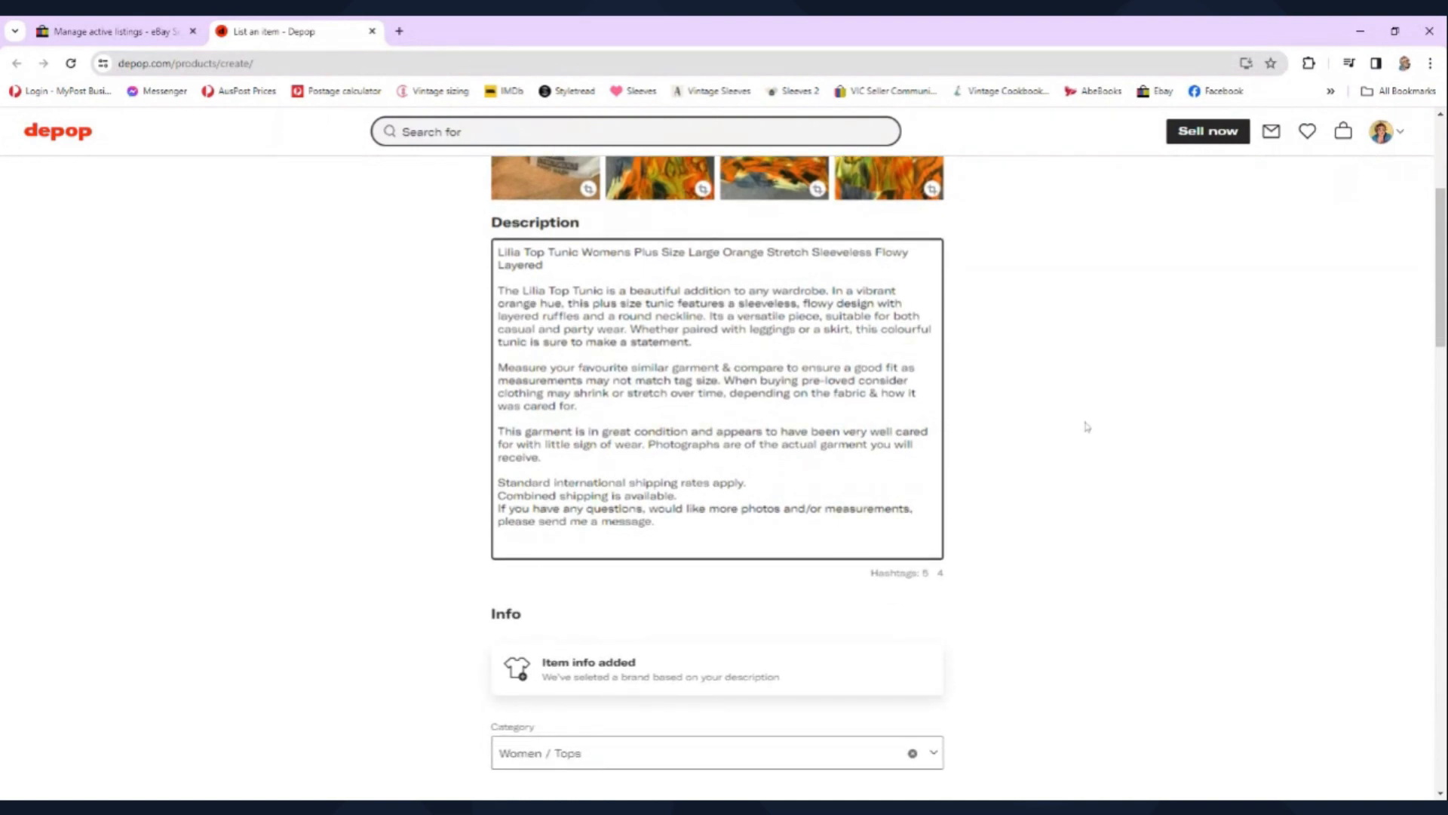
scroll(1101, 438, down, 4)
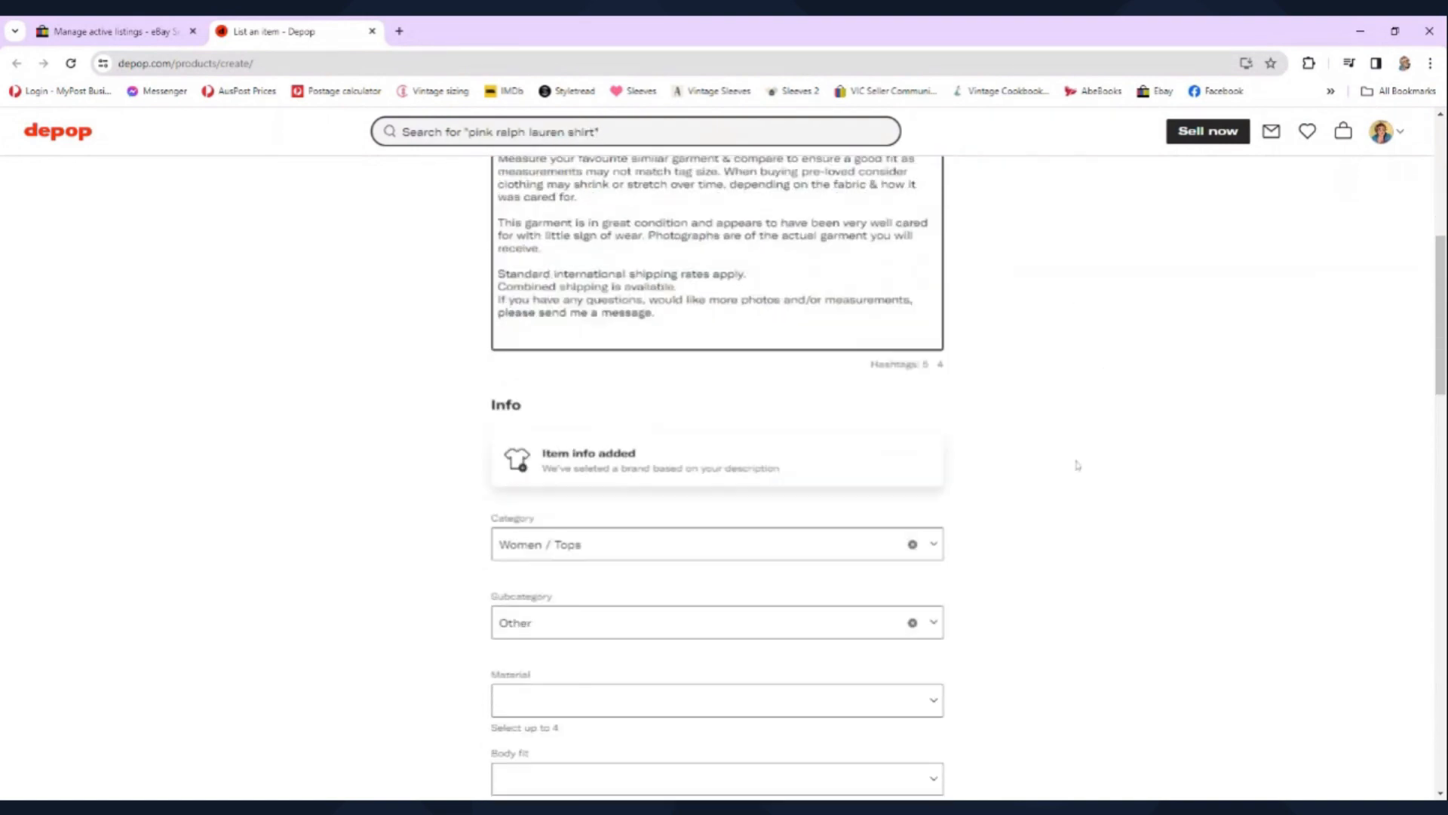
scroll(1074, 441, down, 1)
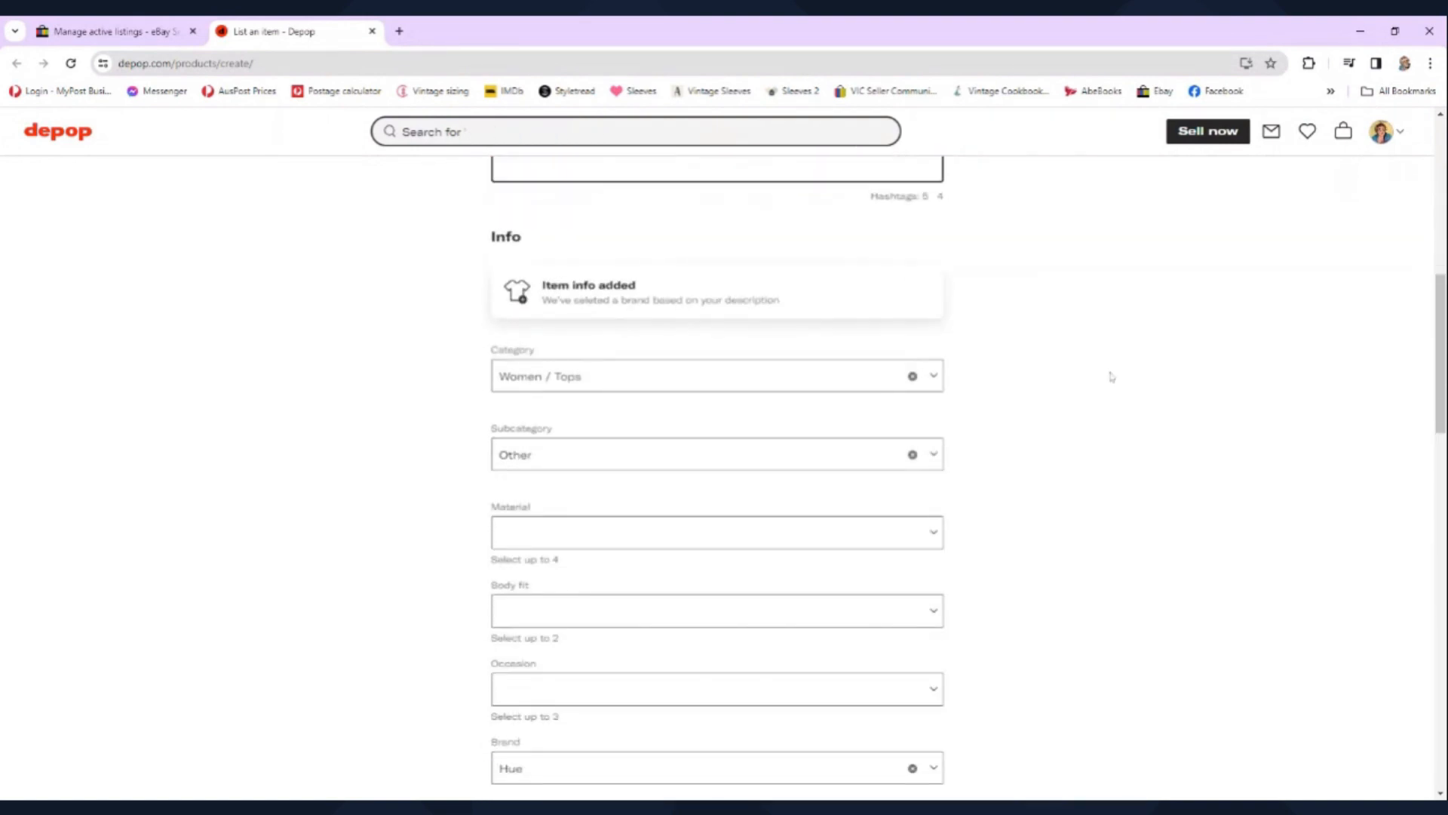
scroll(1086, 371, down, 2)
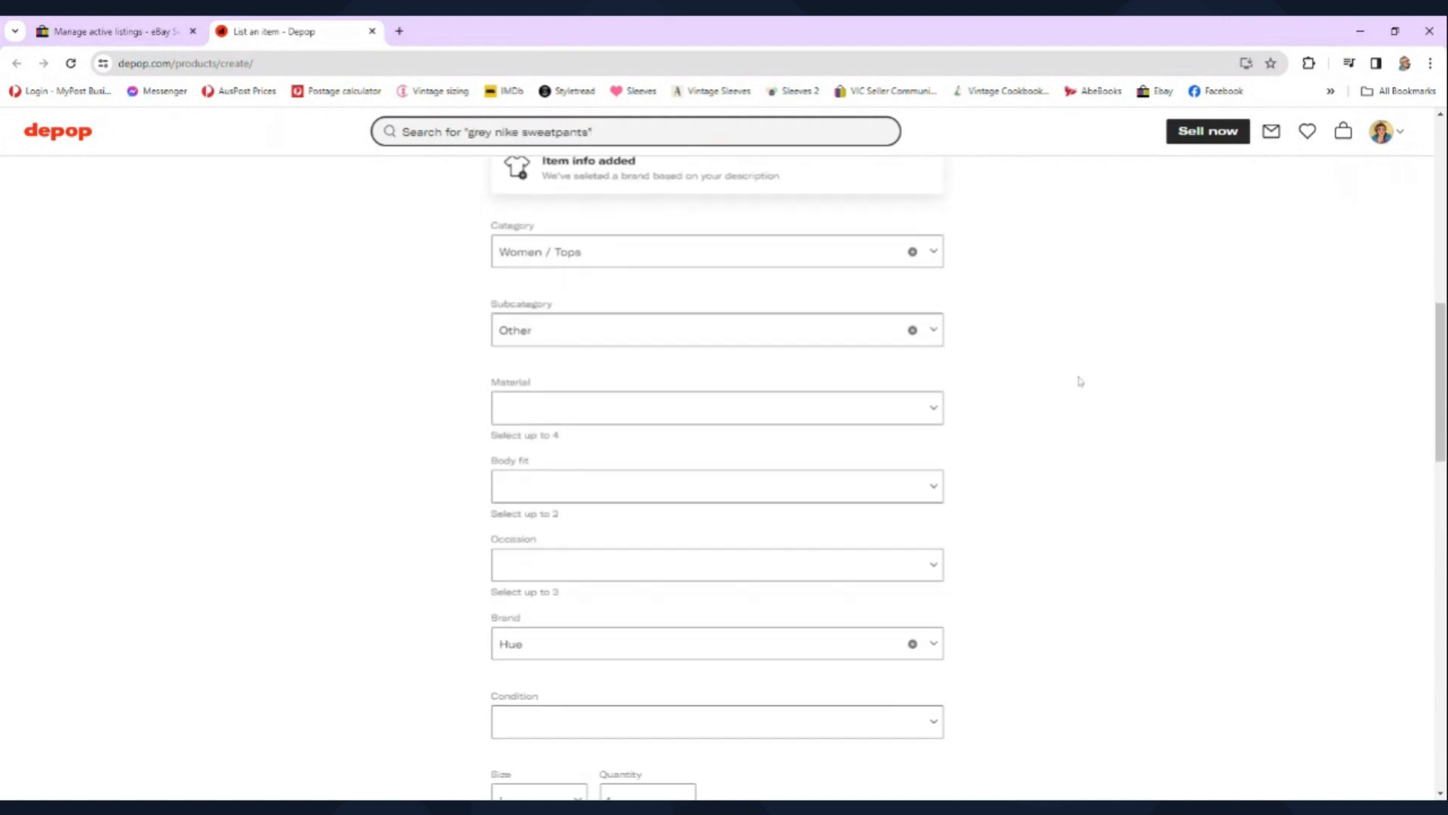
scroll(1079, 377, up, 1)
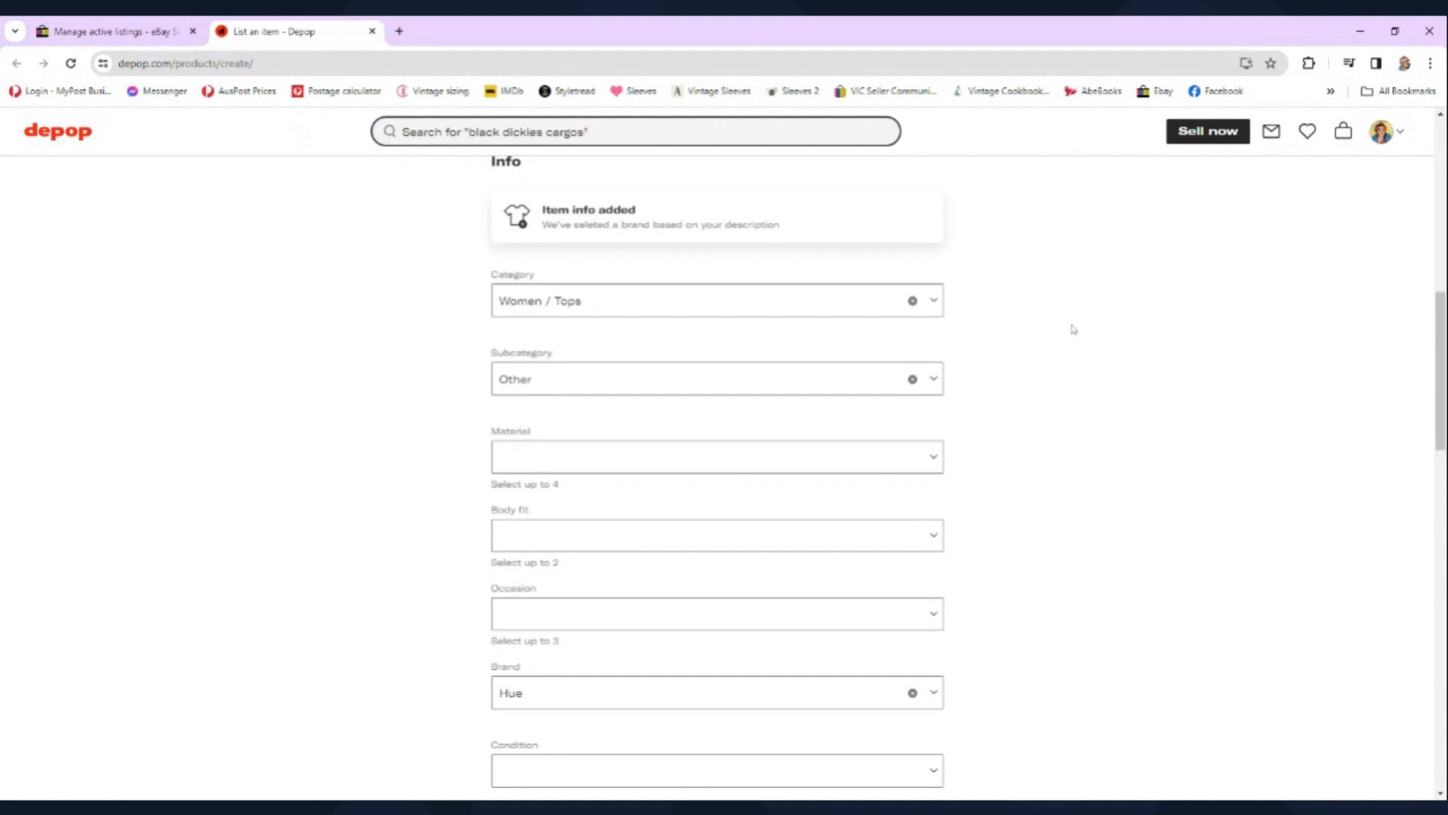
click(871, 306)
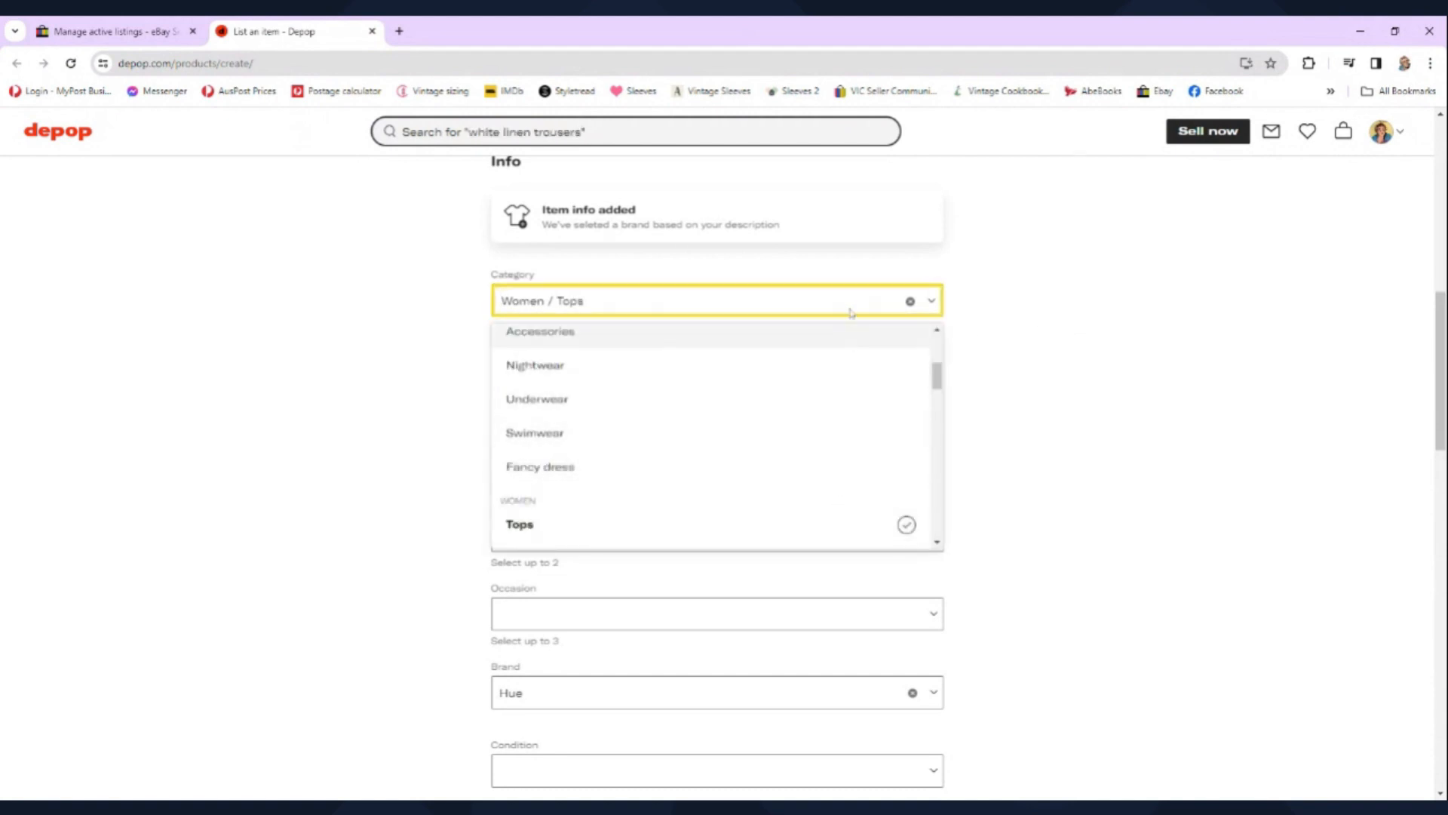
click(1112, 330)
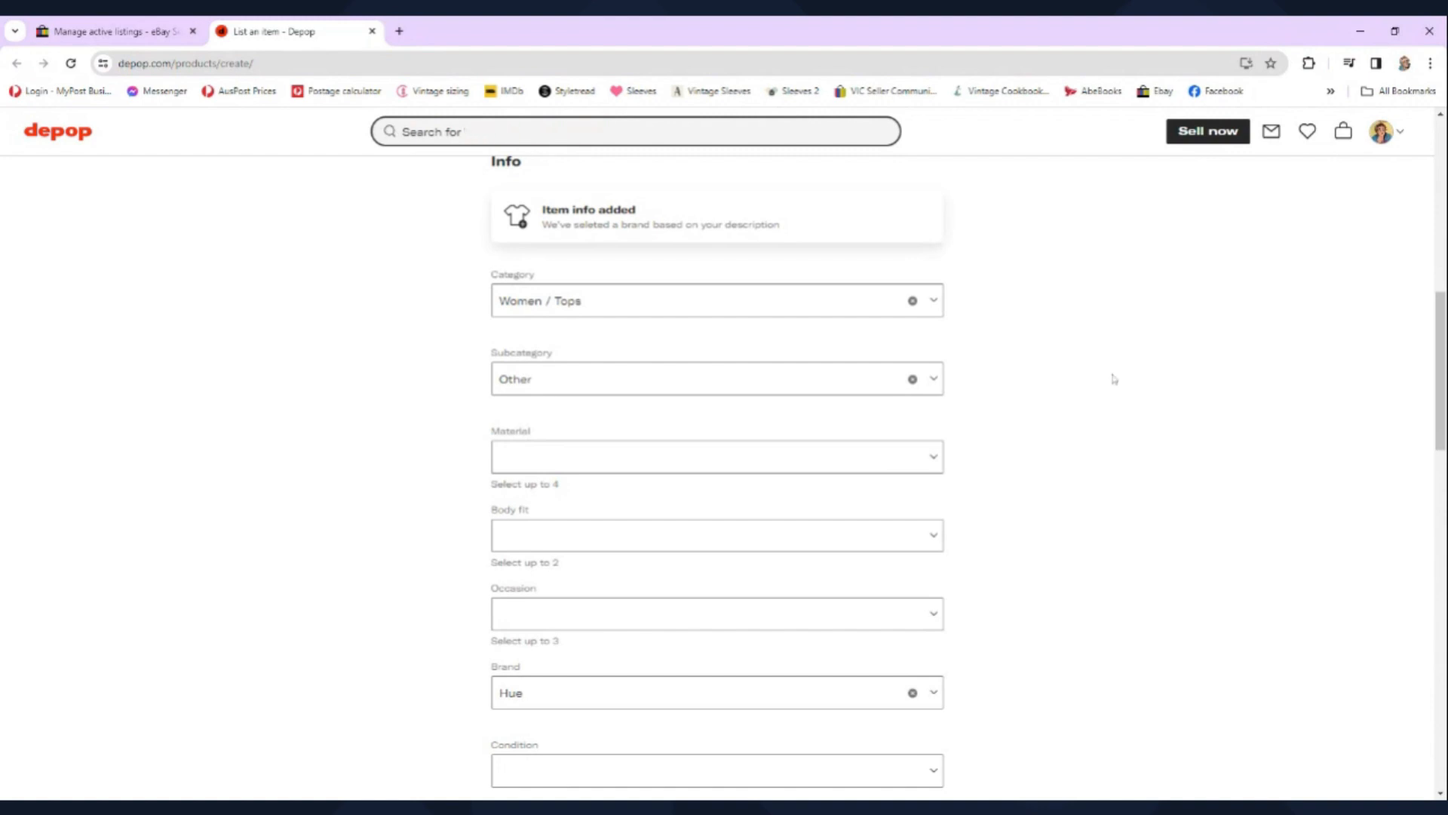
Step: Look through the Subcategory options for women's tops, keeping Other
scroll(1111, 381, down, 1)
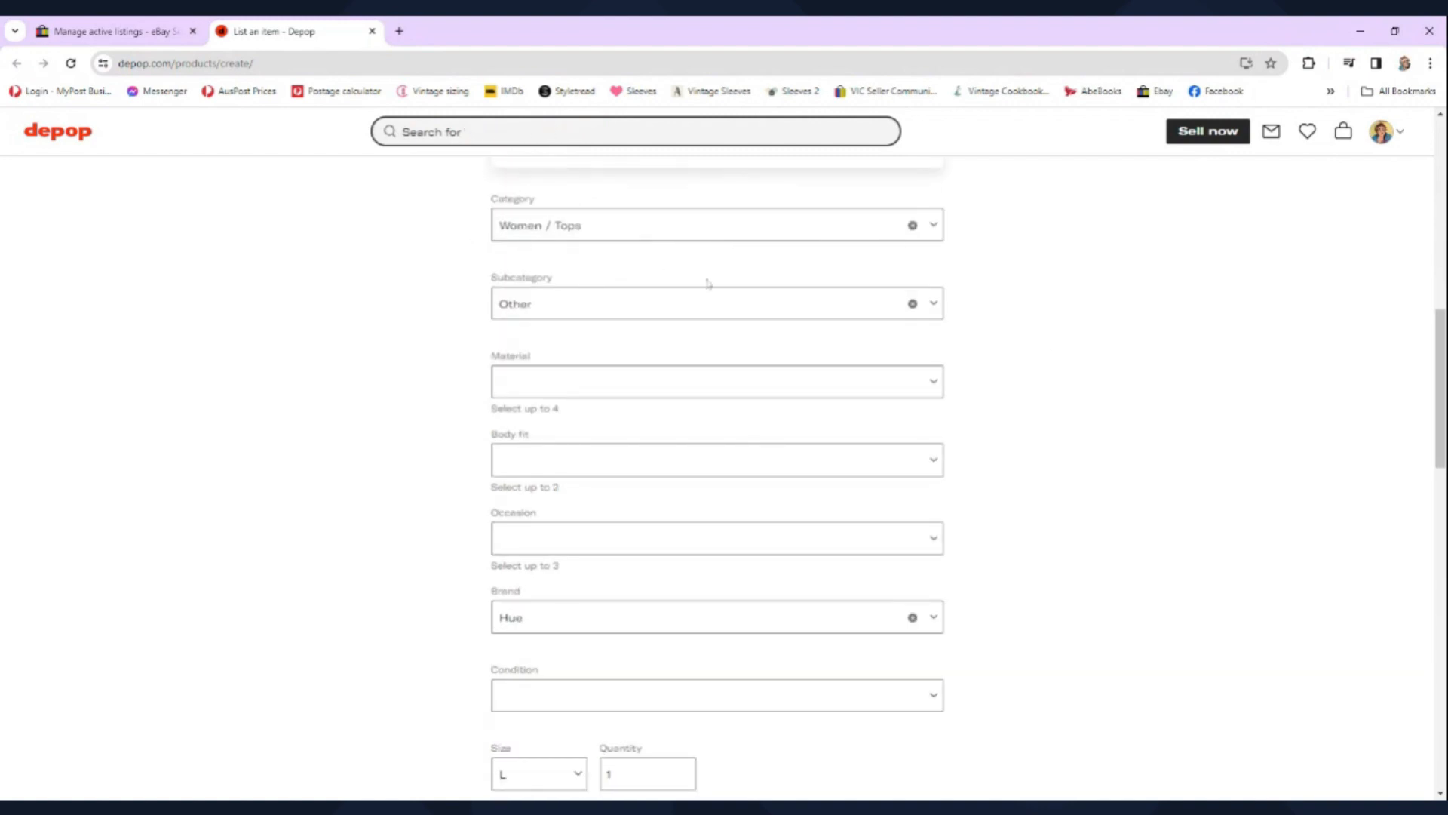
click(824, 310)
scroll(791, 375, down, 1)
scroll(790, 375, down, 1)
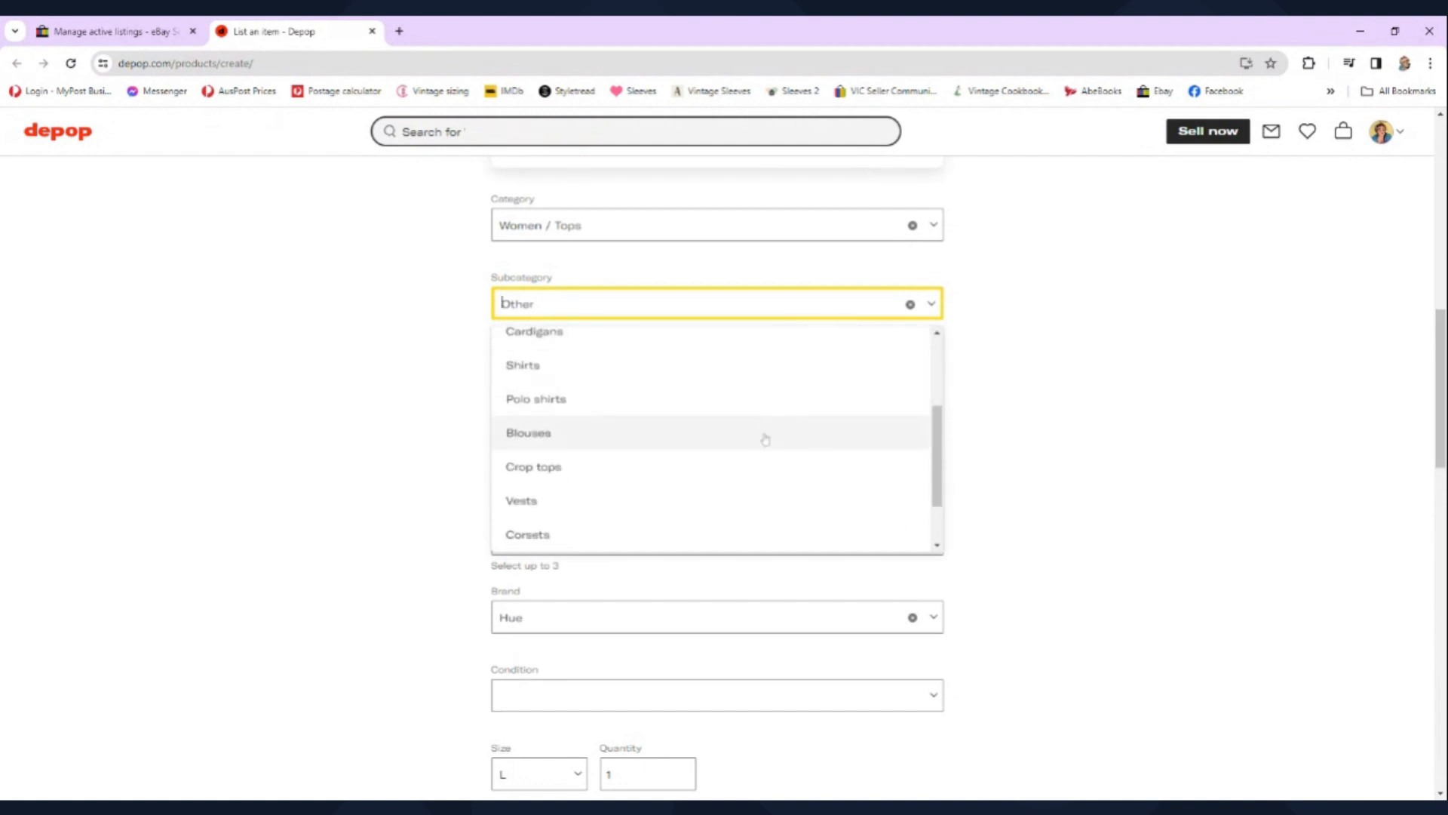
scroll(777, 445, down, 1)
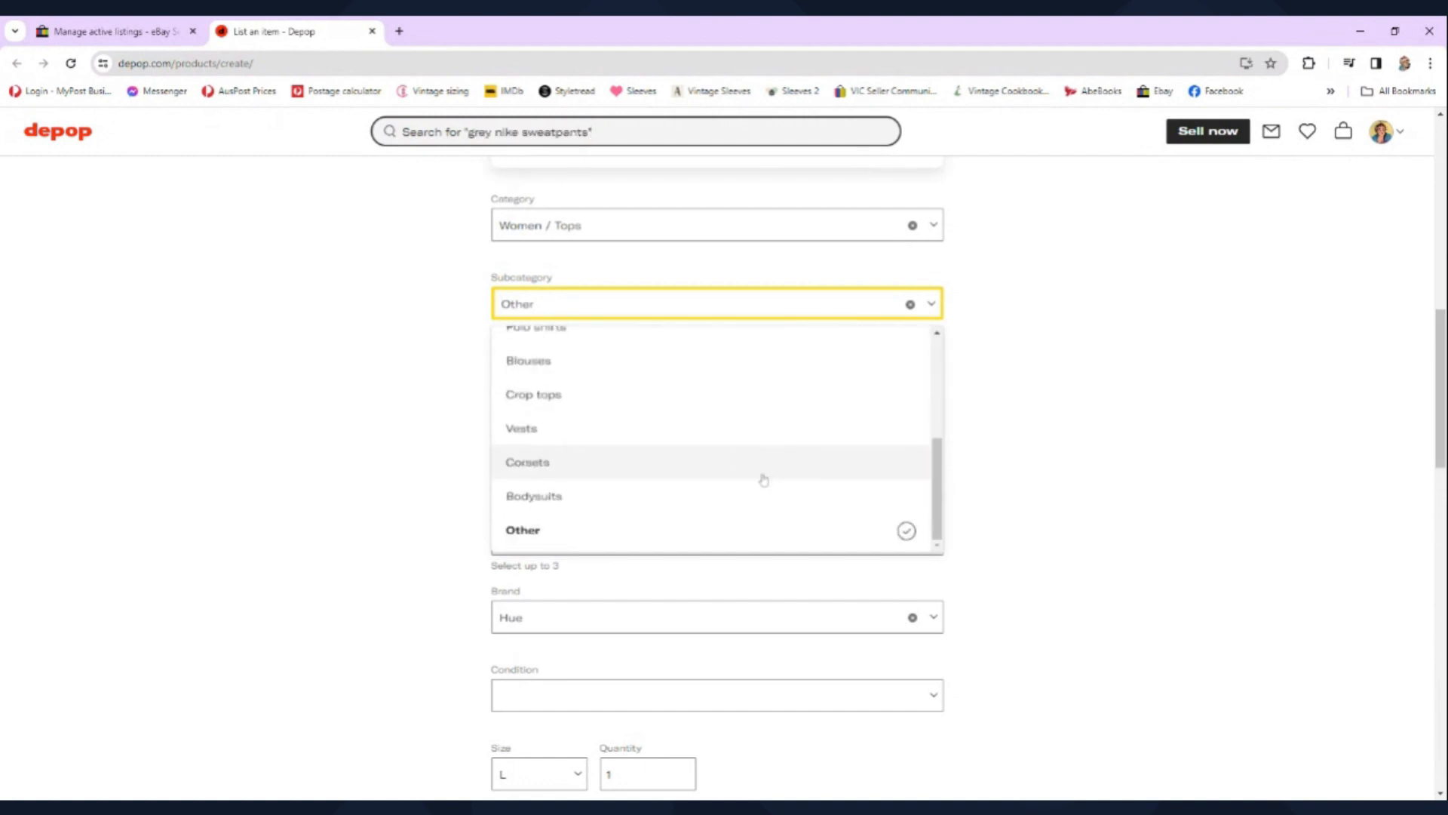
scroll(768, 482, up, 5)
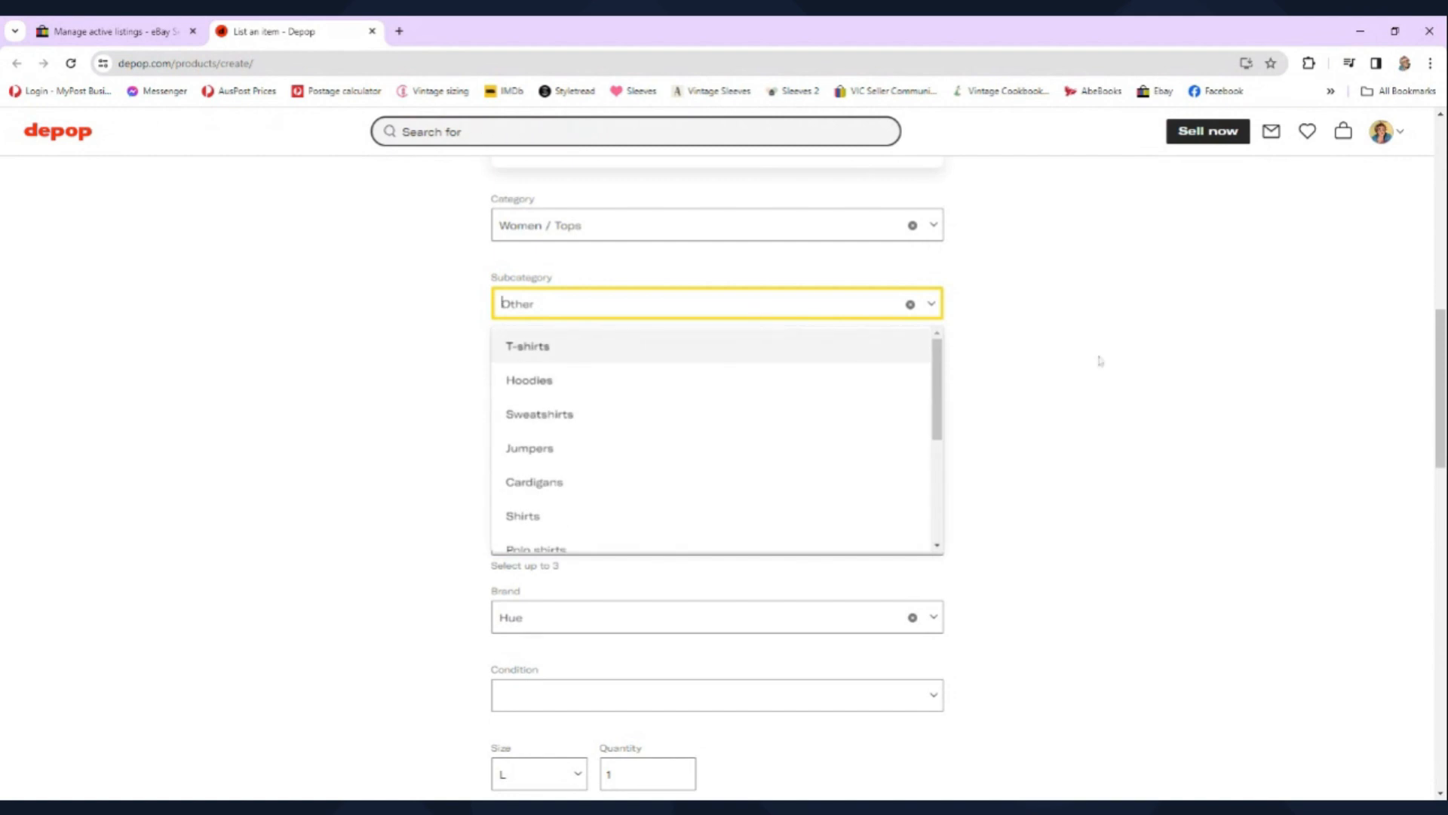
click(1037, 356)
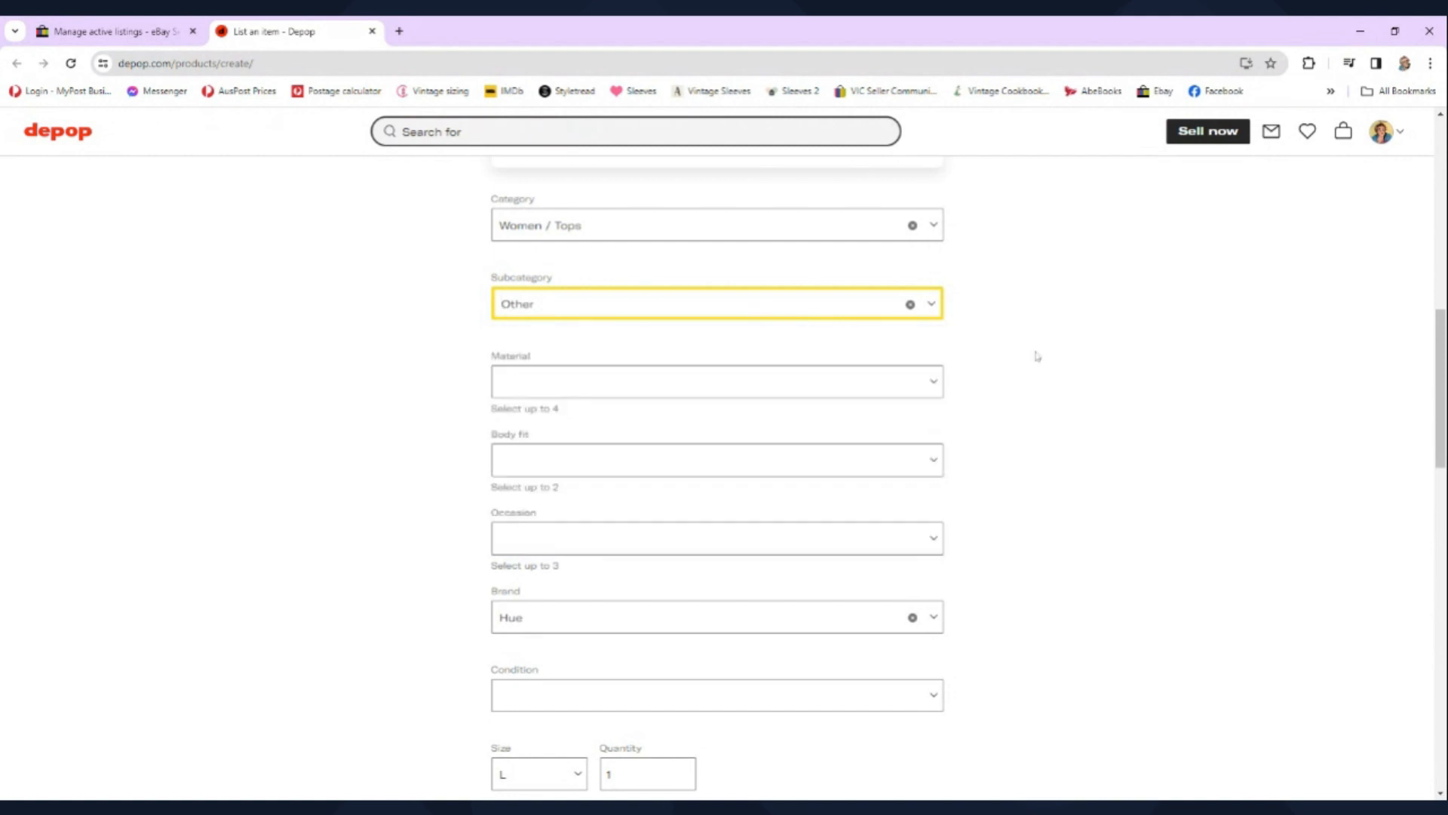
Step: Select Polyester as the item's material
click(878, 394)
scroll(859, 445, down, 3)
scroll(837, 468, down, 3)
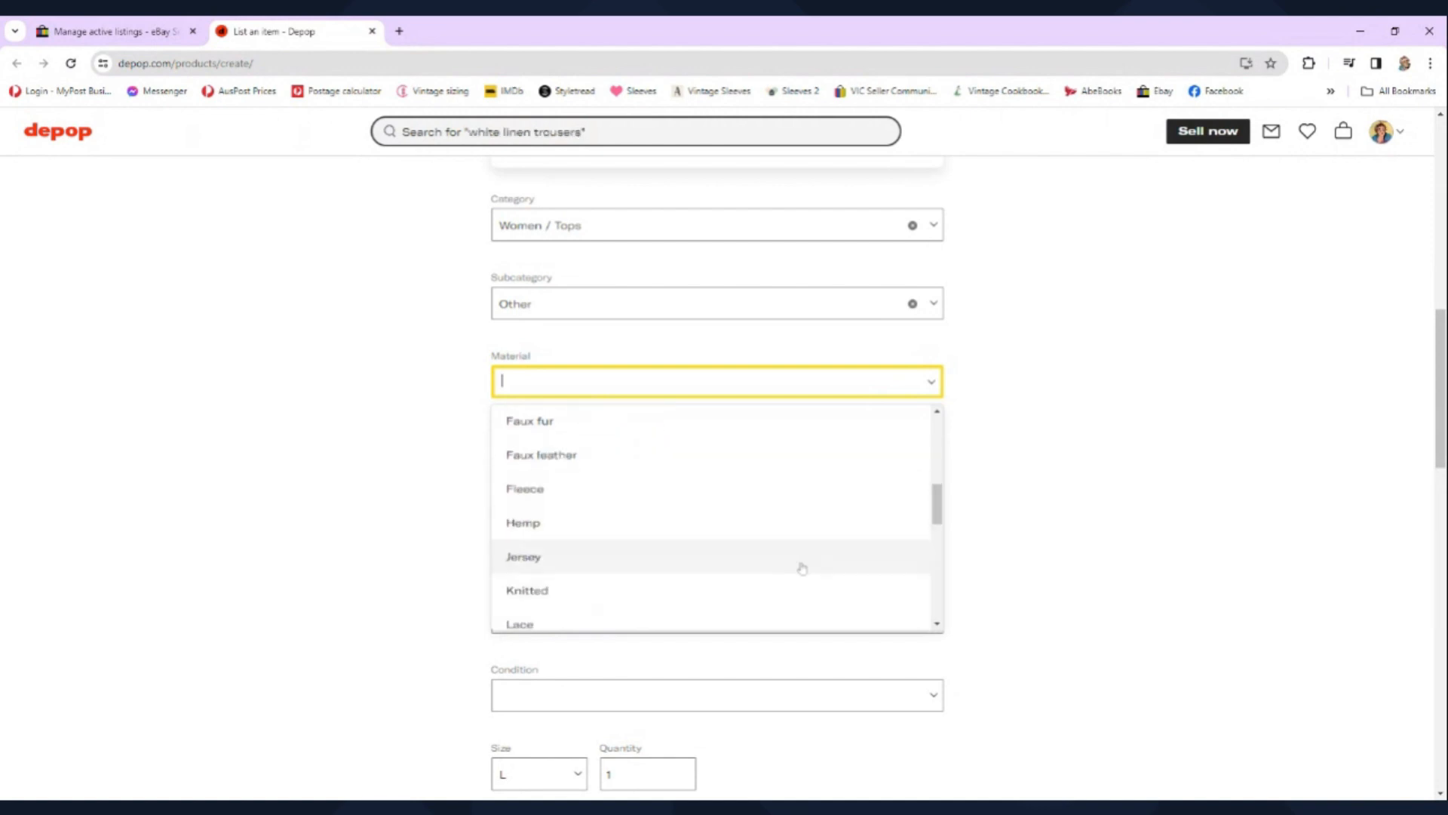
scroll(804, 575, down, 3)
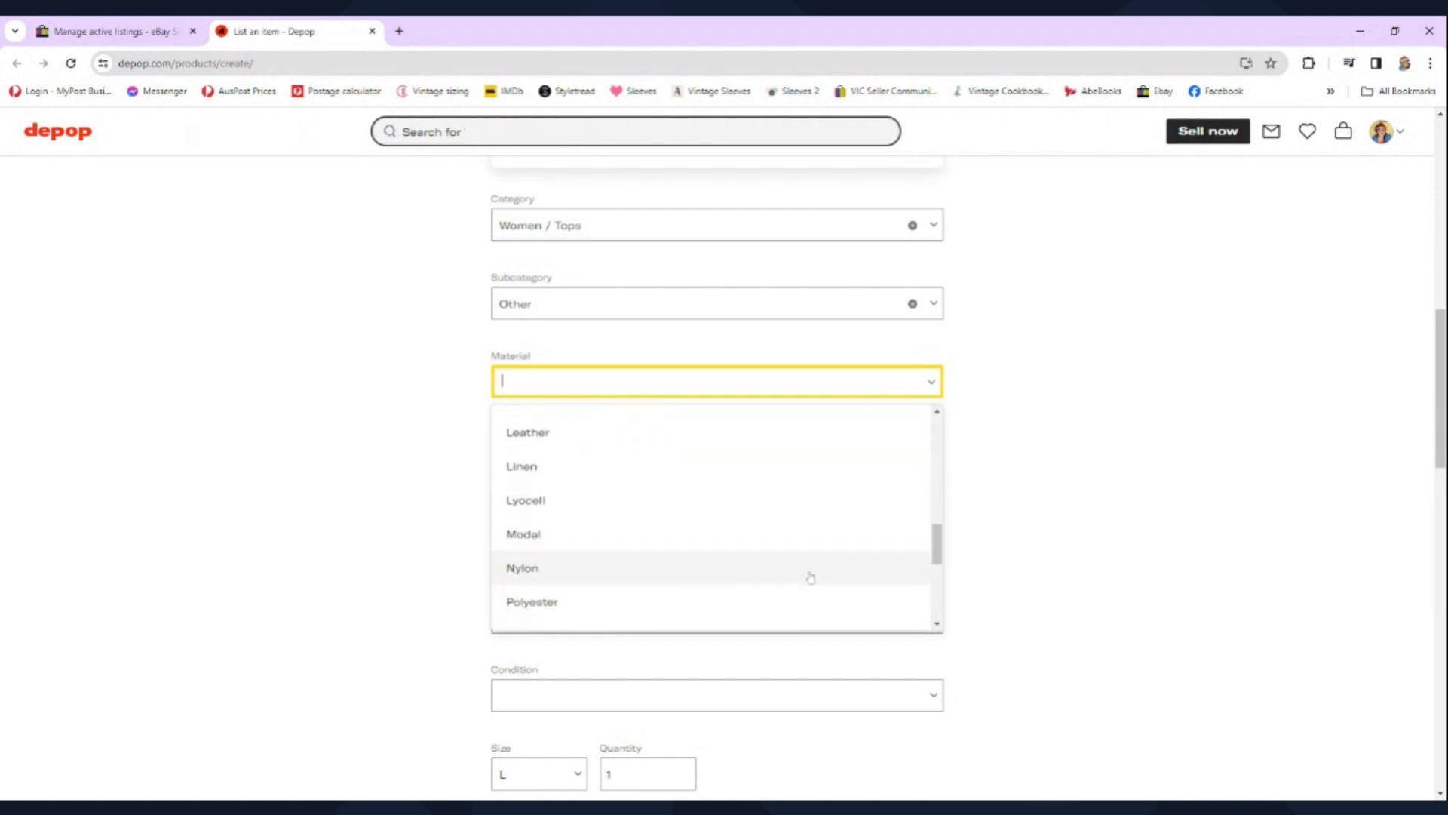
click(805, 601)
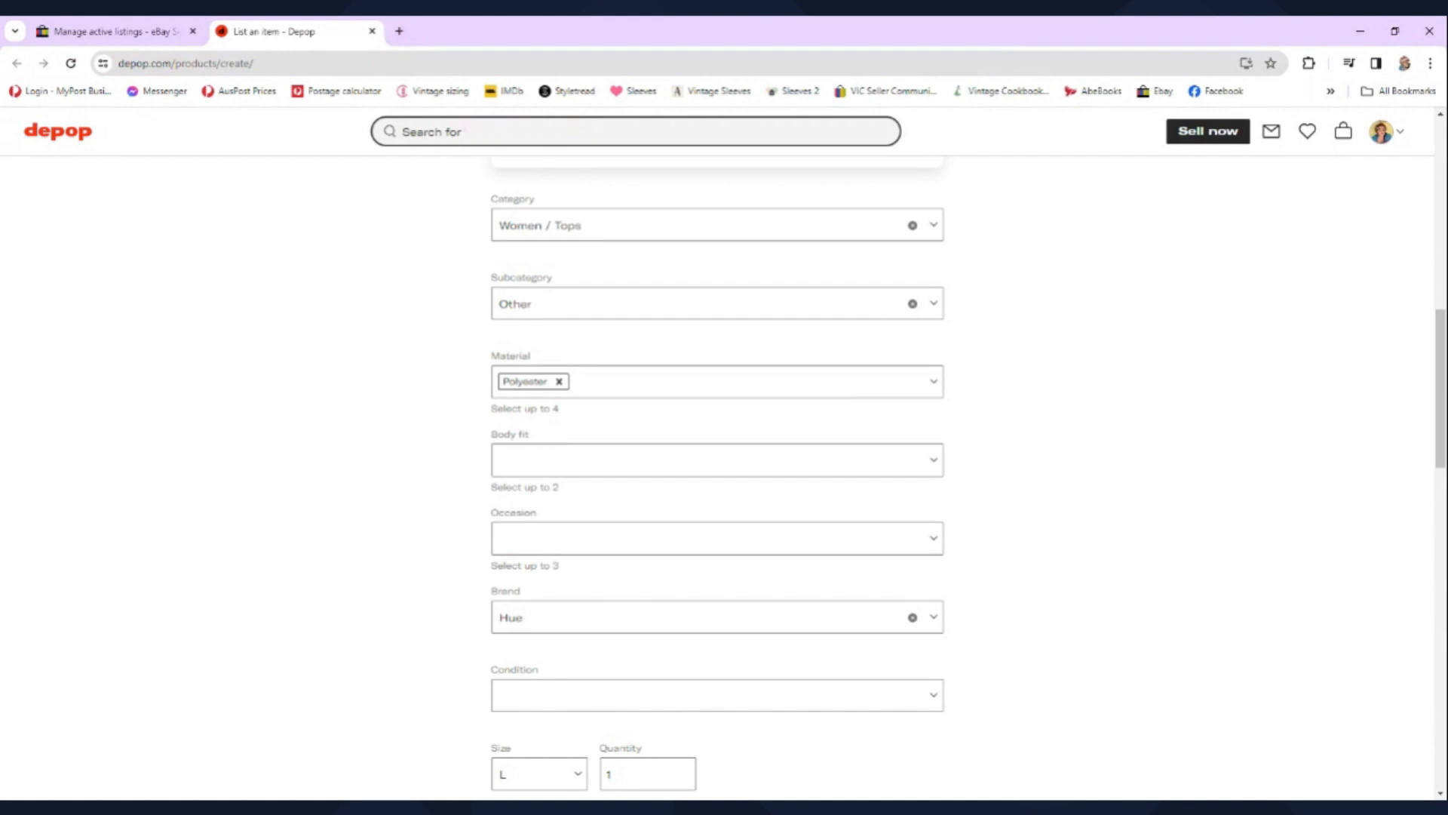
Step: Set the item's body fit to Plus size
scroll(1086, 415, down, 2)
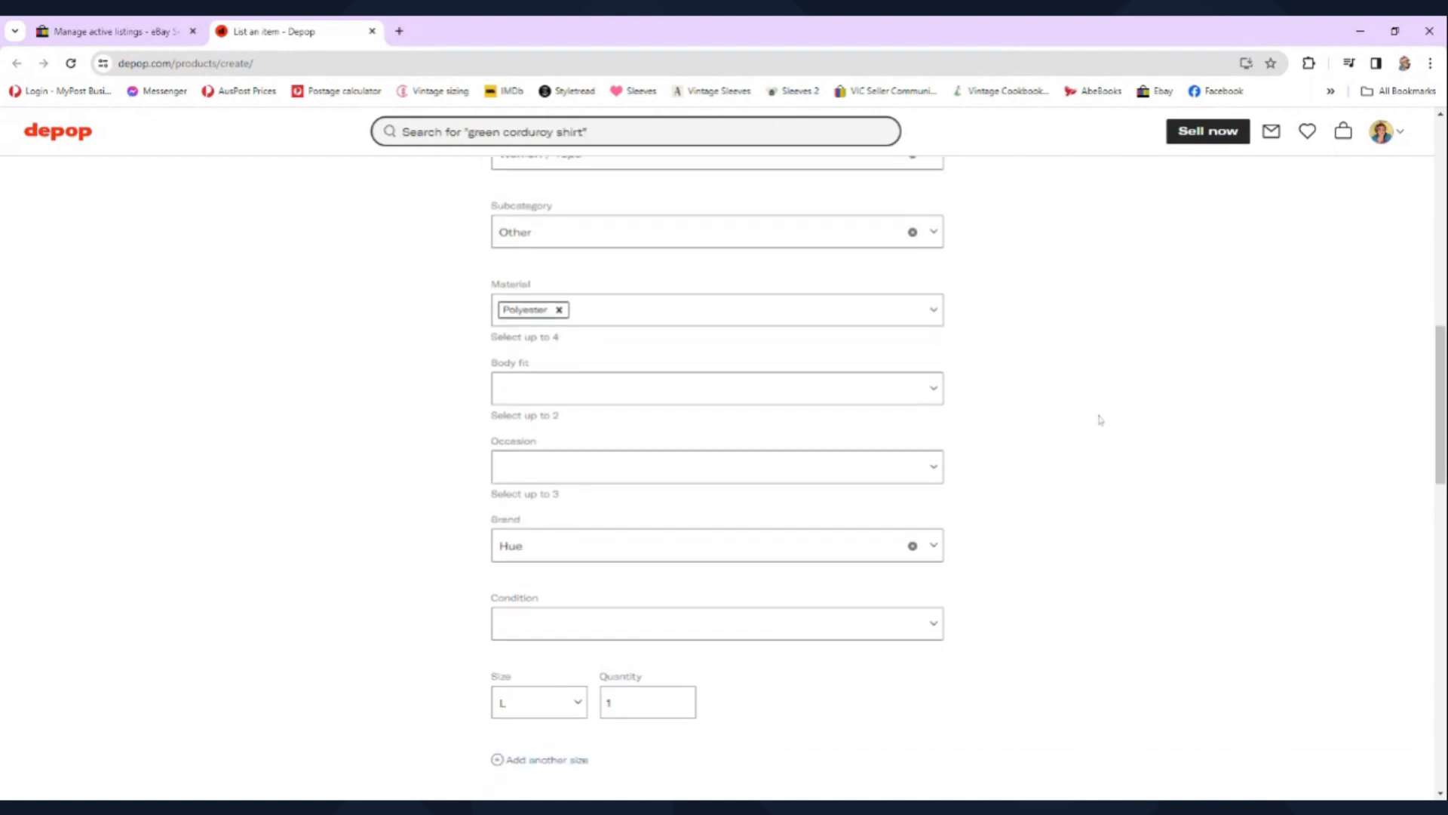
click(824, 316)
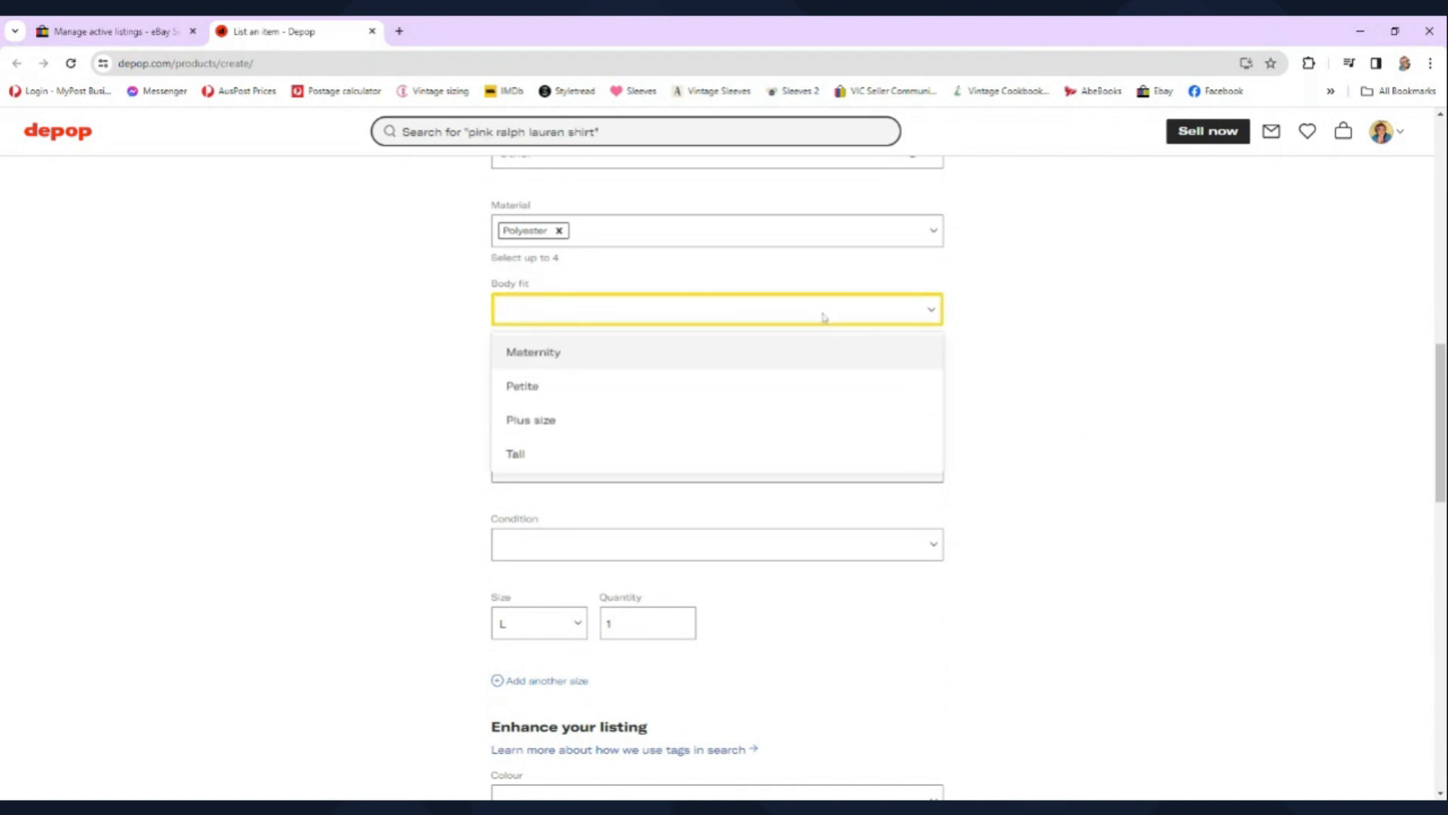
click(767, 427)
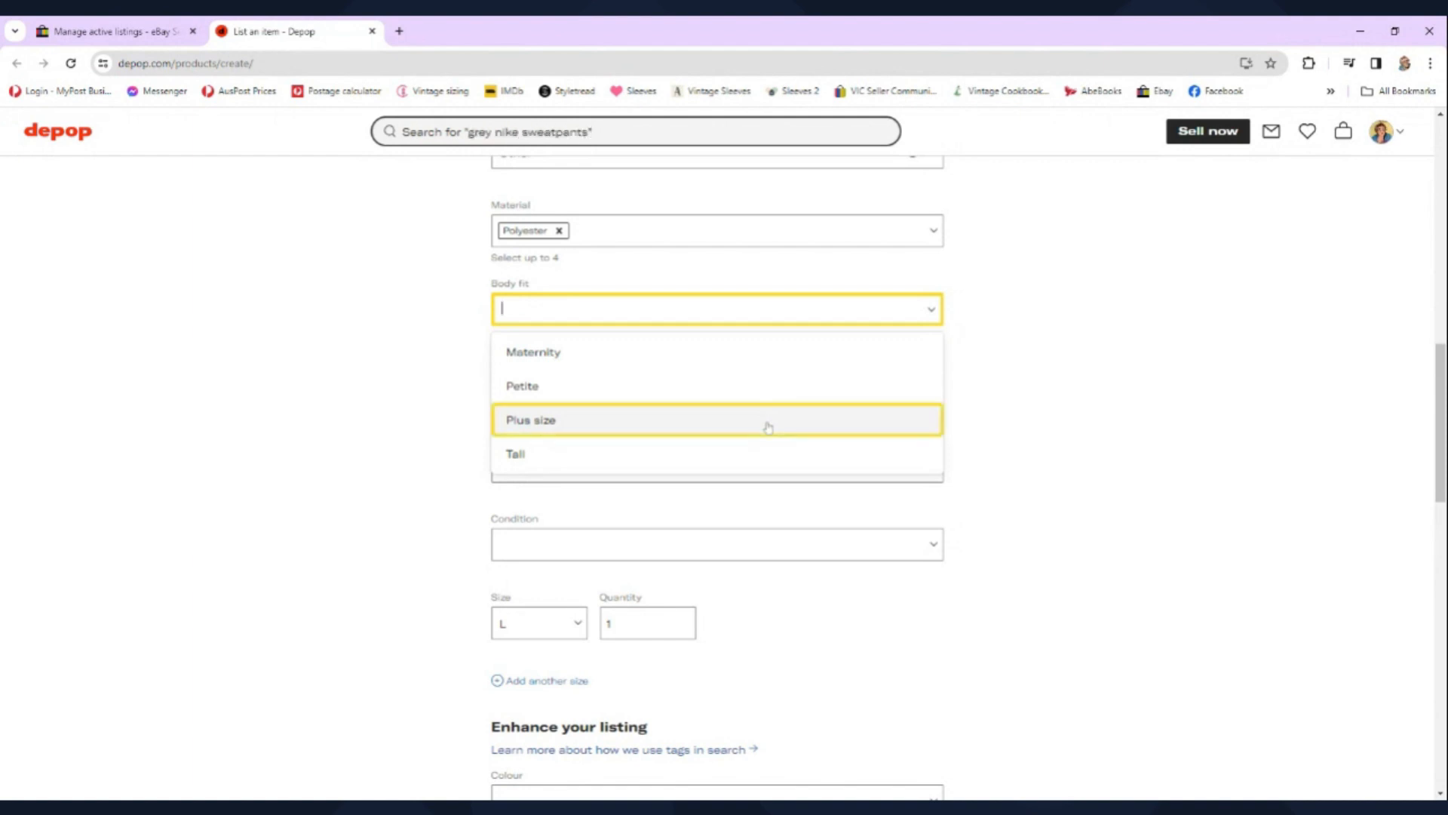
Step: Check the other Body fit options, keeping Plus size
scroll(1029, 382, down, 2)
scroll(1028, 381, up, 2)
click(860, 316)
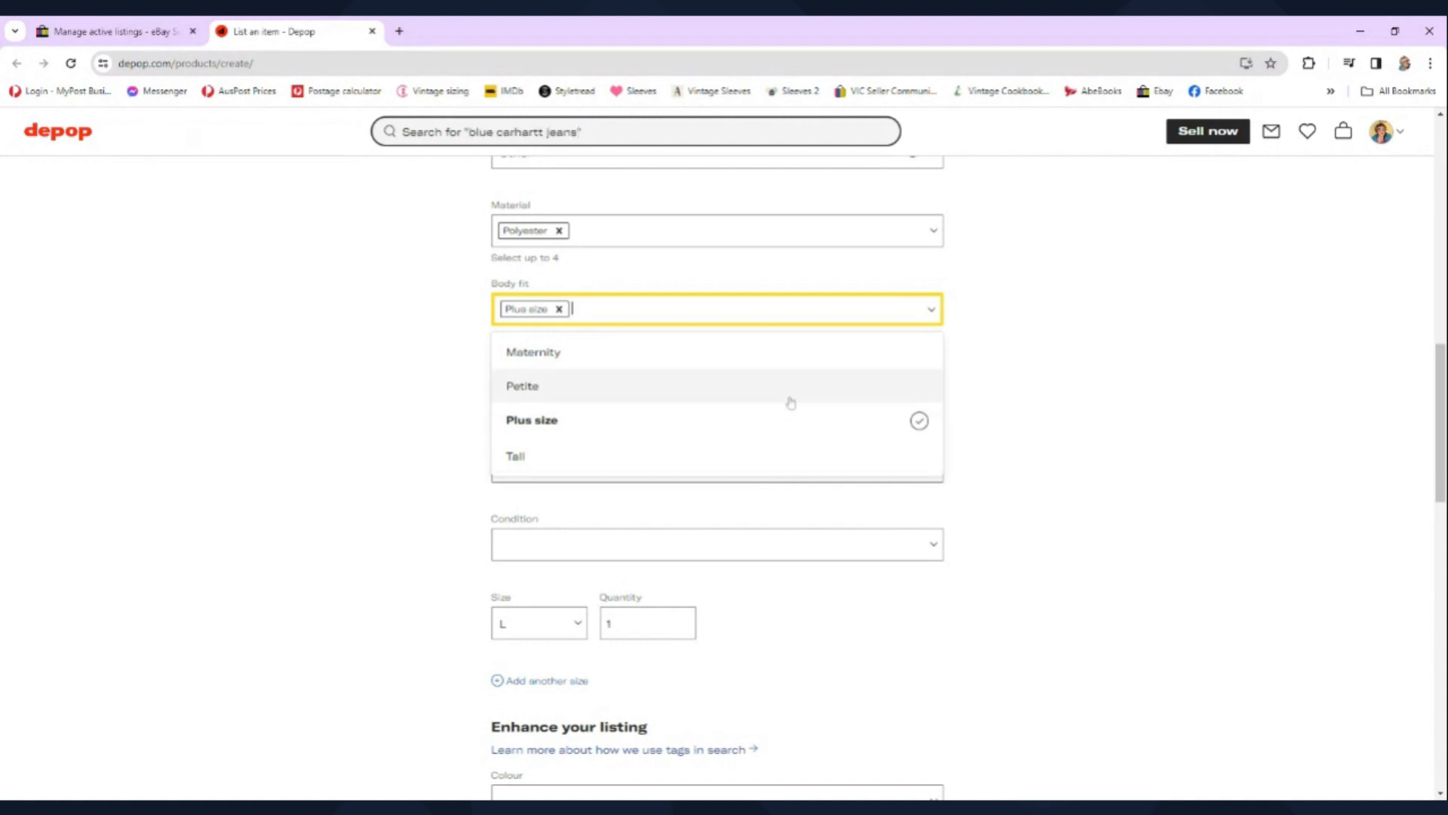
click(1118, 347)
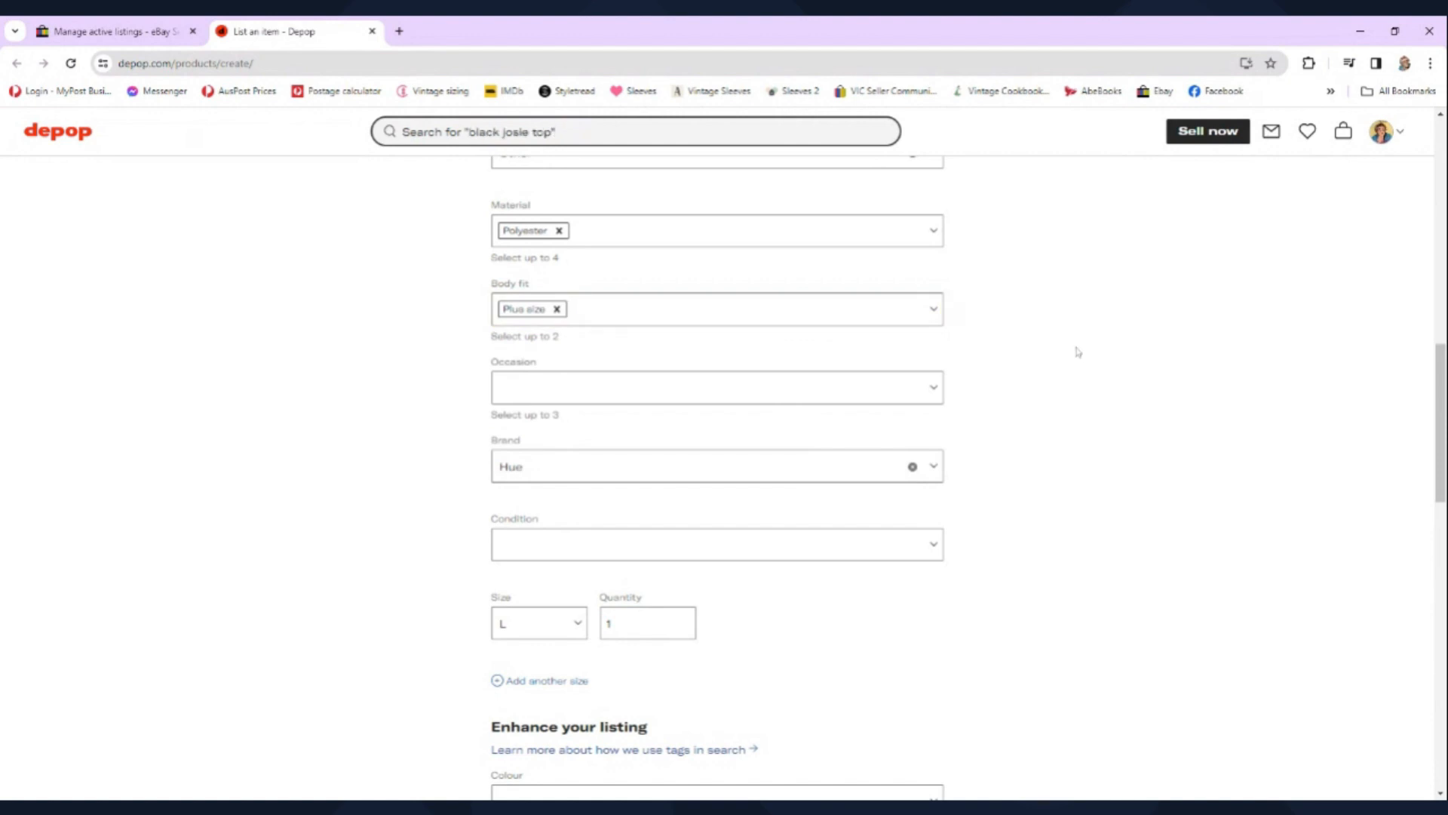
Step: Tag the item's occasion as Festival, Going out and Party
scroll(990, 396, down, 1)
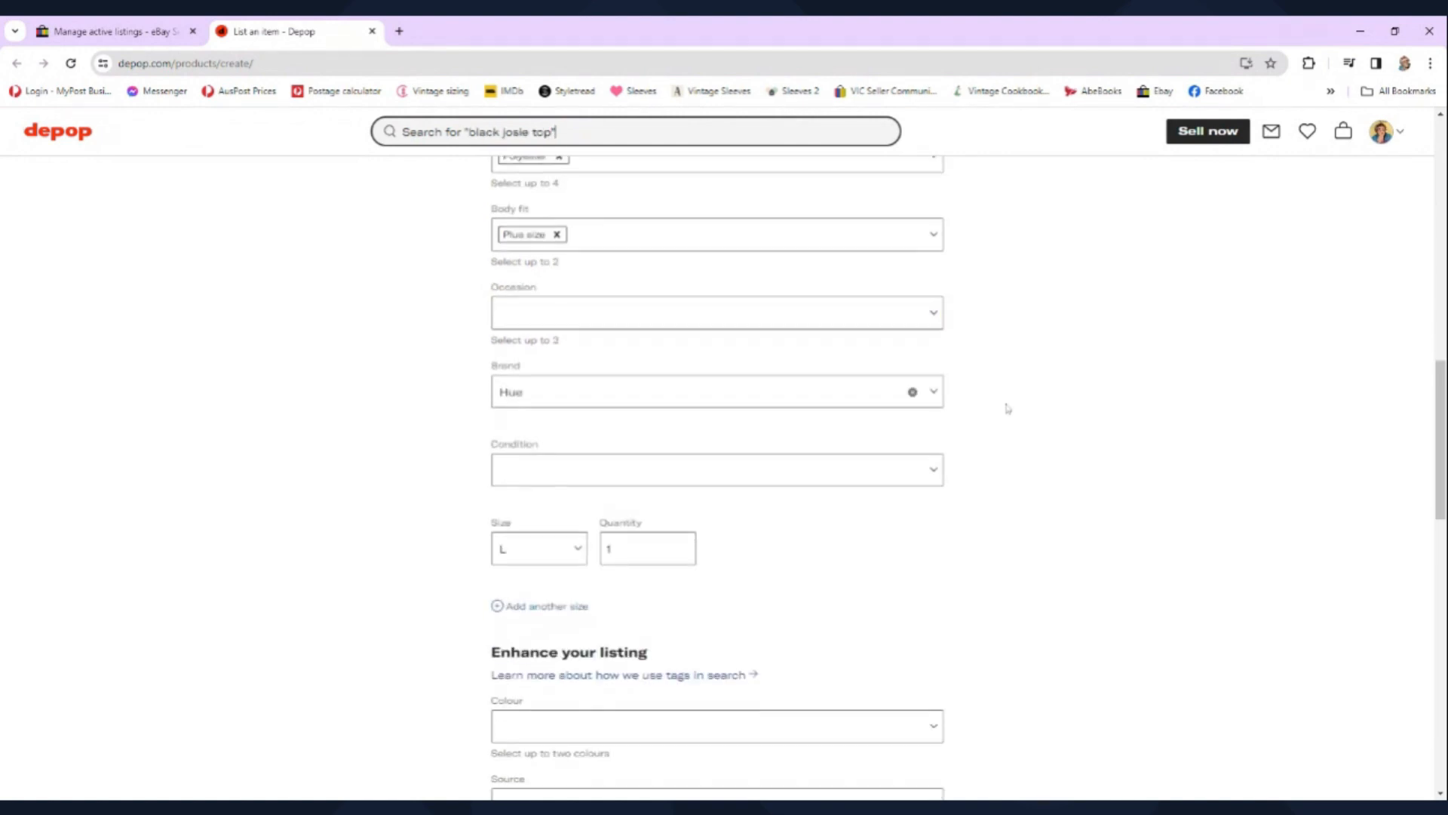
click(868, 317)
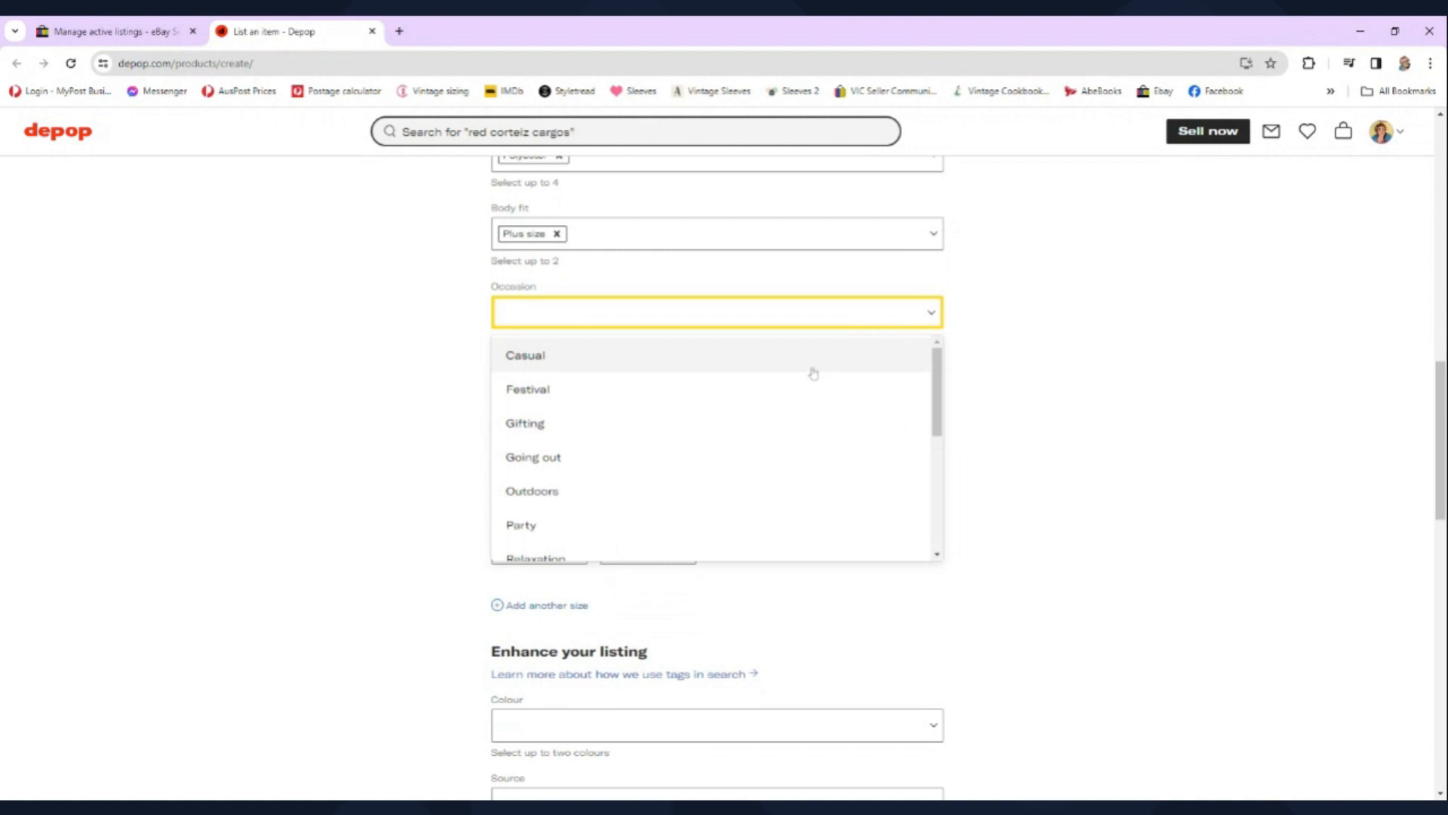
click(779, 390)
click(779, 323)
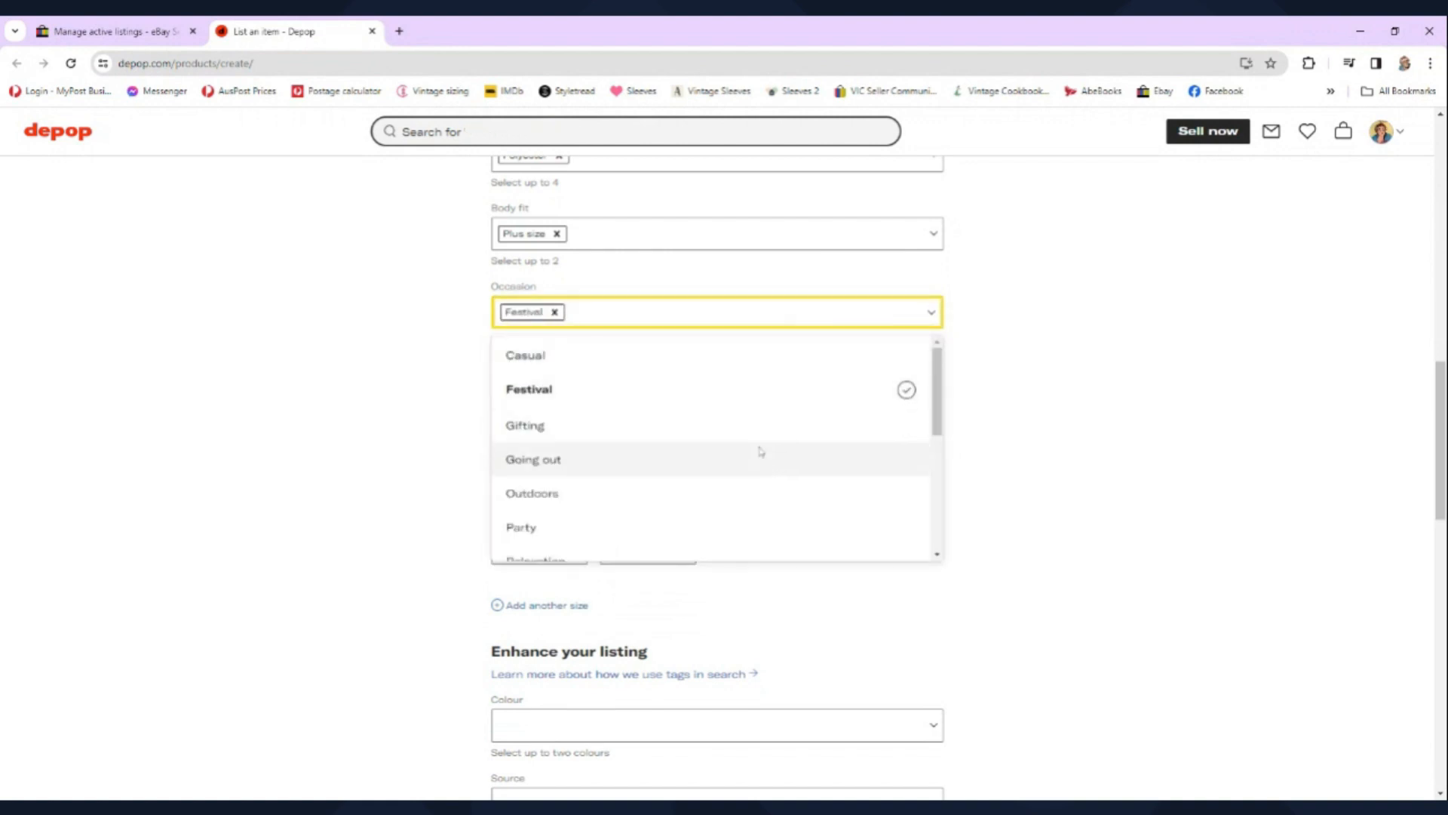
click(745, 469)
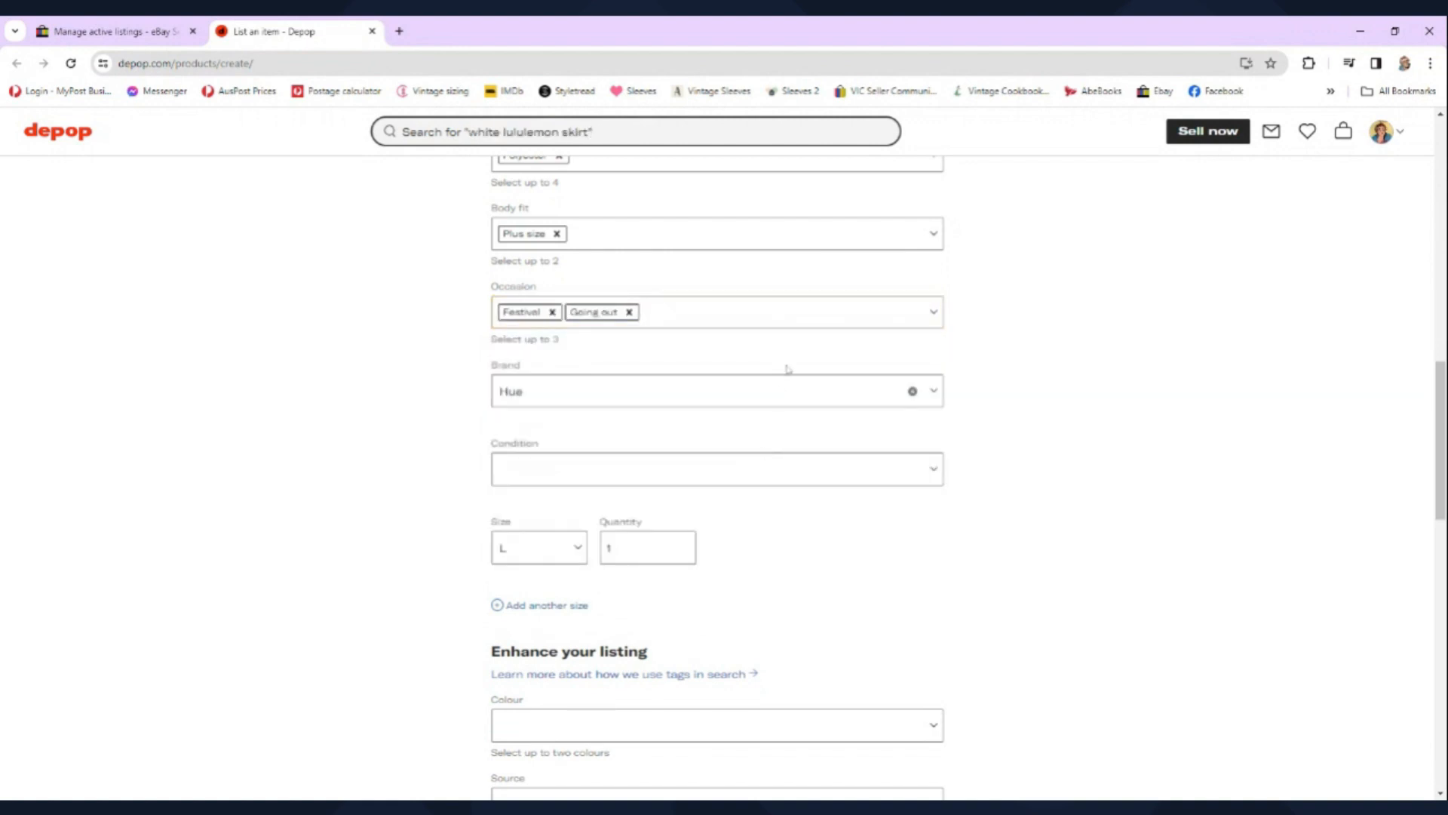
click(801, 319)
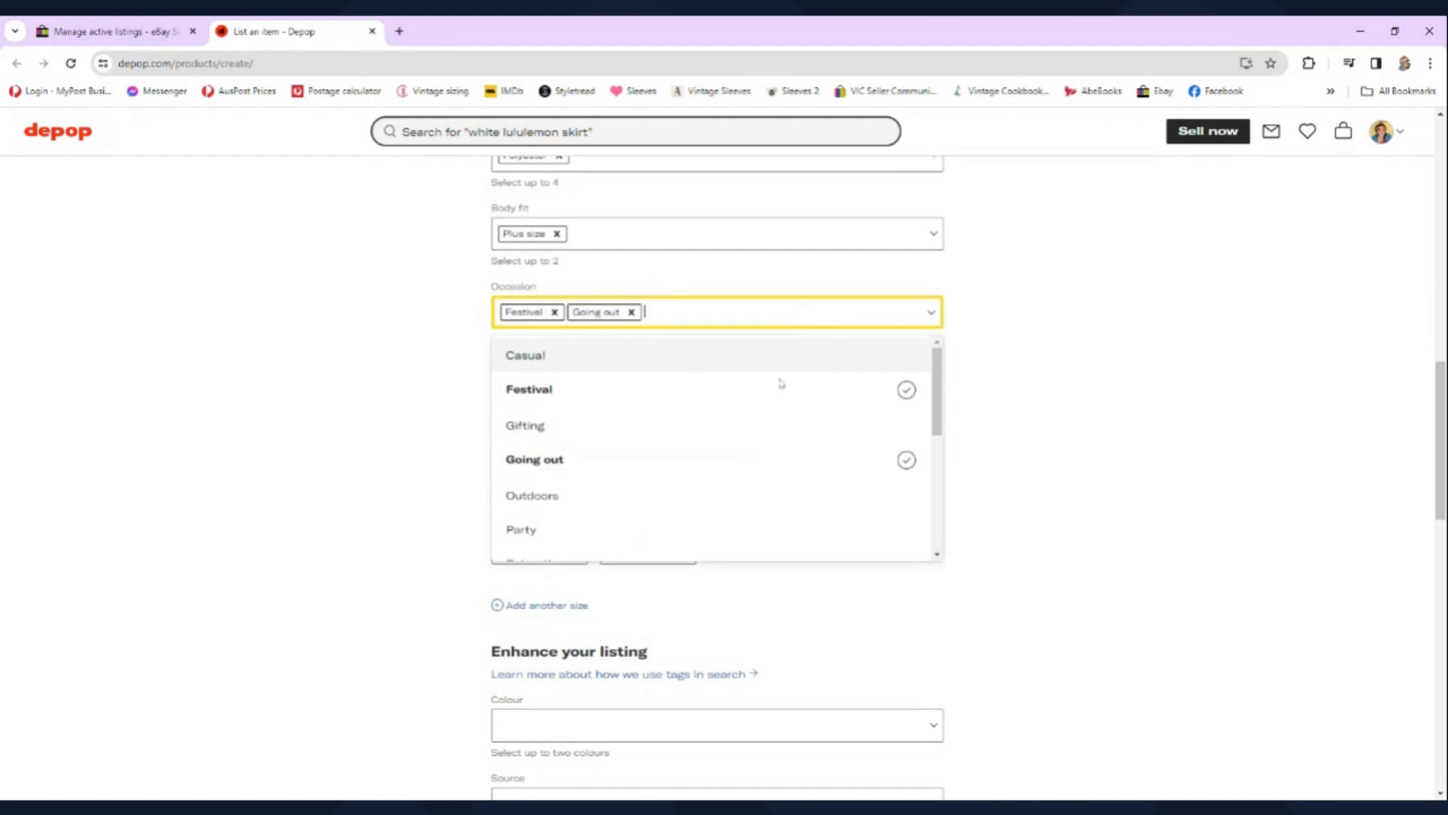
click(744, 535)
Step: Clear the wrong brand, search for Lilia and choose Other, and set the condition to Used - Excellent
scroll(1058, 389, down, 2)
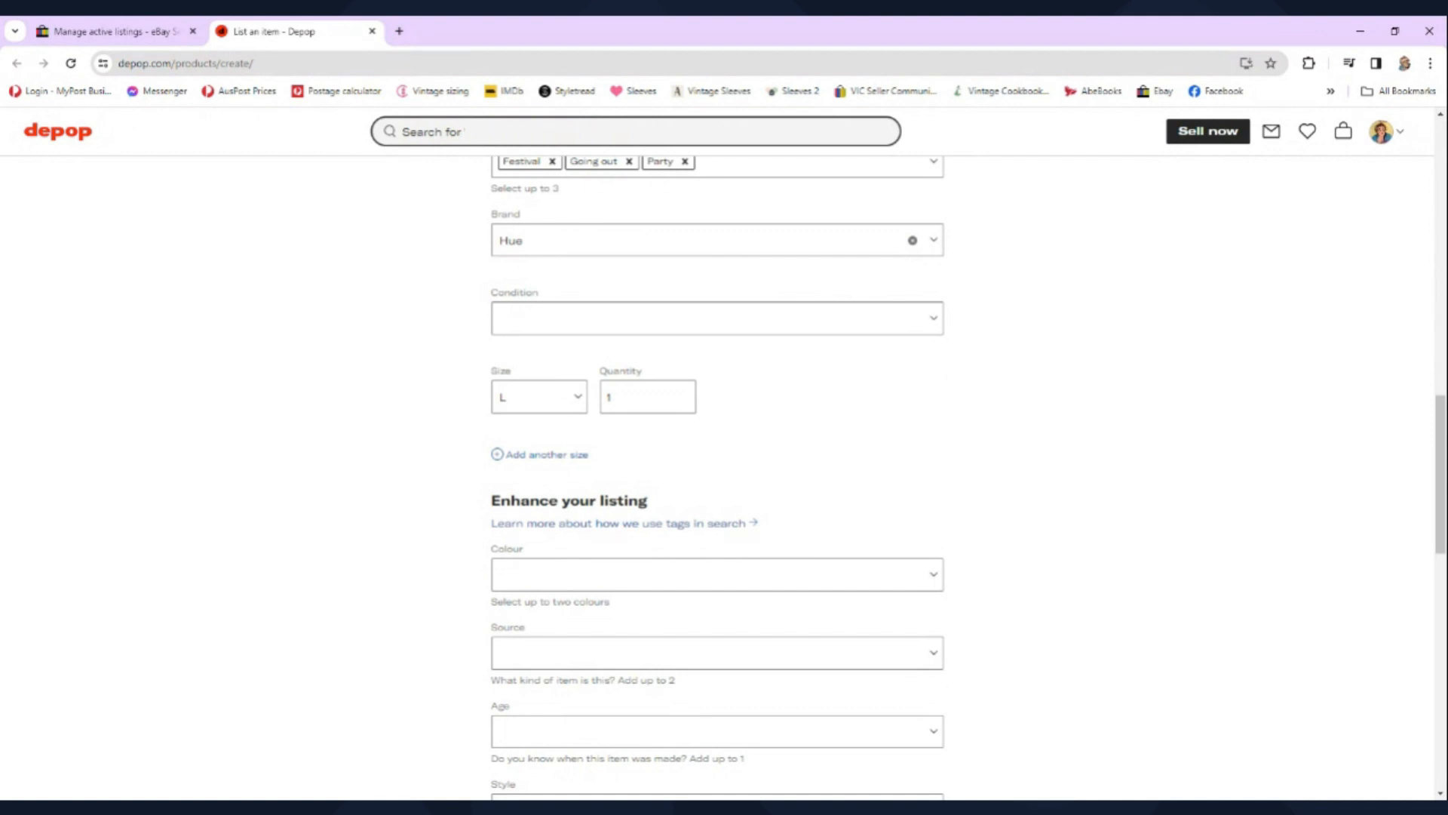
click(912, 240)
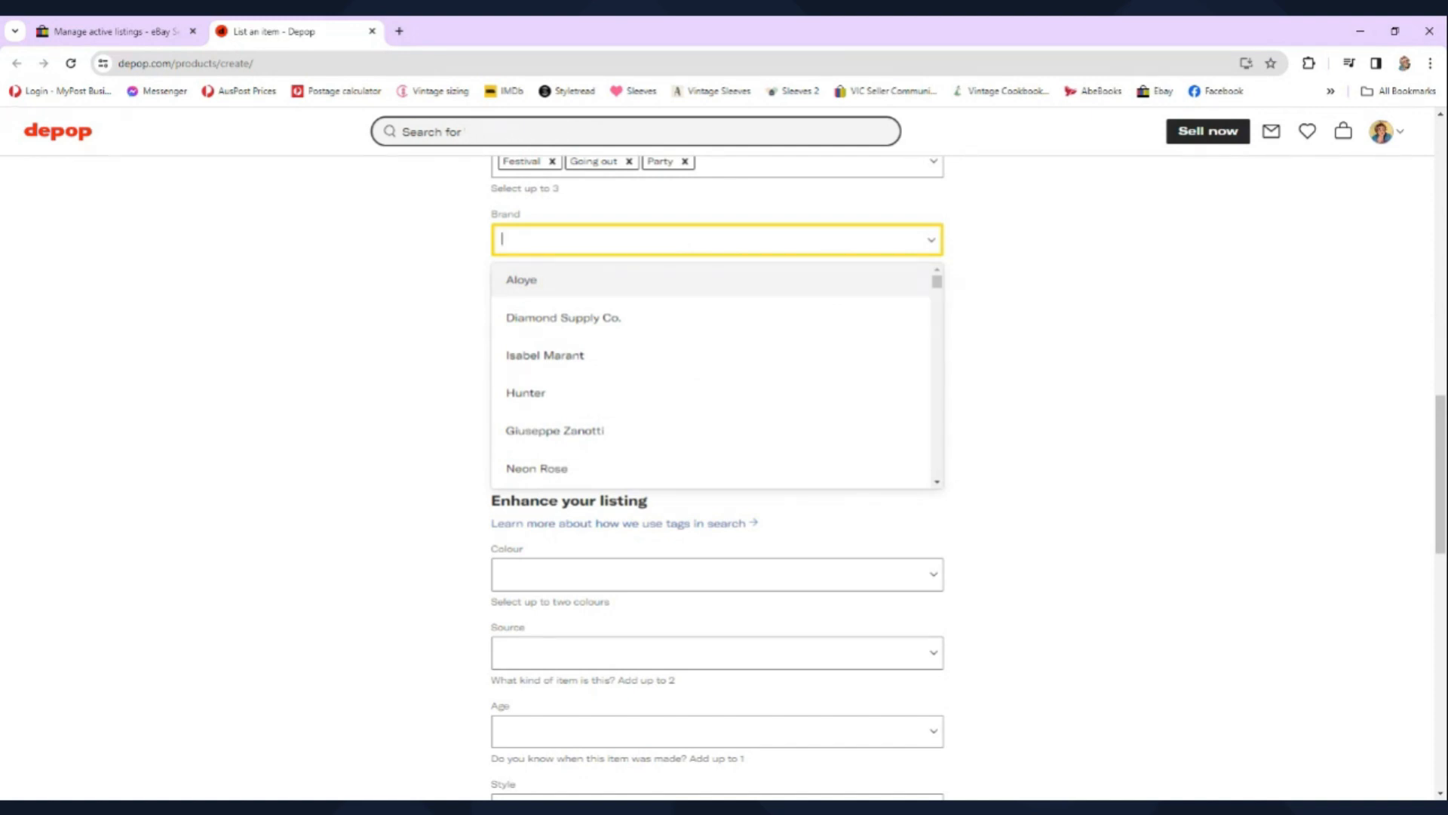
text(Lilia)
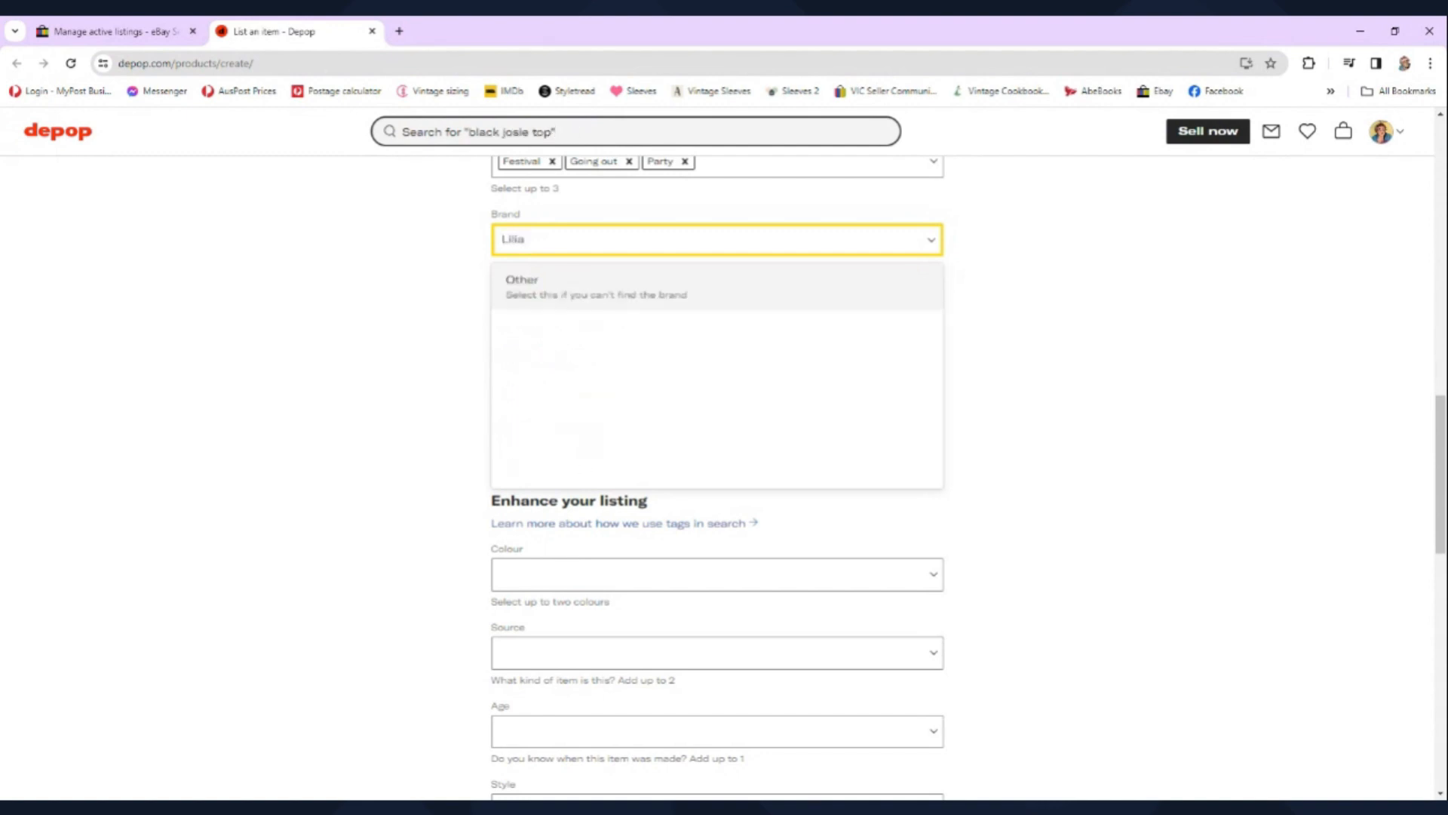
click(685, 288)
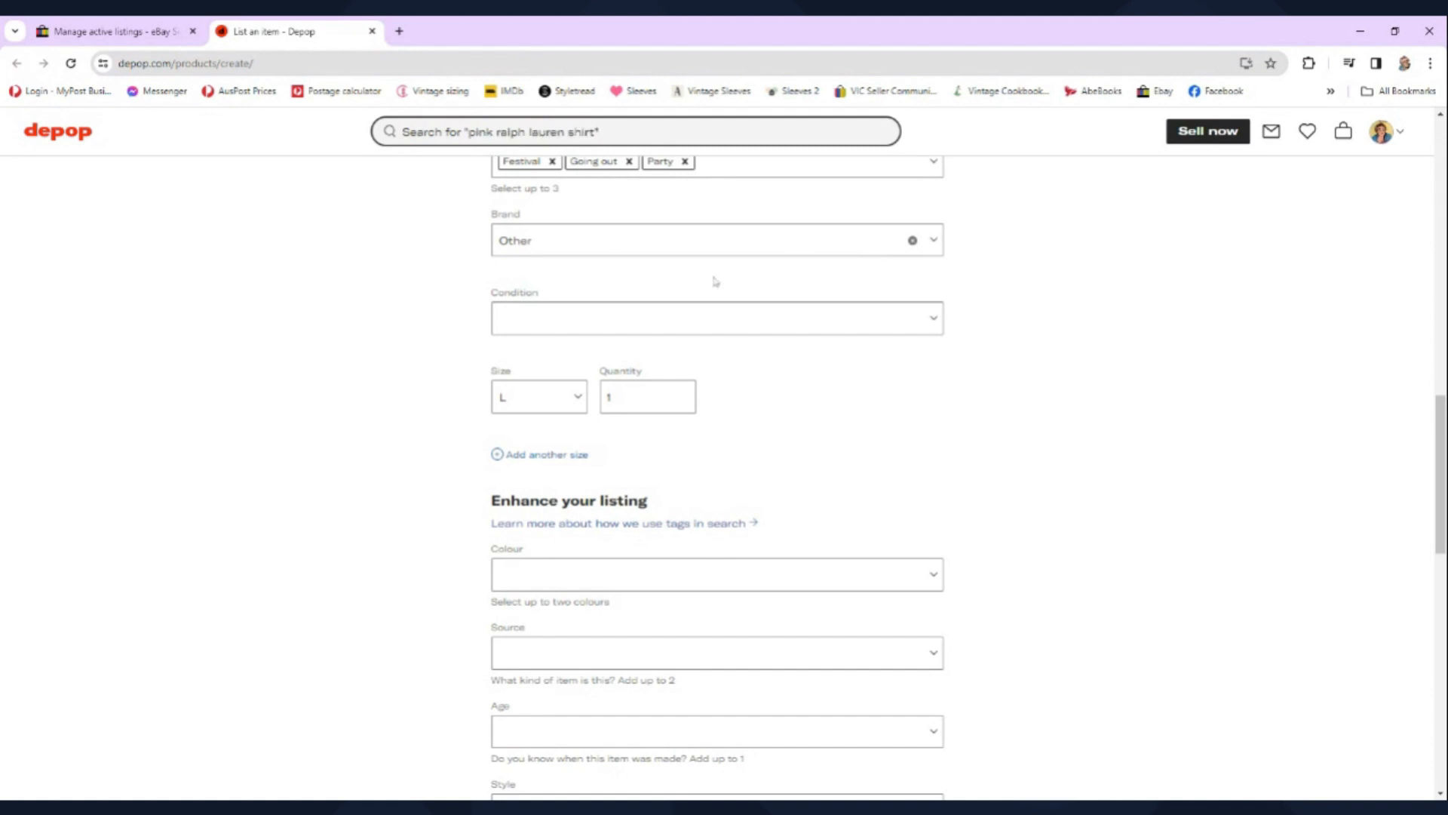
click(873, 323)
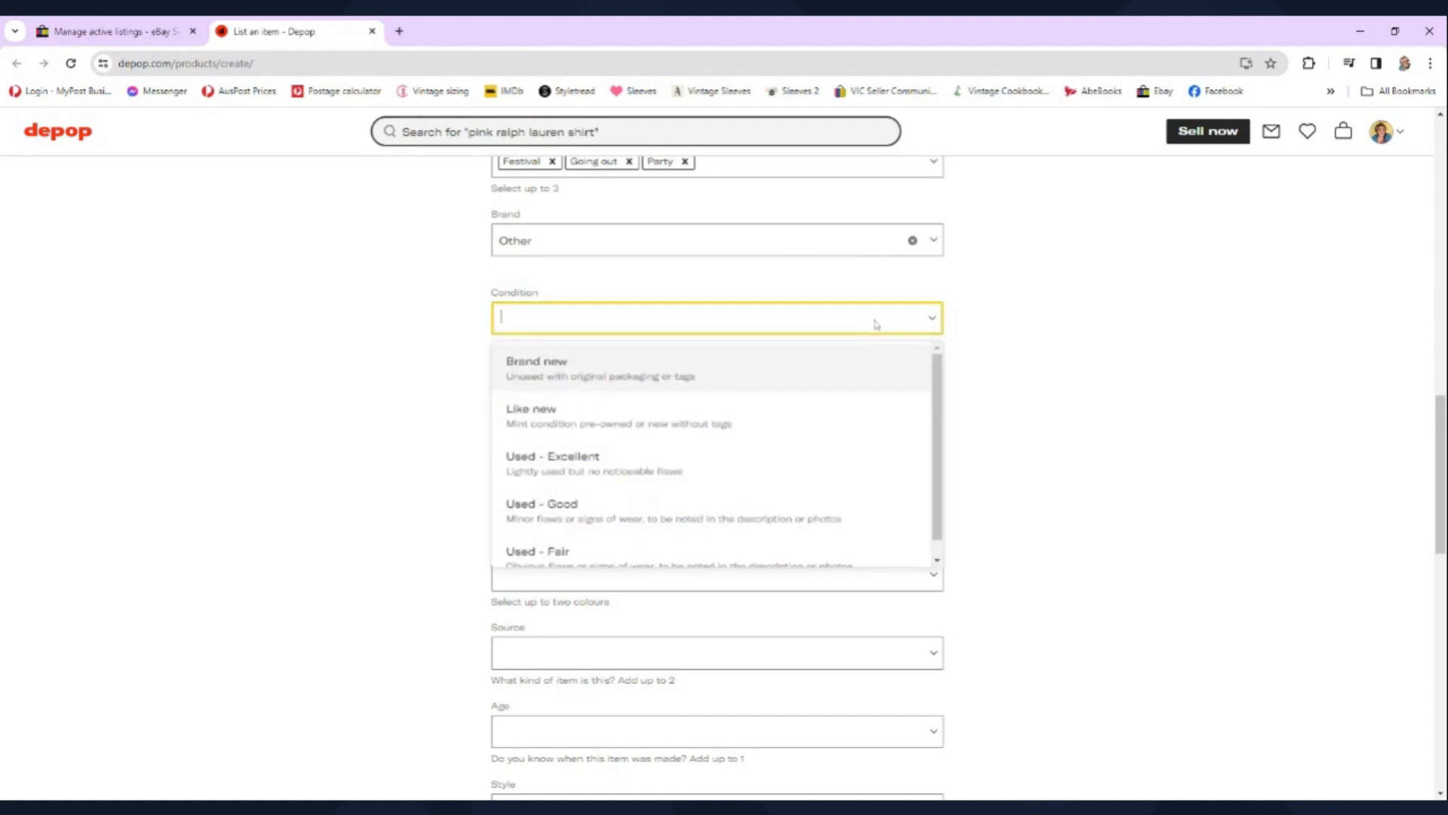
click(792, 475)
Step: Set the listing's colours to Orange and Yellow
scroll(1154, 383, down, 2)
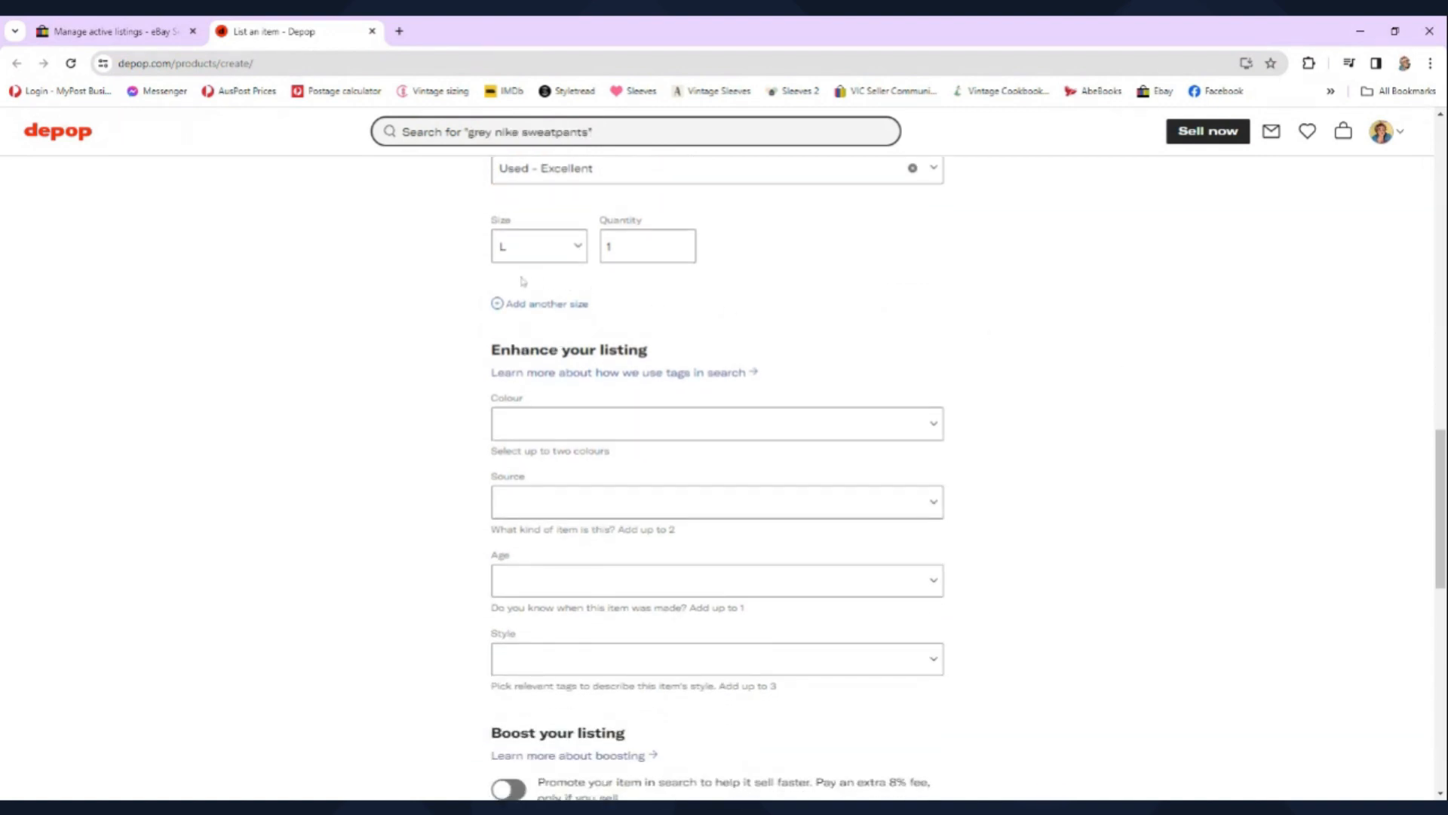
scroll(1010, 324, down, 1)
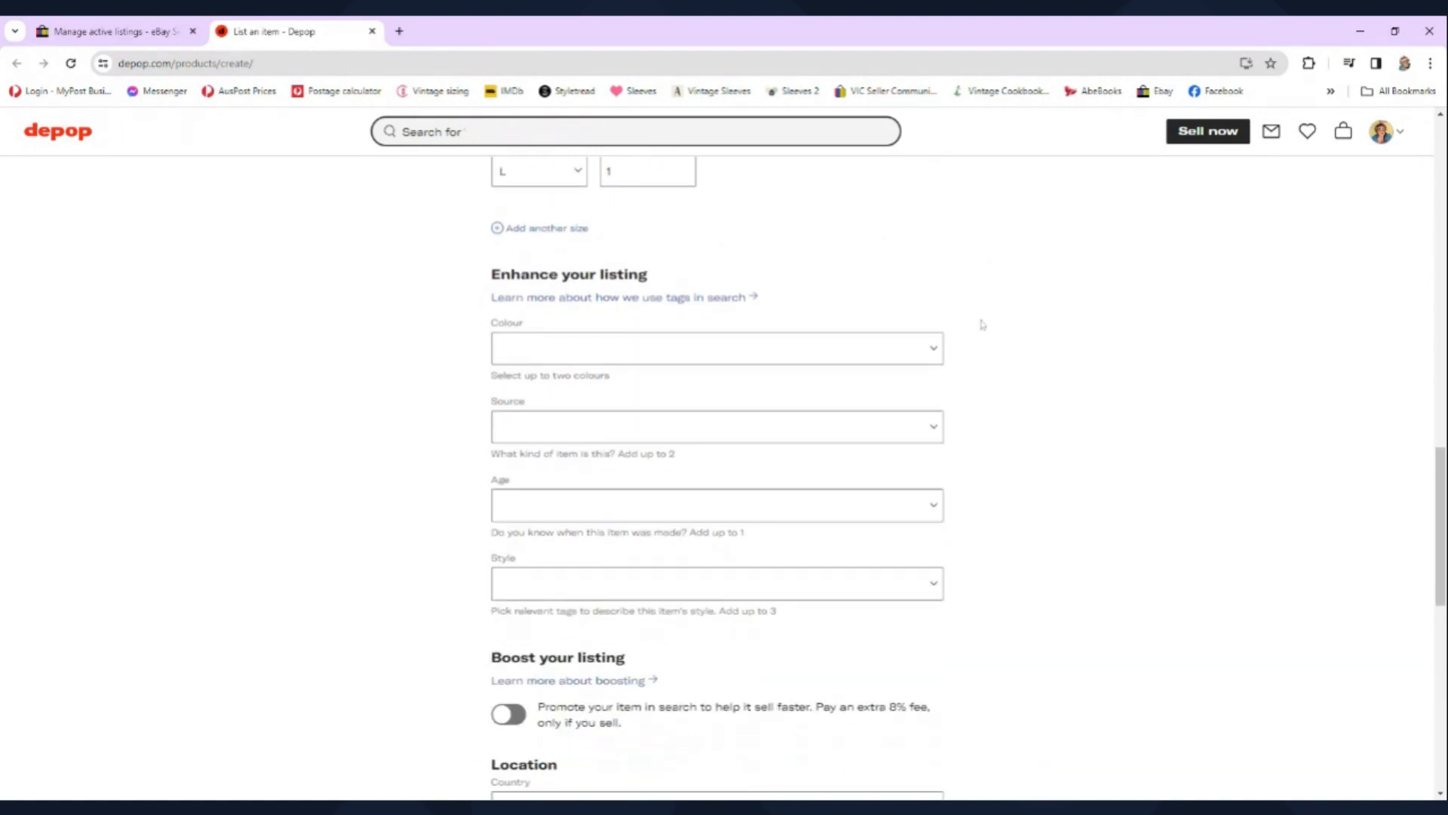
scroll(1028, 360, down, 1)
click(857, 279)
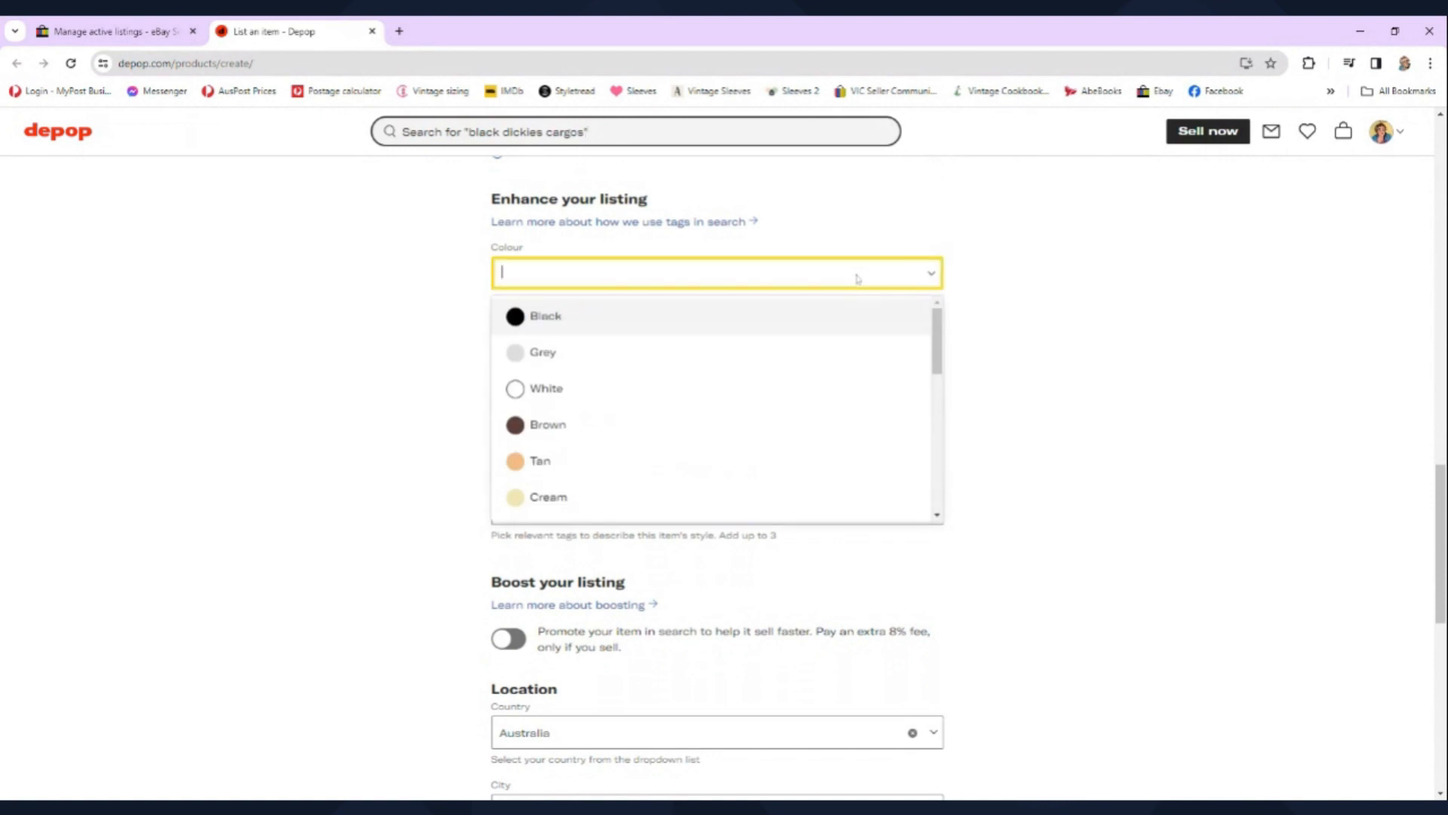
scroll(821, 372, down, 2)
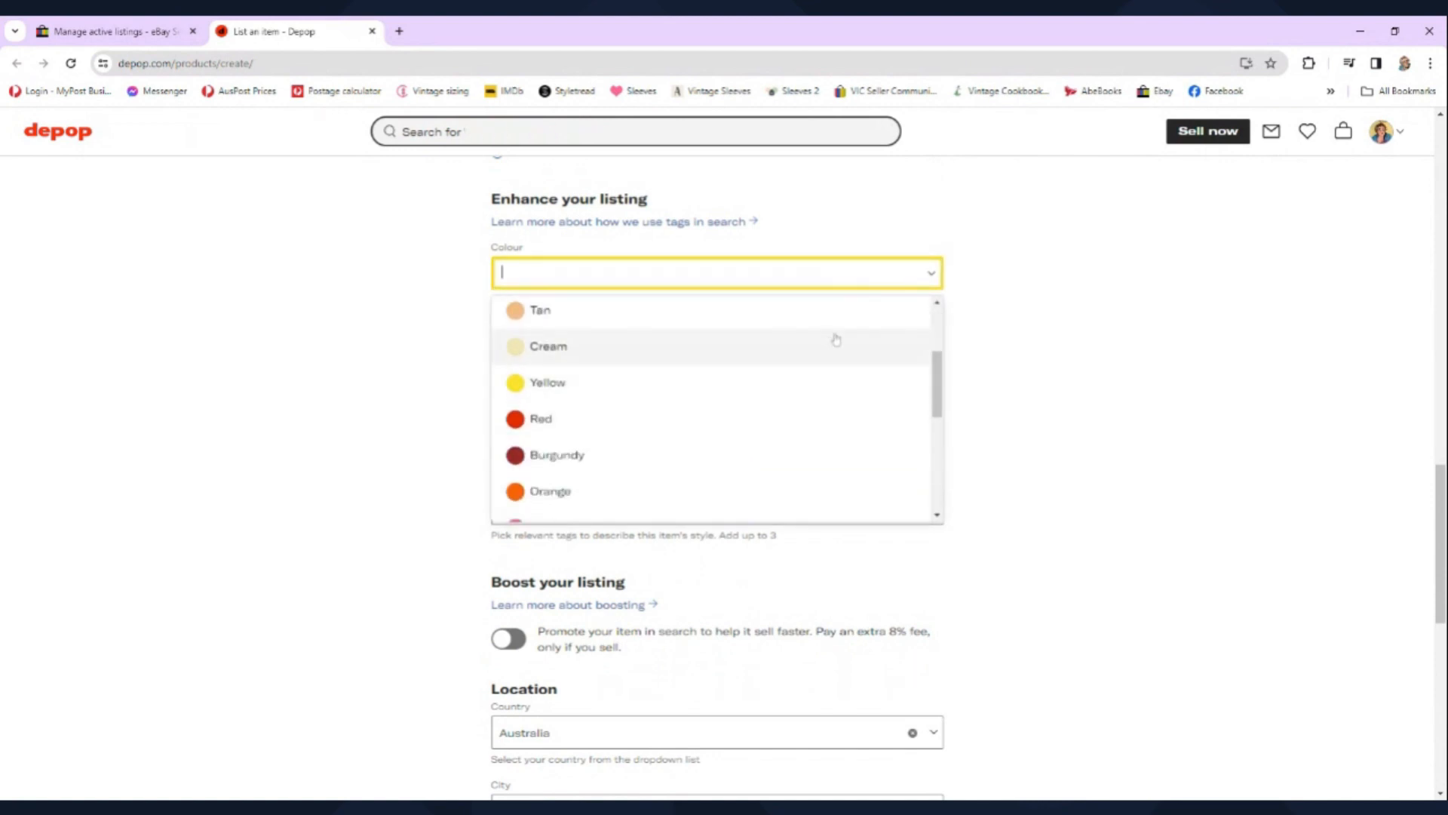
click(1048, 296)
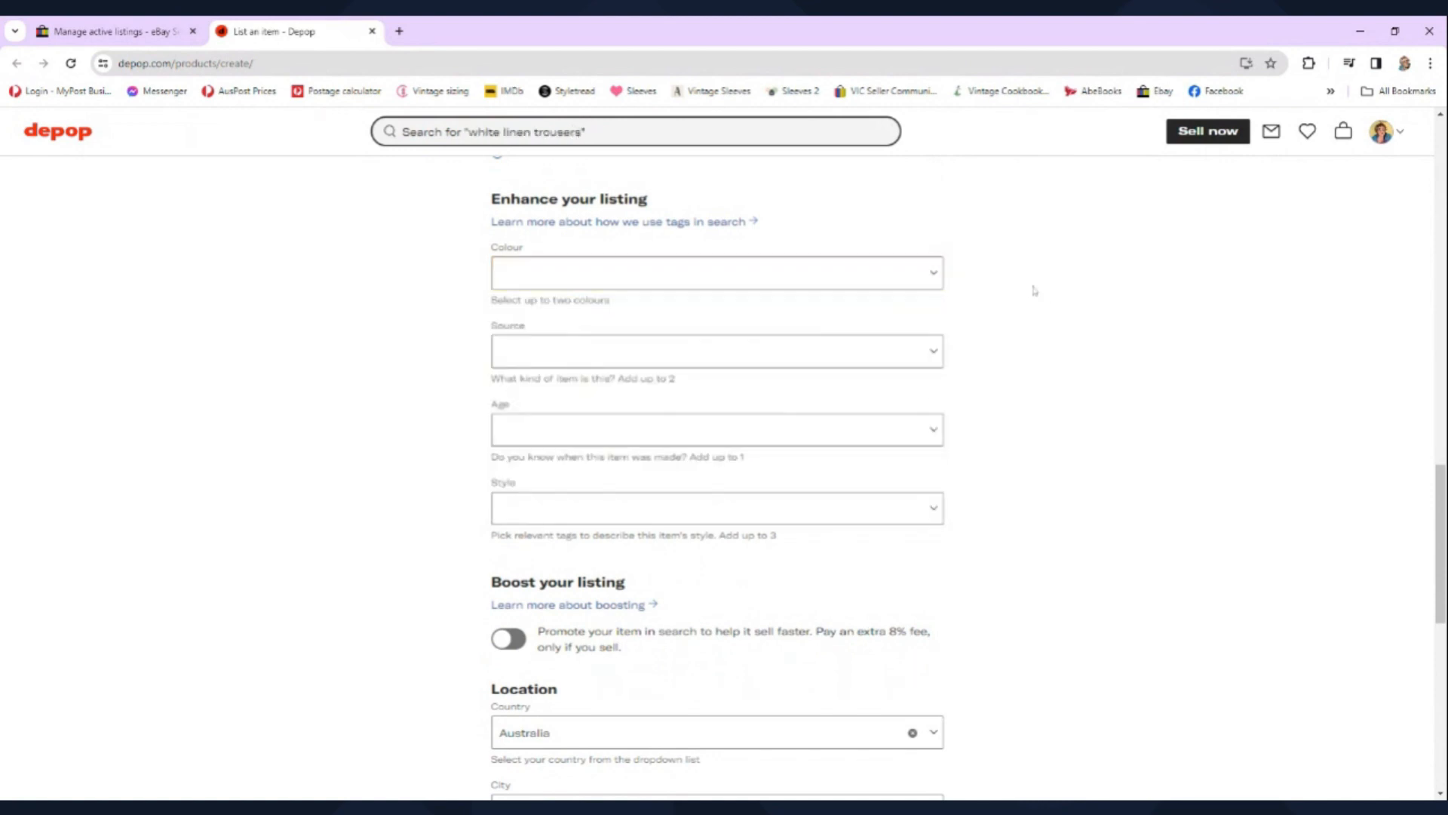
click(864, 279)
scroll(818, 377, down, 3)
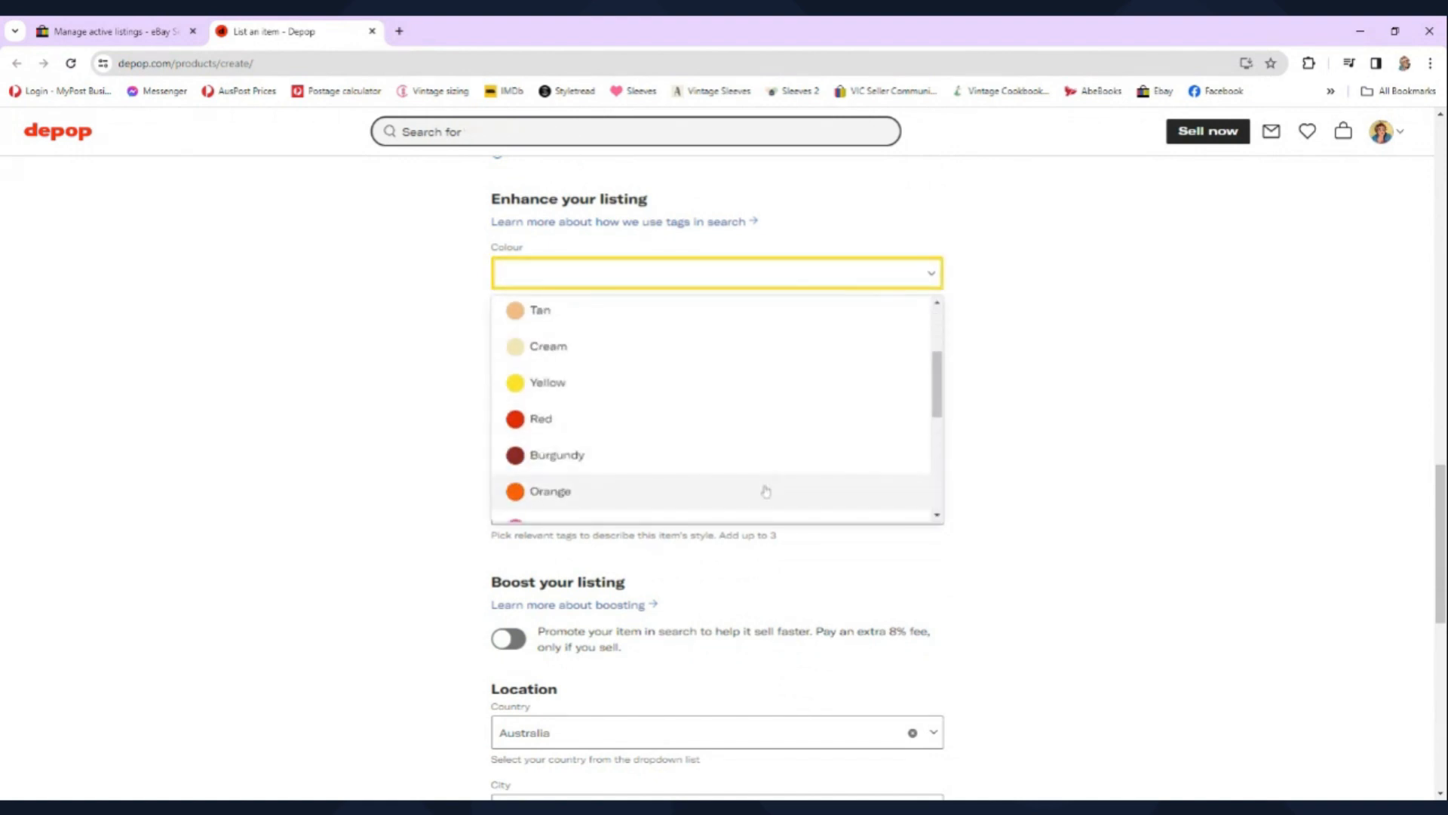
click(765, 491)
click(823, 276)
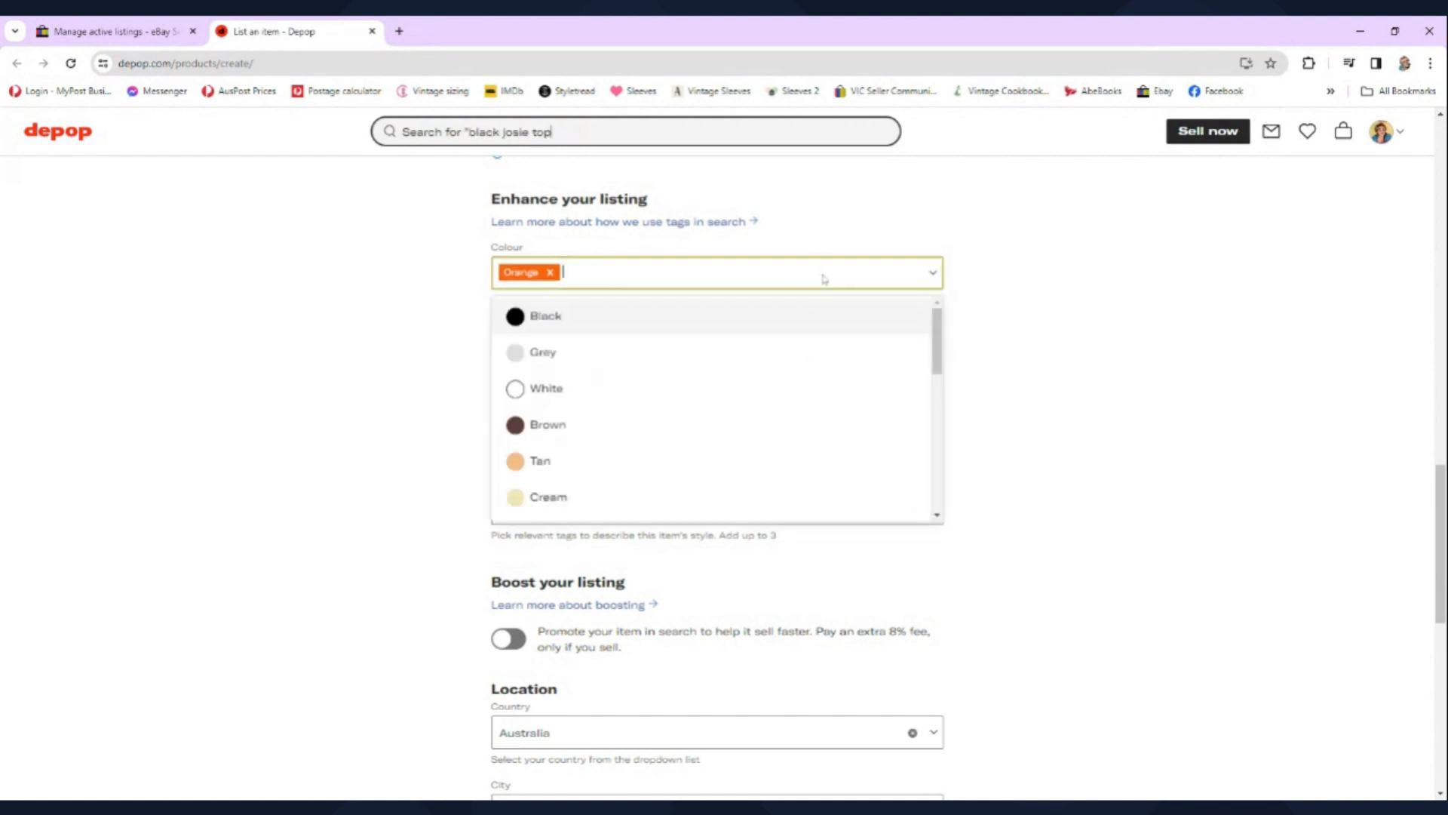
scroll(774, 444, down, 2)
click(766, 456)
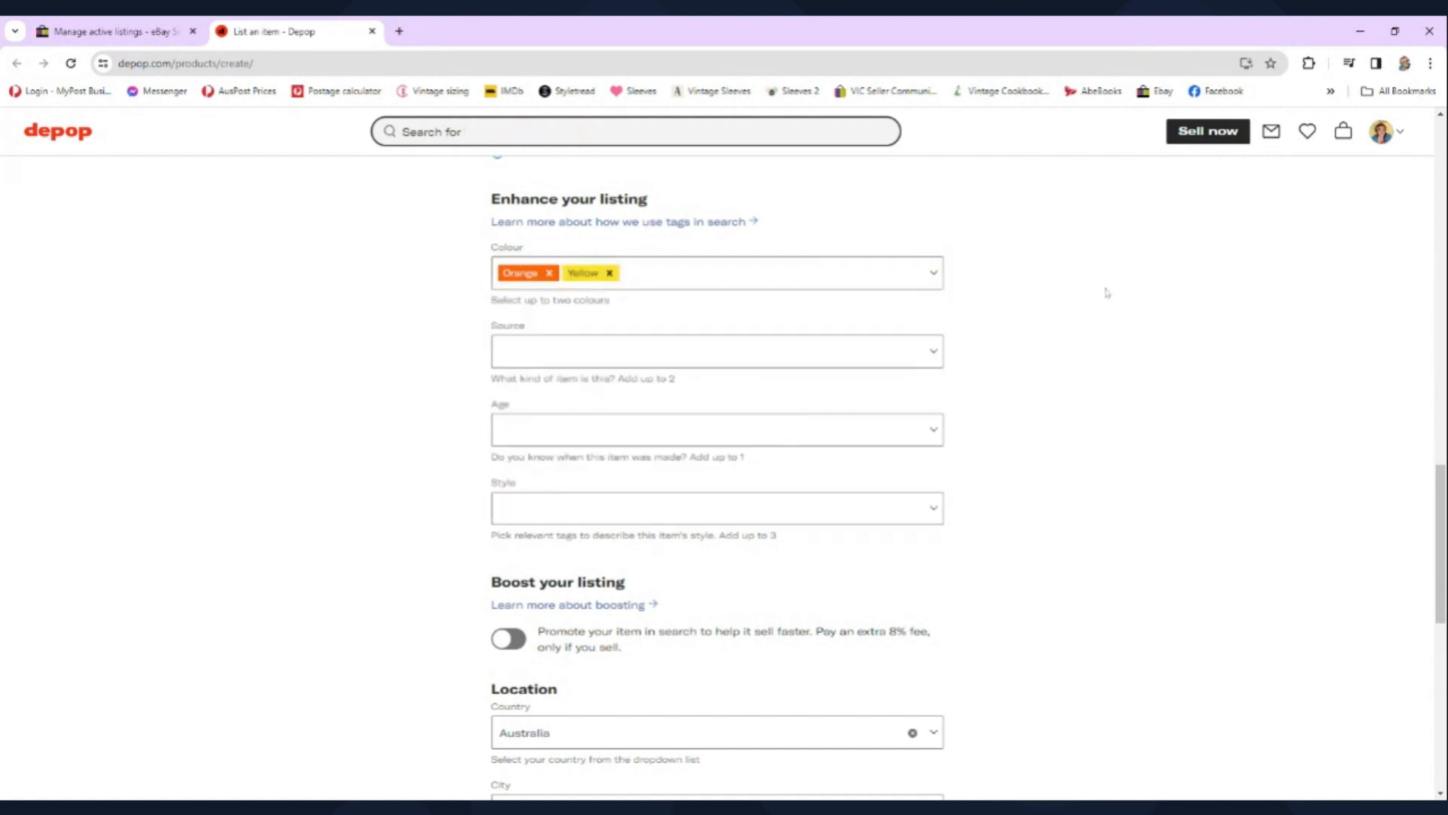
Step: Set the item's source to Preloved and its age to Modern
scroll(1064, 306, down, 1)
click(827, 284)
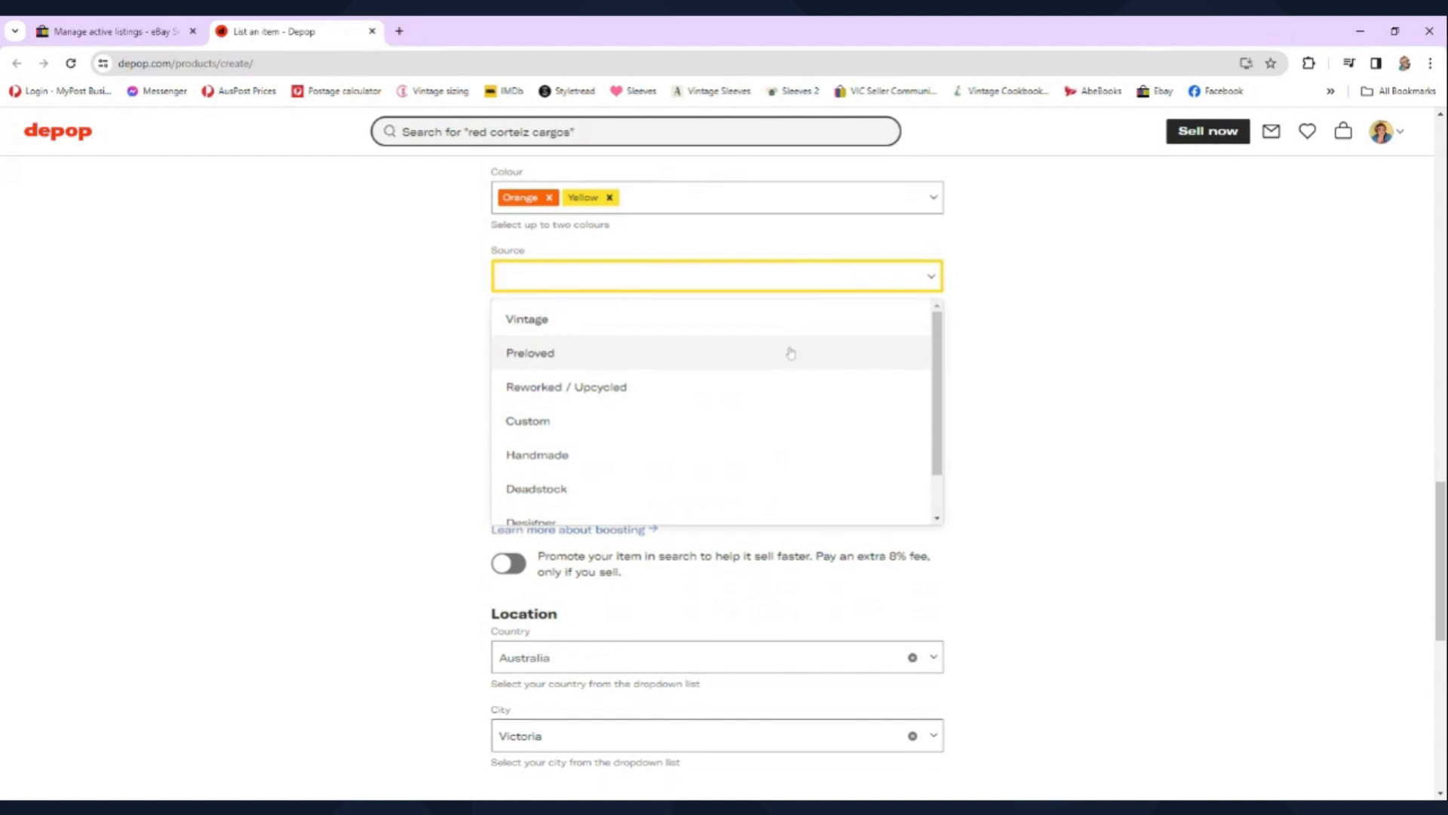
click(791, 353)
scroll(1100, 382, down, 1)
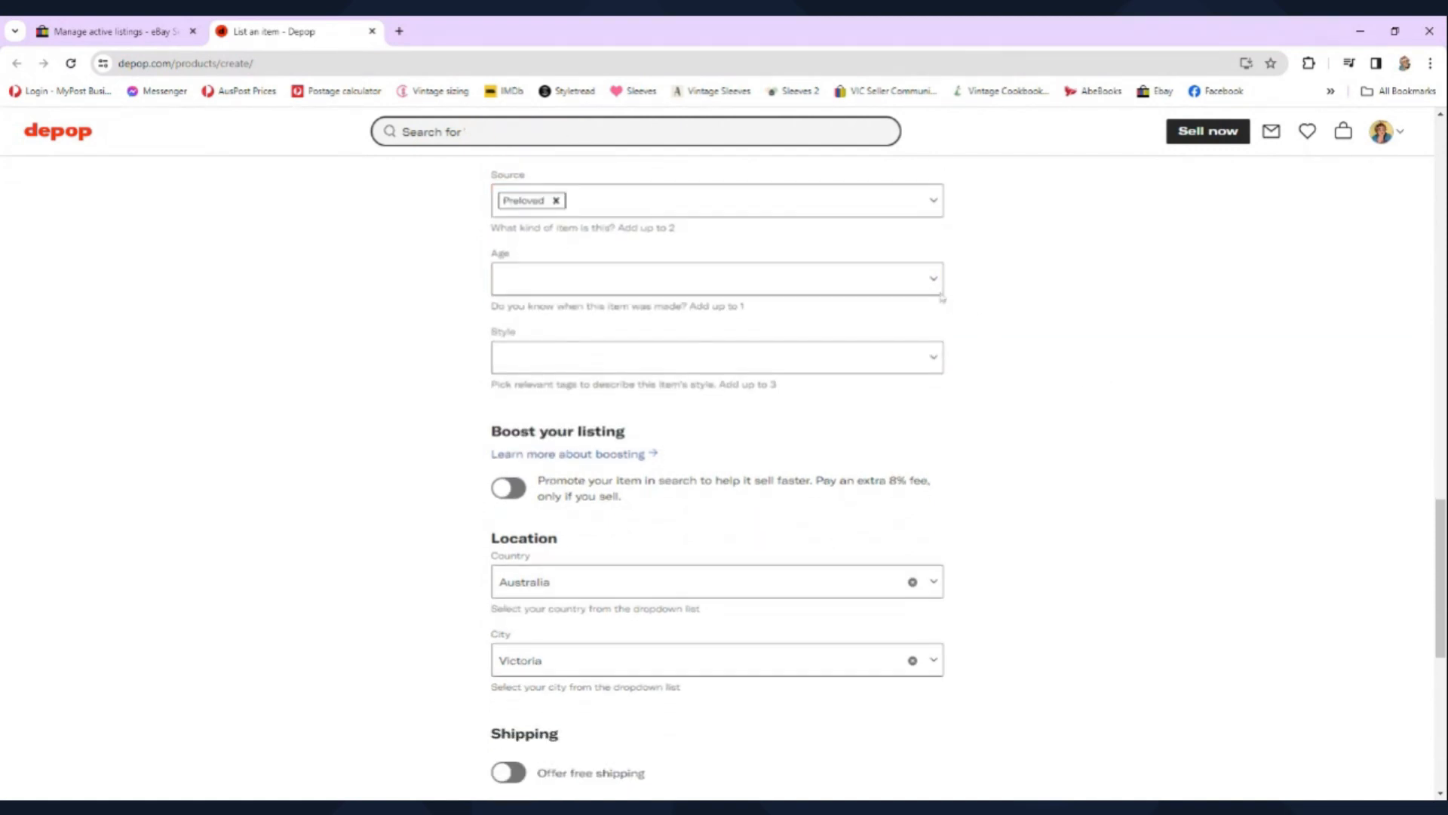
click(854, 279)
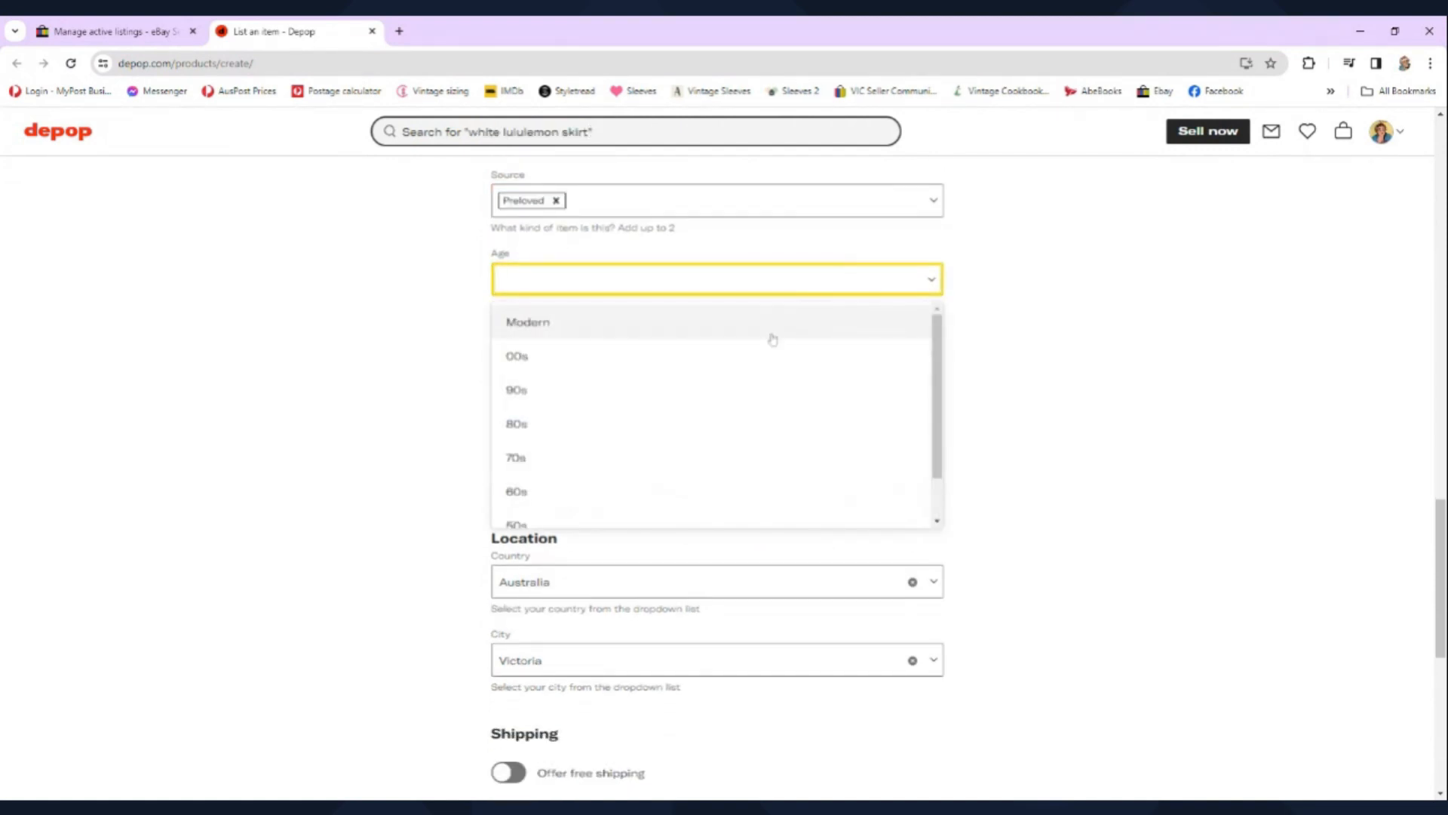
click(773, 336)
Step: Tag the item's style as Boho and Glam
scroll(1060, 366, down, 2)
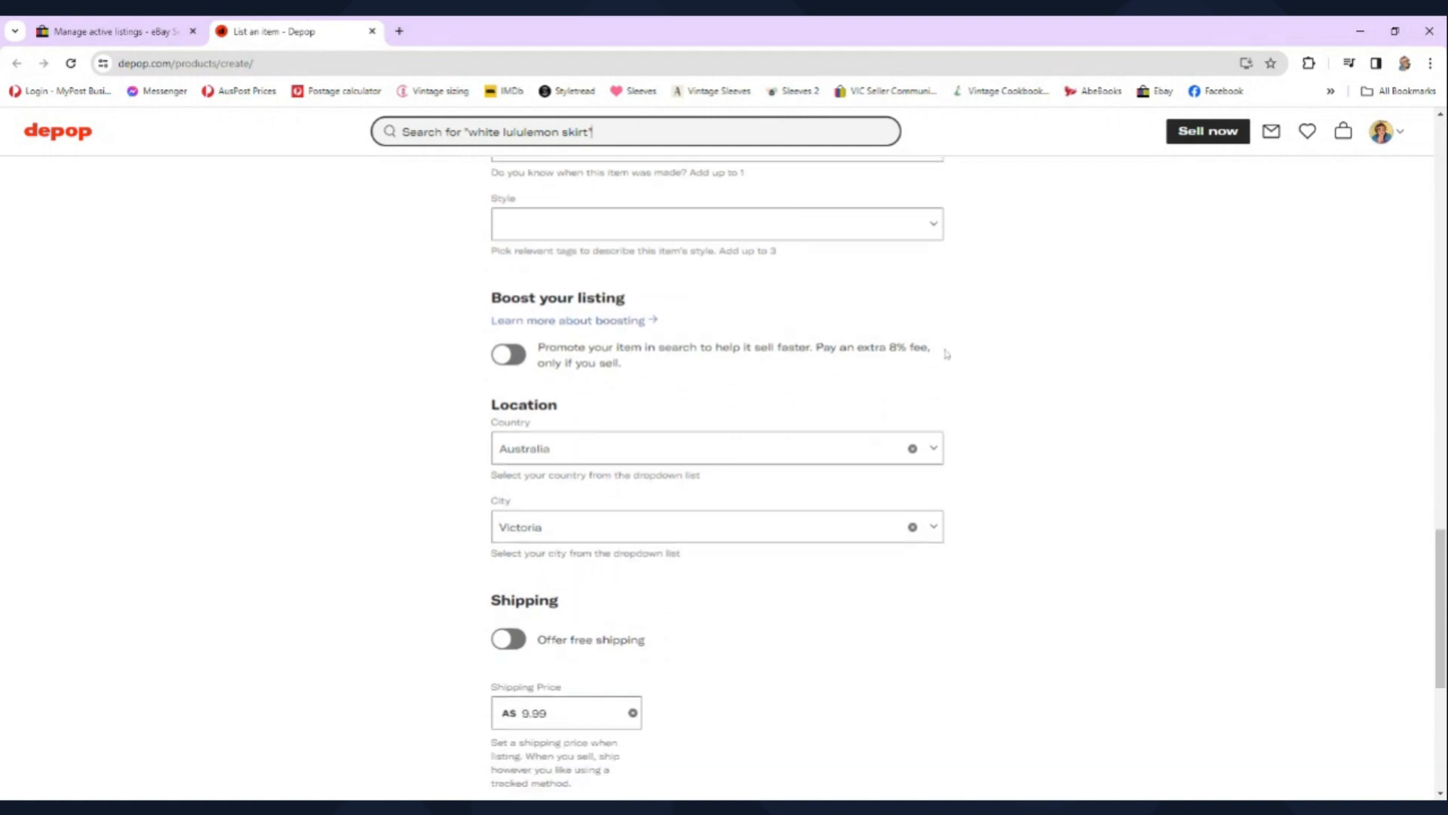
click(853, 217)
click(695, 420)
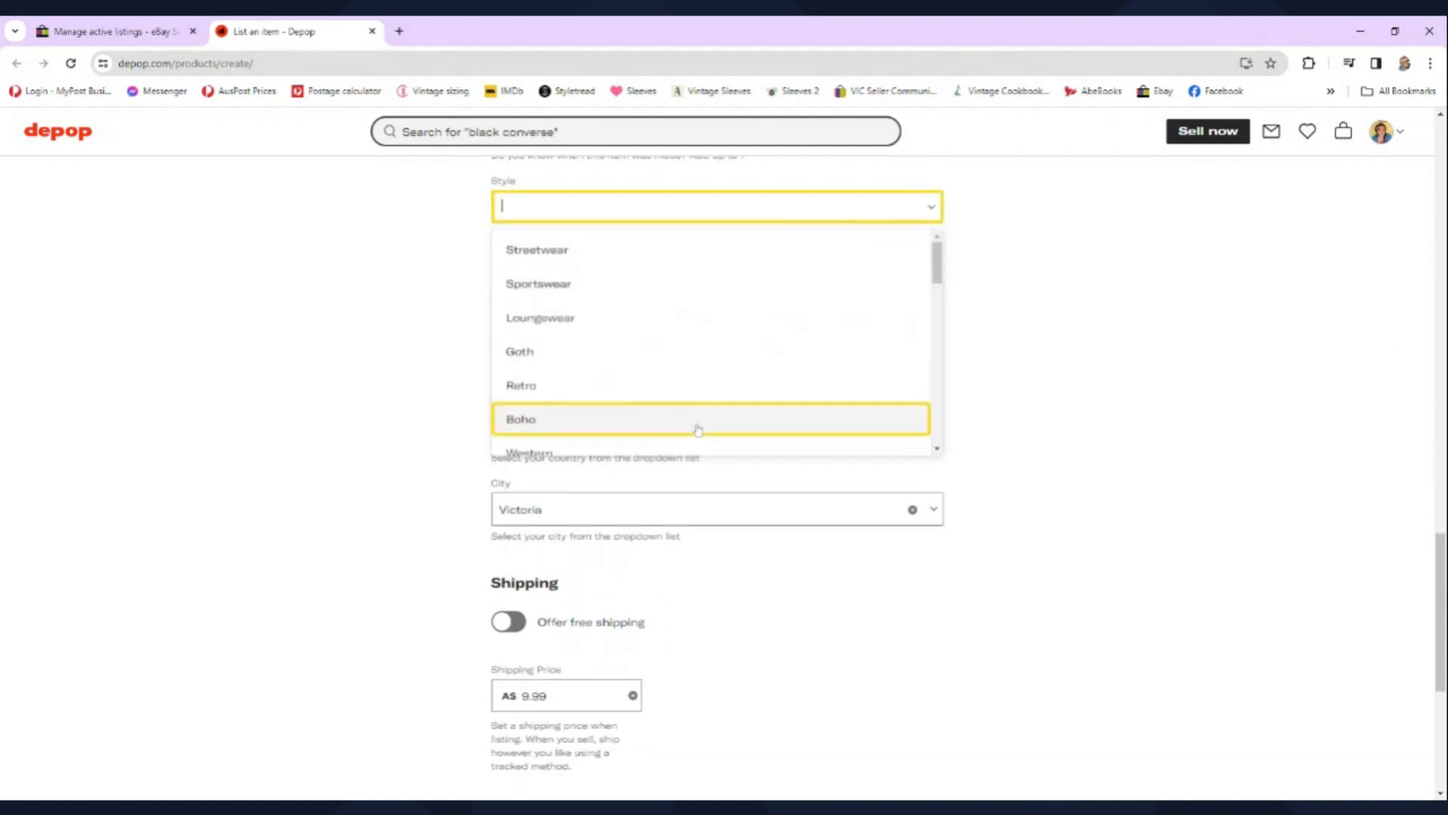
click(894, 213)
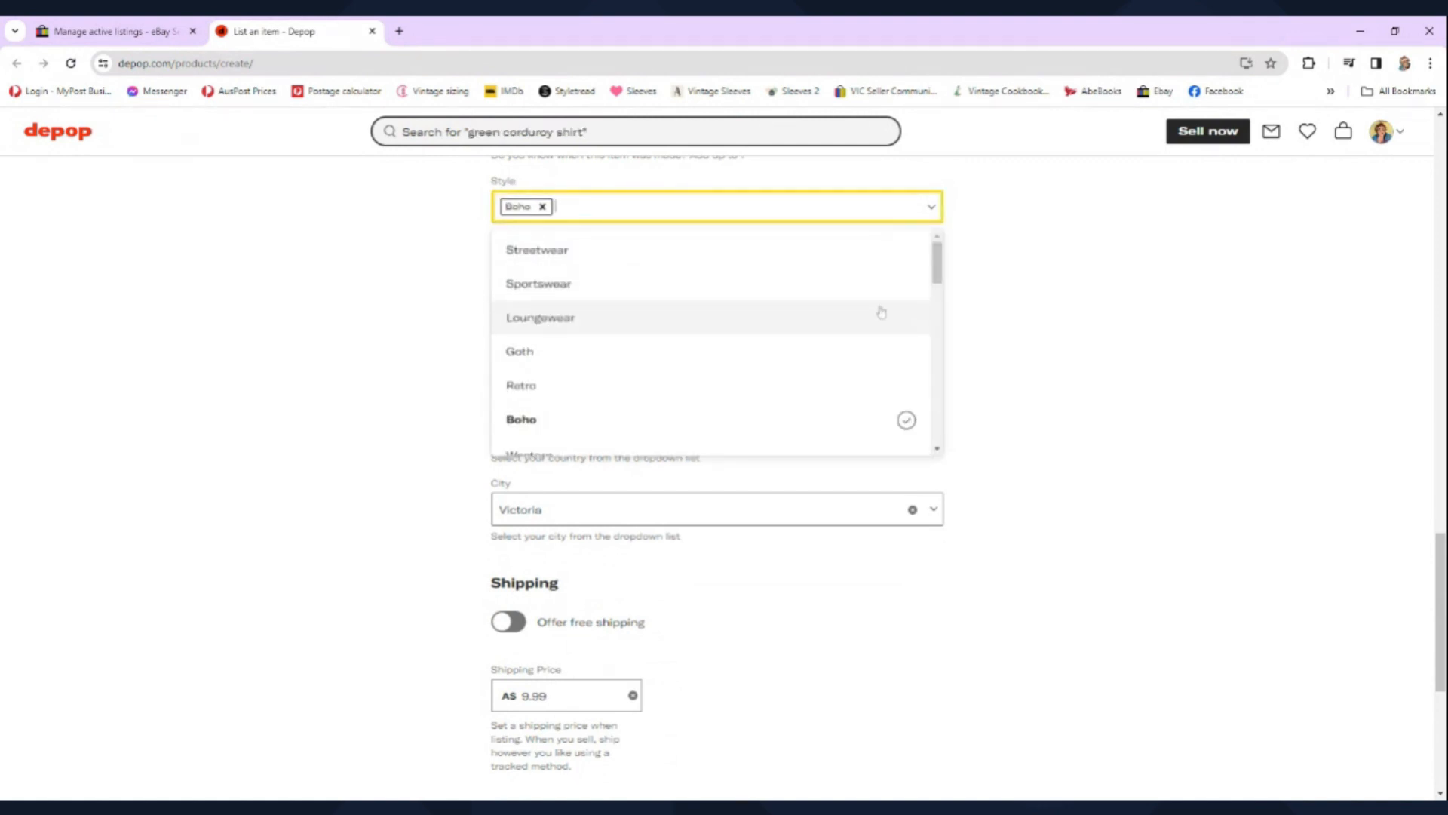
scroll(870, 303, down, 5)
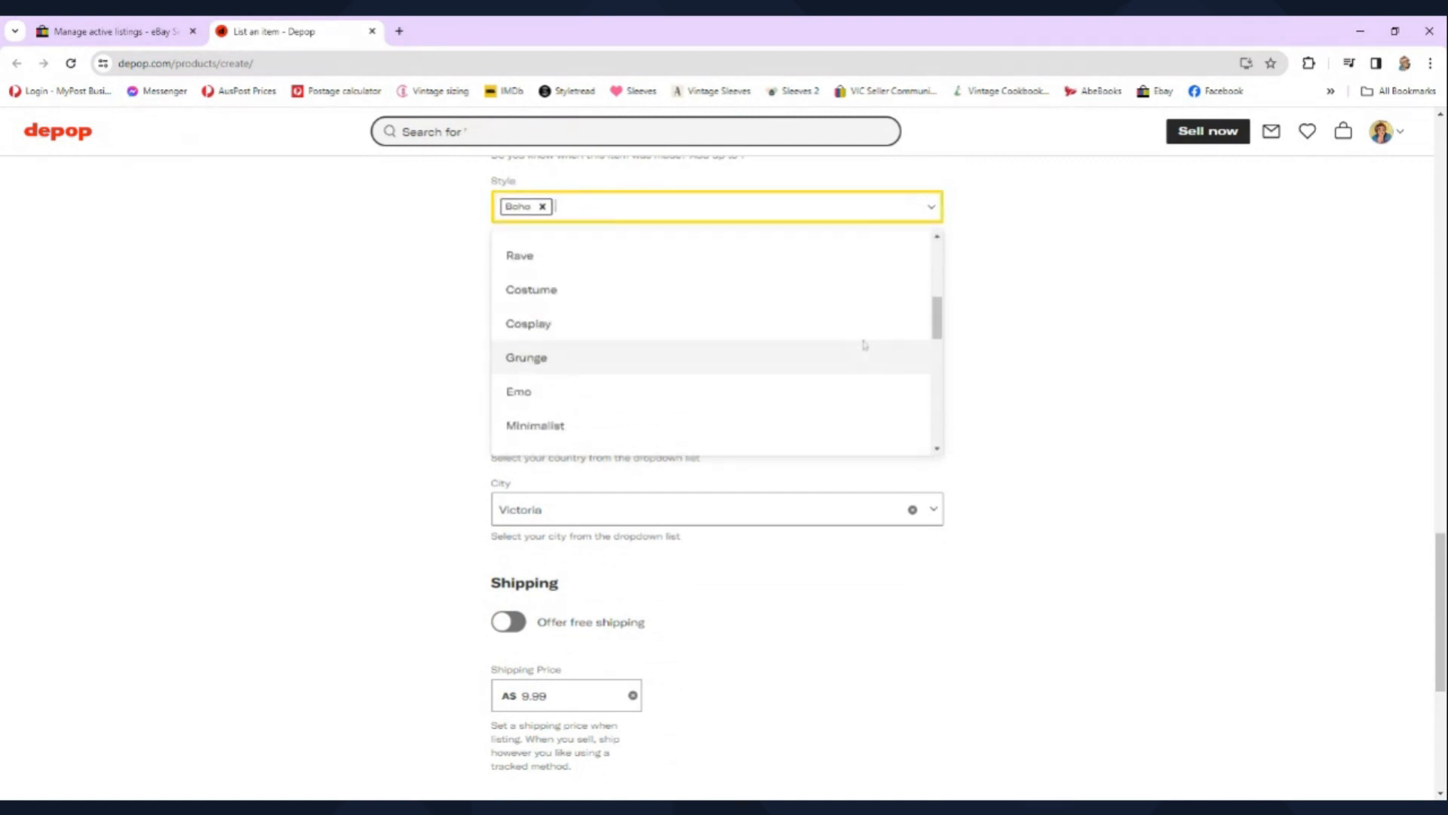
scroll(872, 339, down, 3)
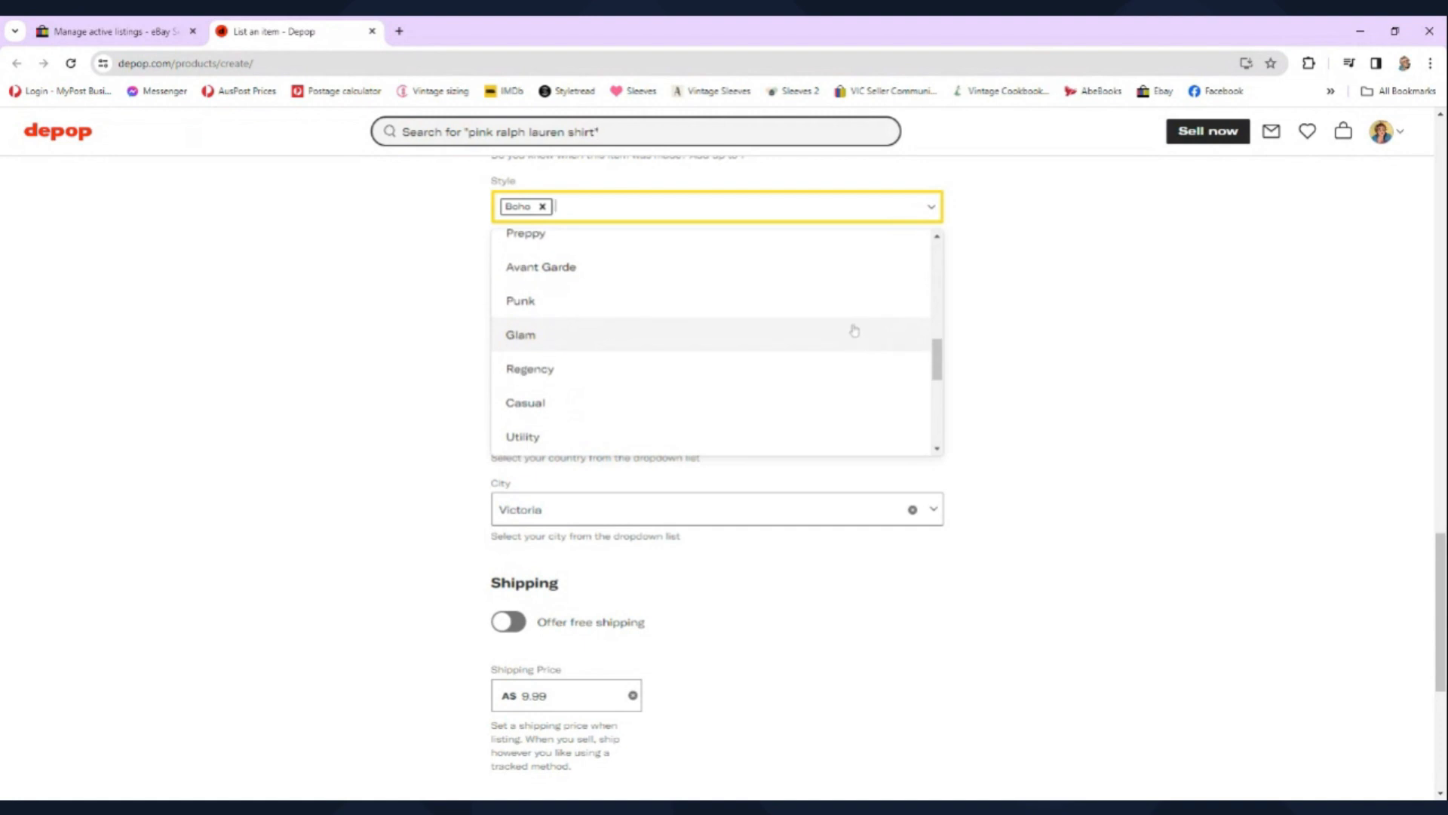
click(854, 330)
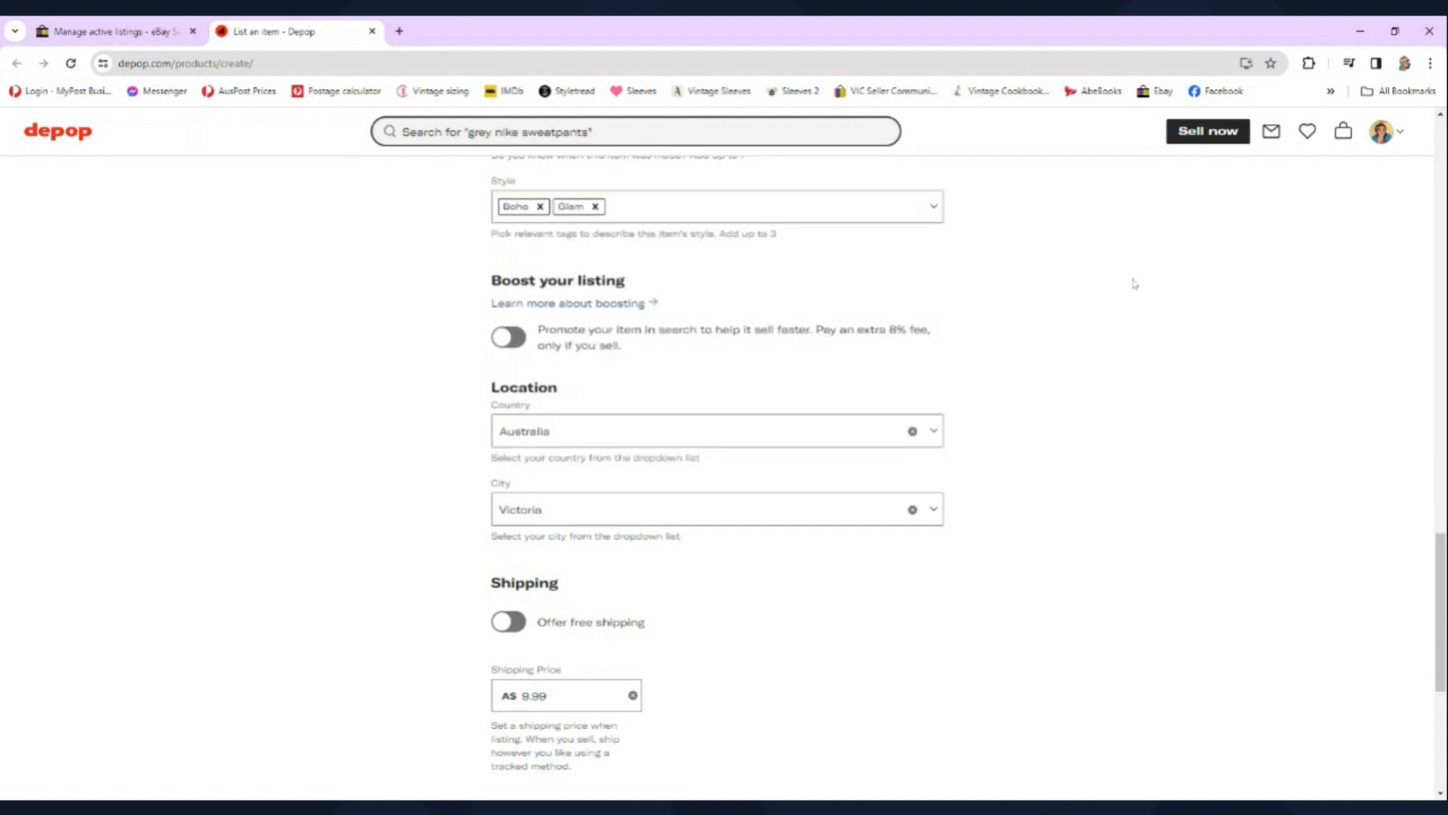
Step: Review the prefilled location, shipping and item price, keeping them as they are, and post the tunic listing
scroll(1135, 302, down, 2)
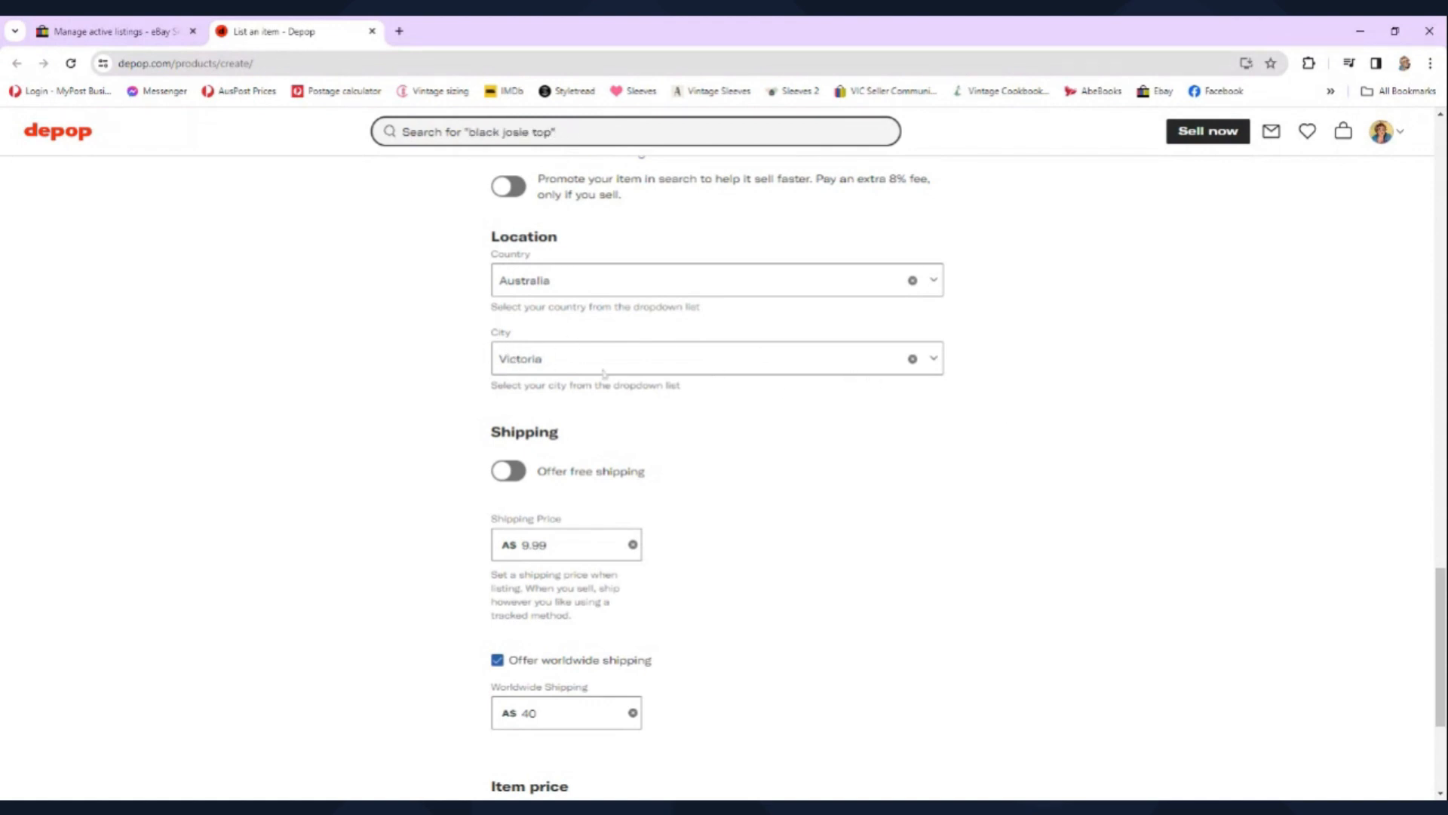
scroll(909, 485, down, 3)
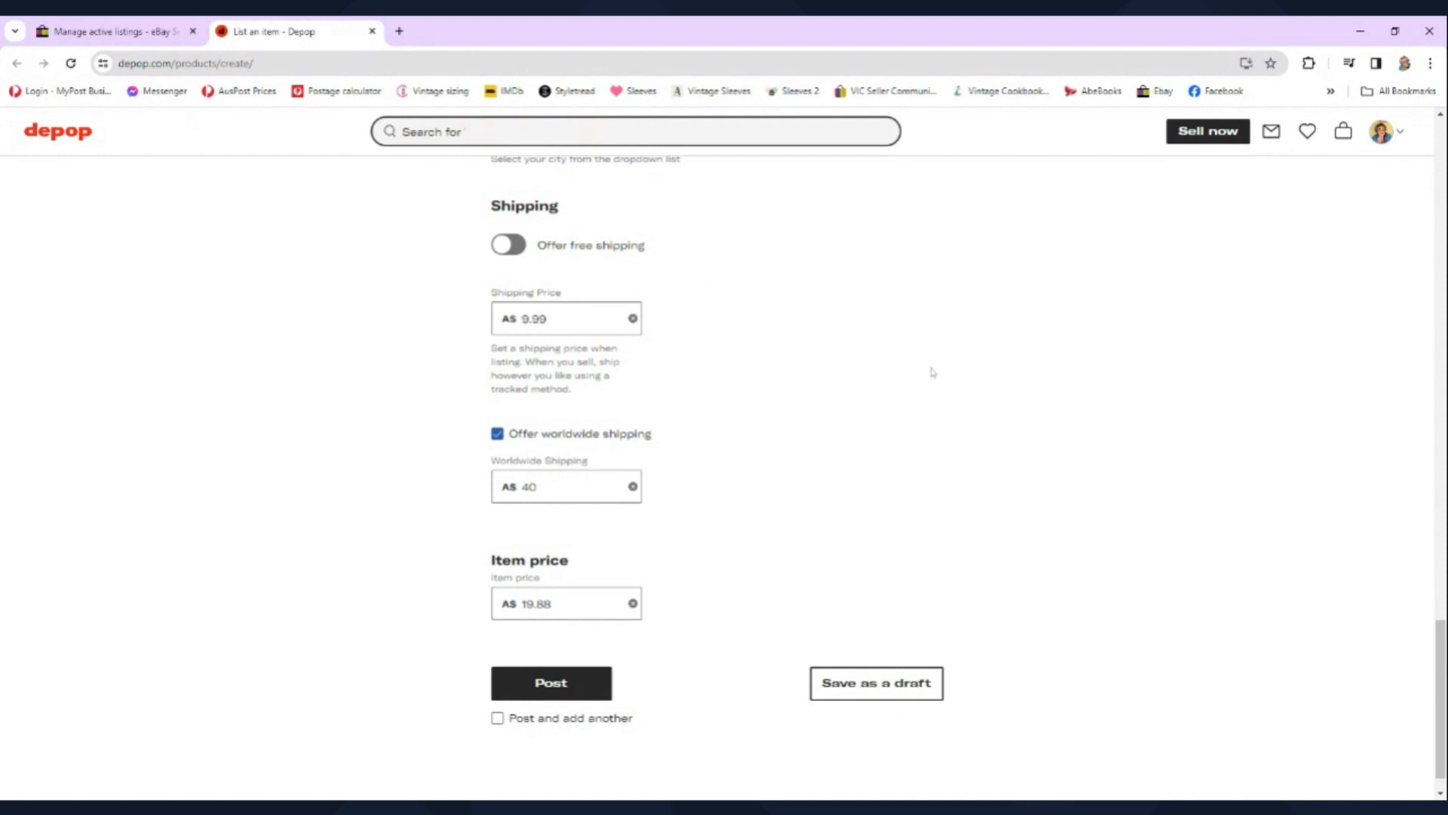
scroll(928, 383, down, 1)
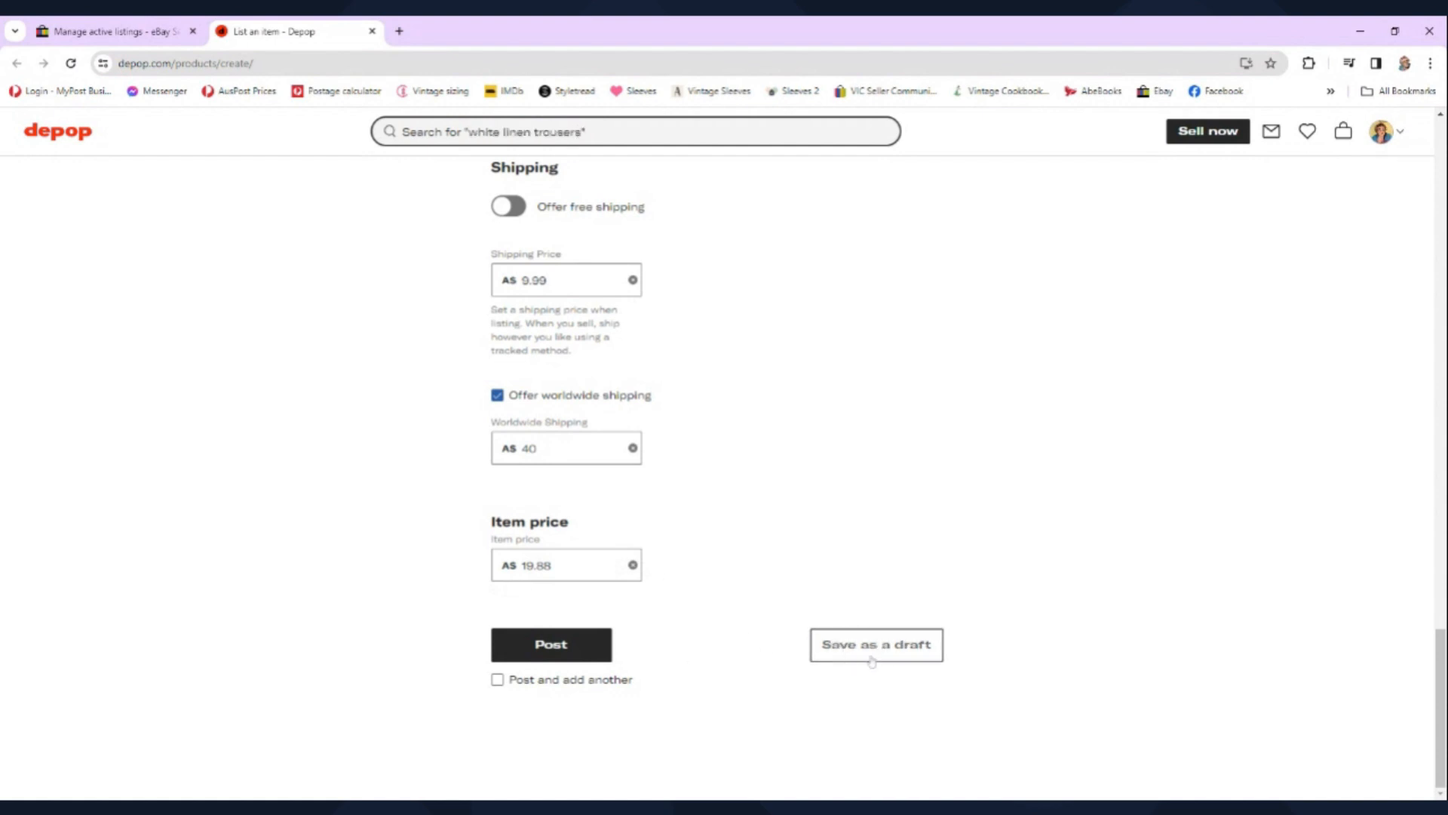
click(550, 645)
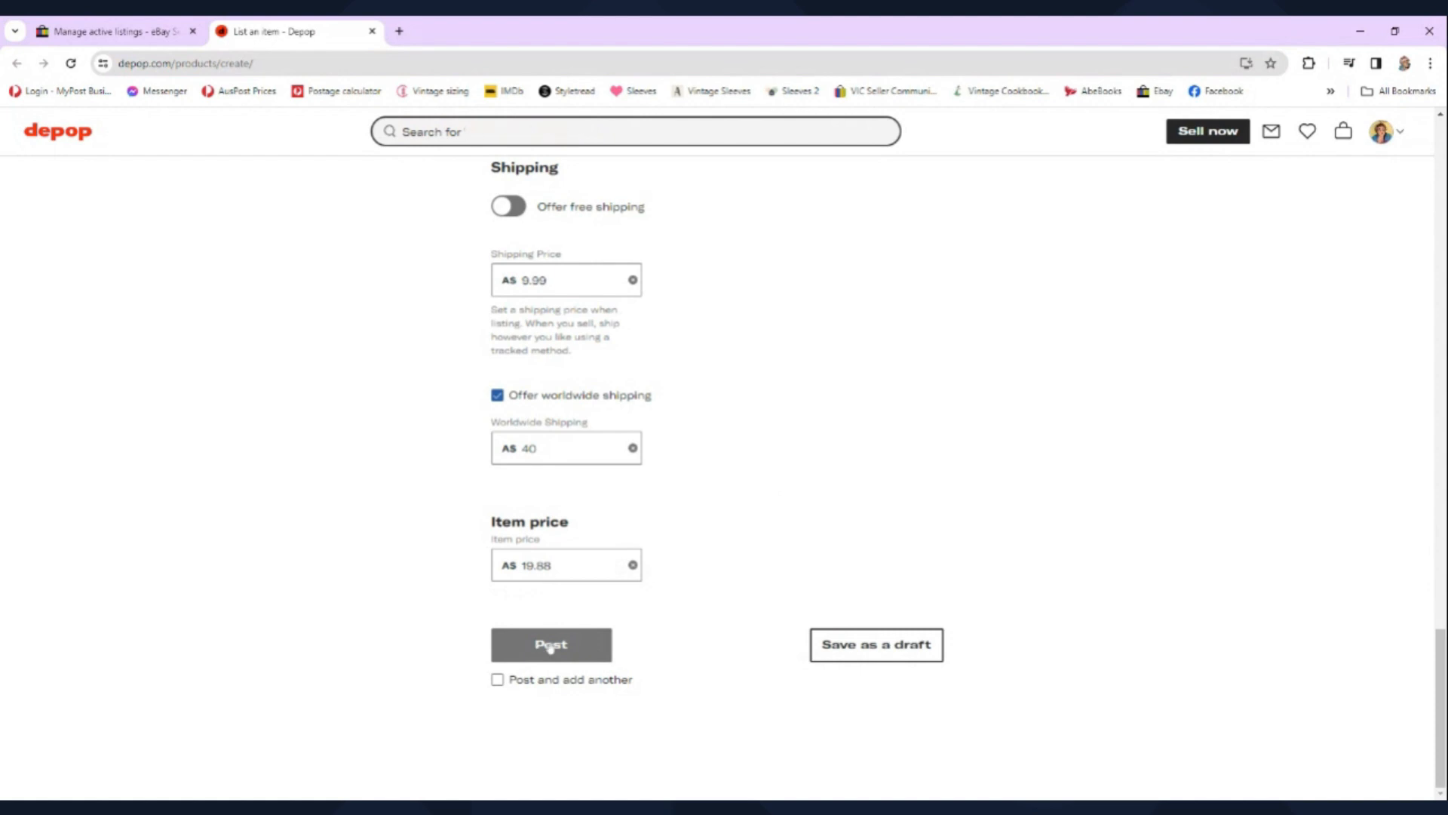
click(549, 648)
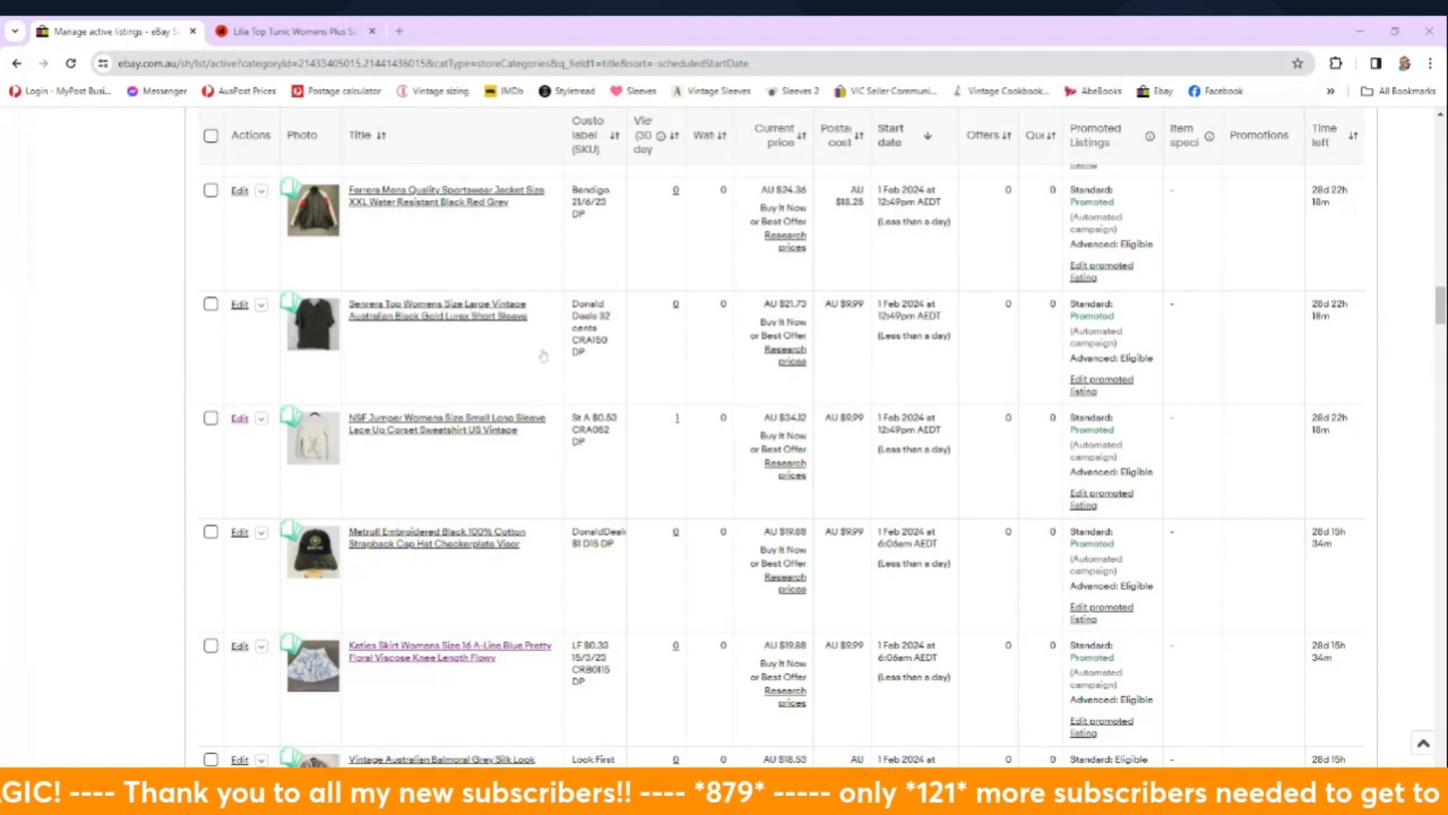
Step: Start crosslisting the NSF Jumper Womens Size Small lace-up corset sweatshirt from the eBay active listings to Depop
click(295, 423)
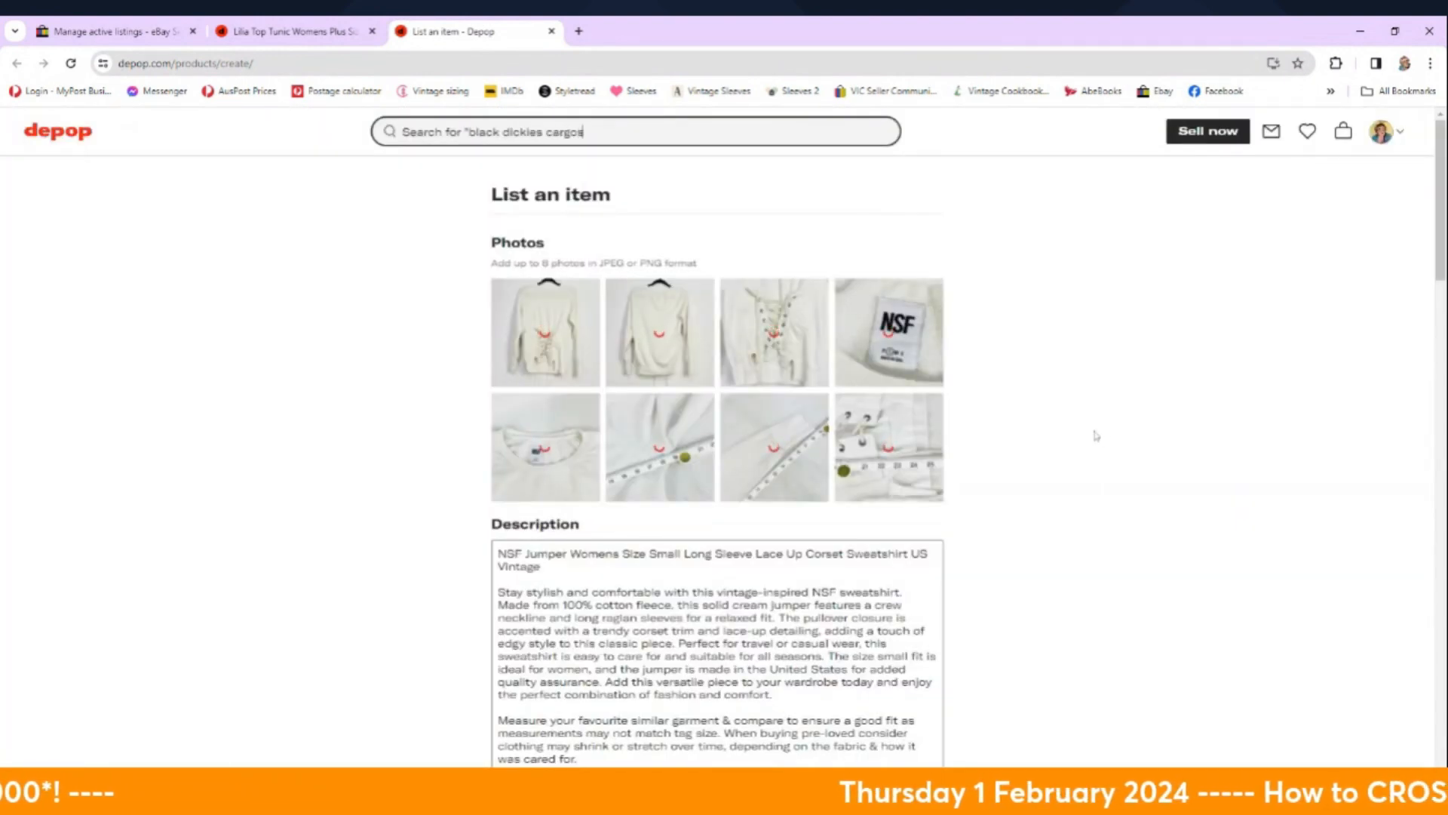
Step: Remove the description text about the pullover closure, the lace-up detailing and the travel or casual wear from the NSF jumper listing
scroll(1103, 447, down, 1)
scroll(1103, 448, down, 2)
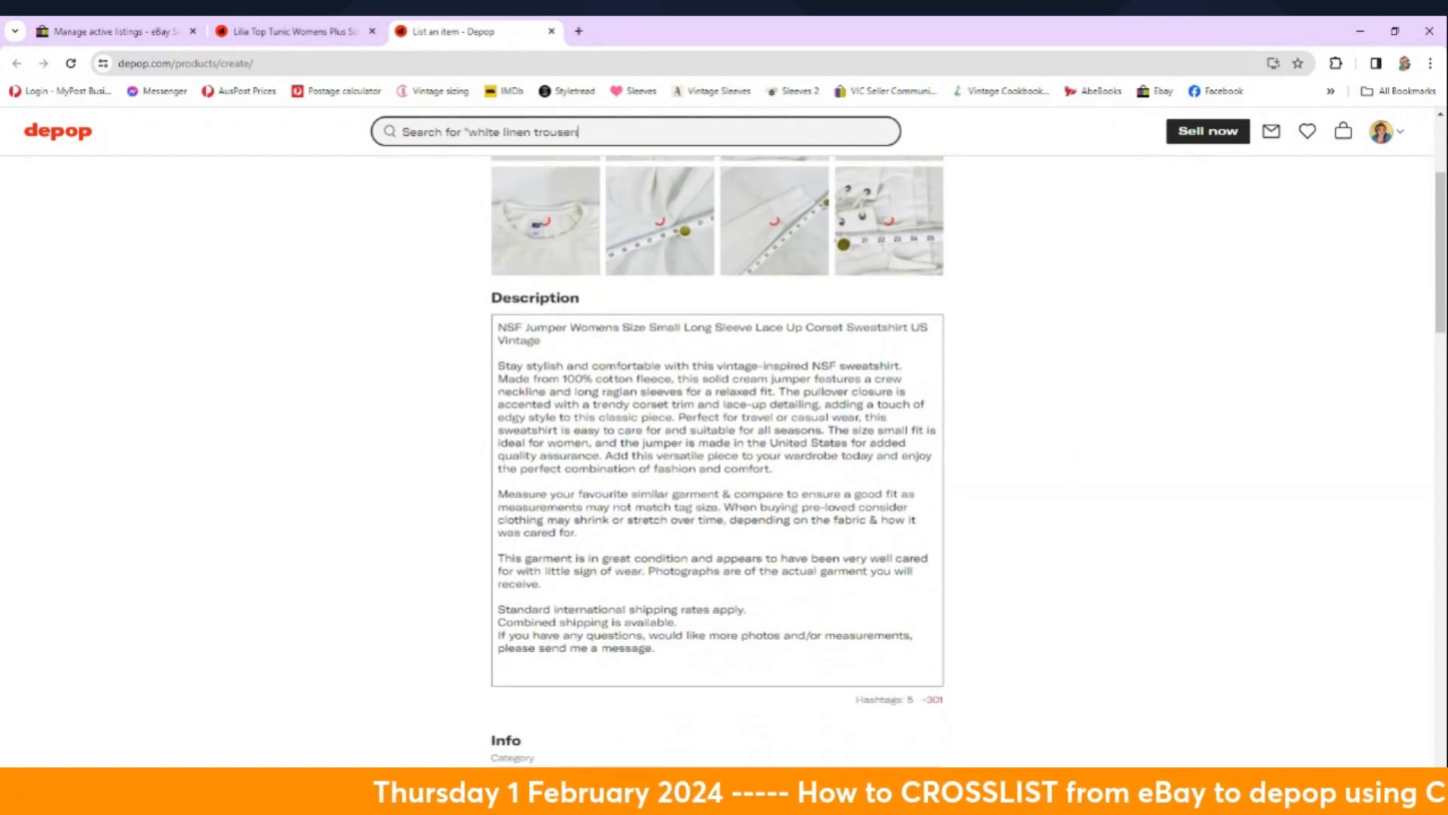
drag(779, 391, 828, 430)
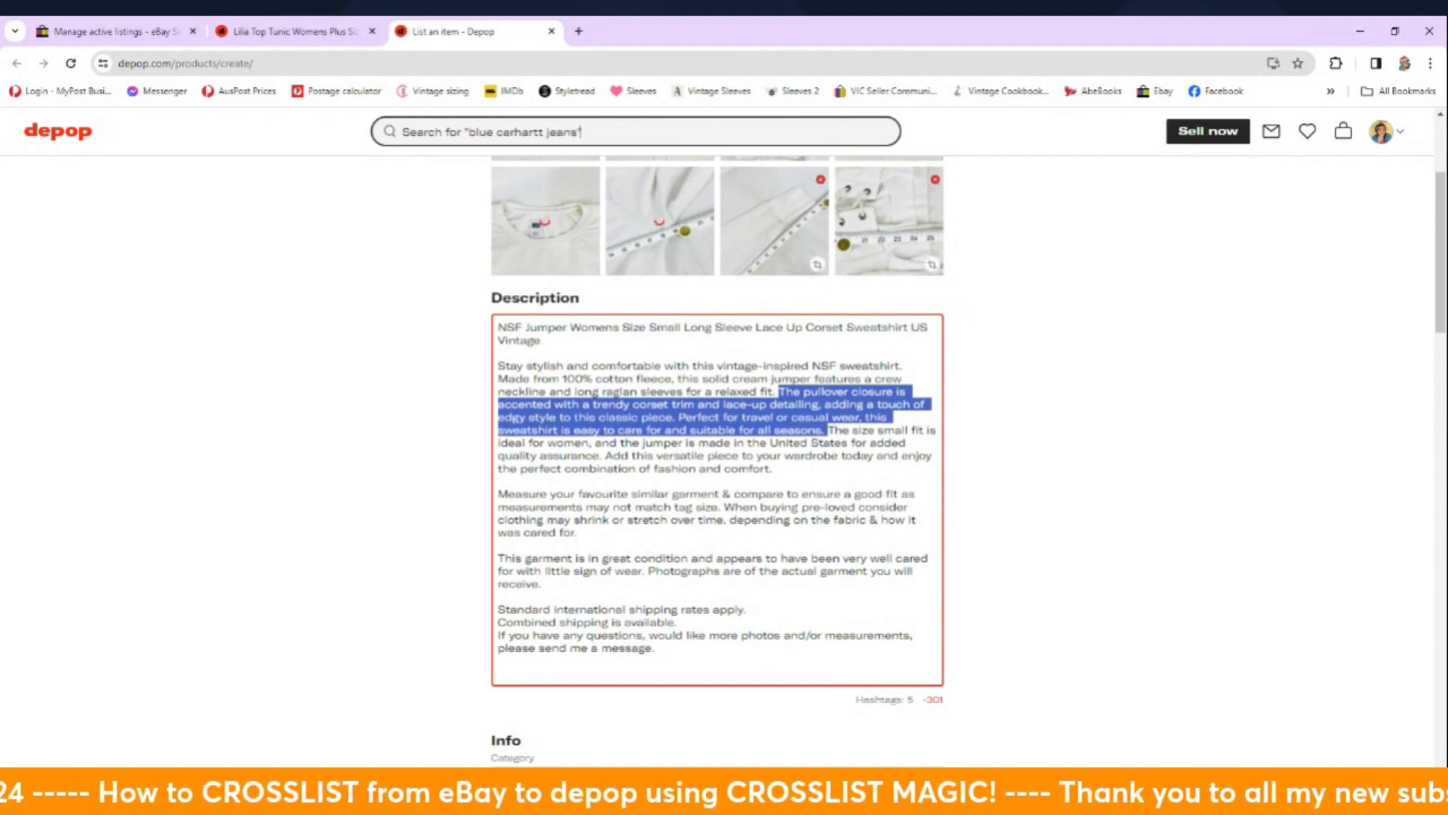
key(BackSpace)
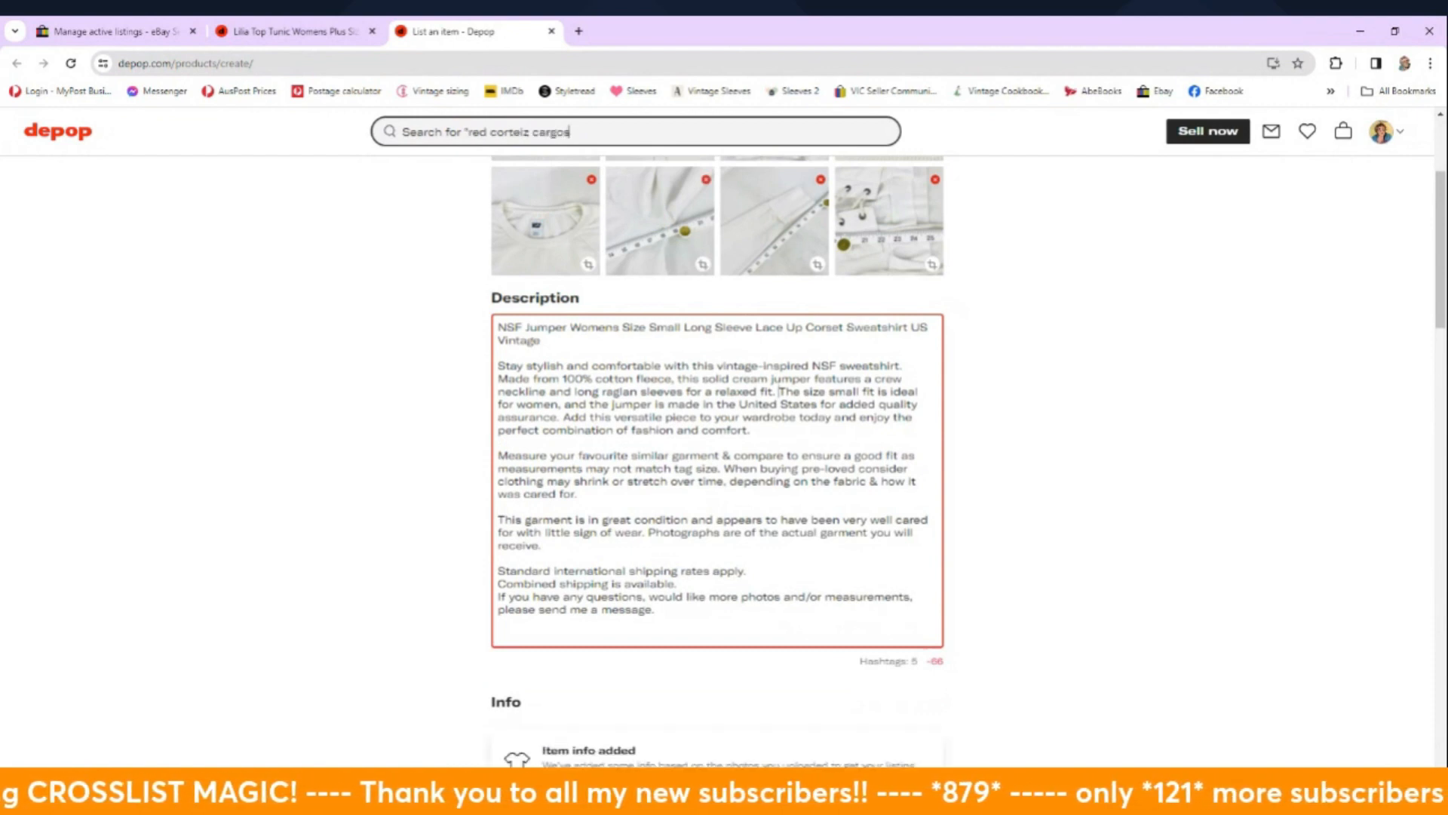
Step: Reword the size sentence to begin "This vintage jumper" and cut the clause about the solid cream colour, crew neckline and raglan sleeves
drag(779, 392, 608, 405)
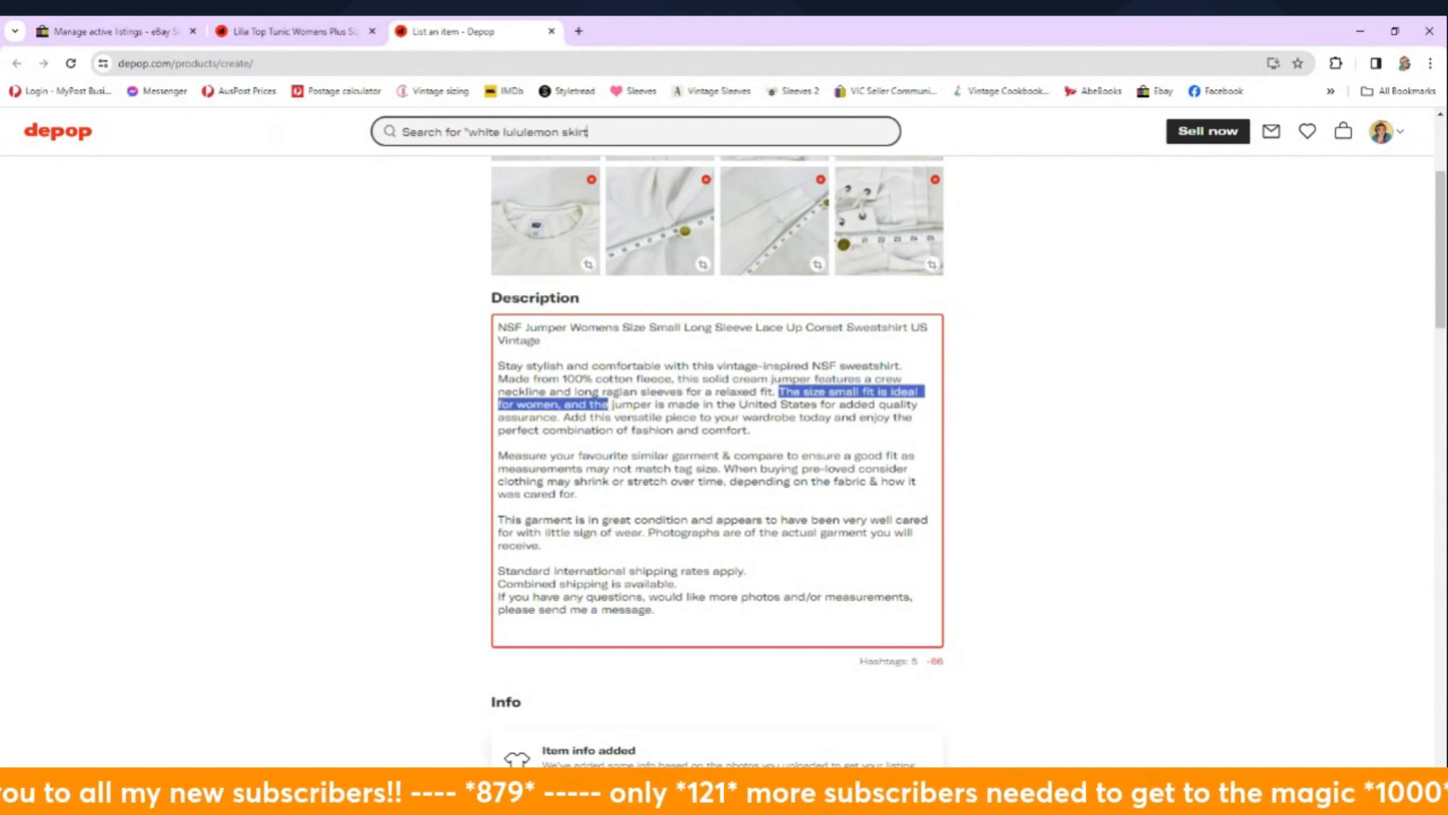
key(BackSpace)
text(This )
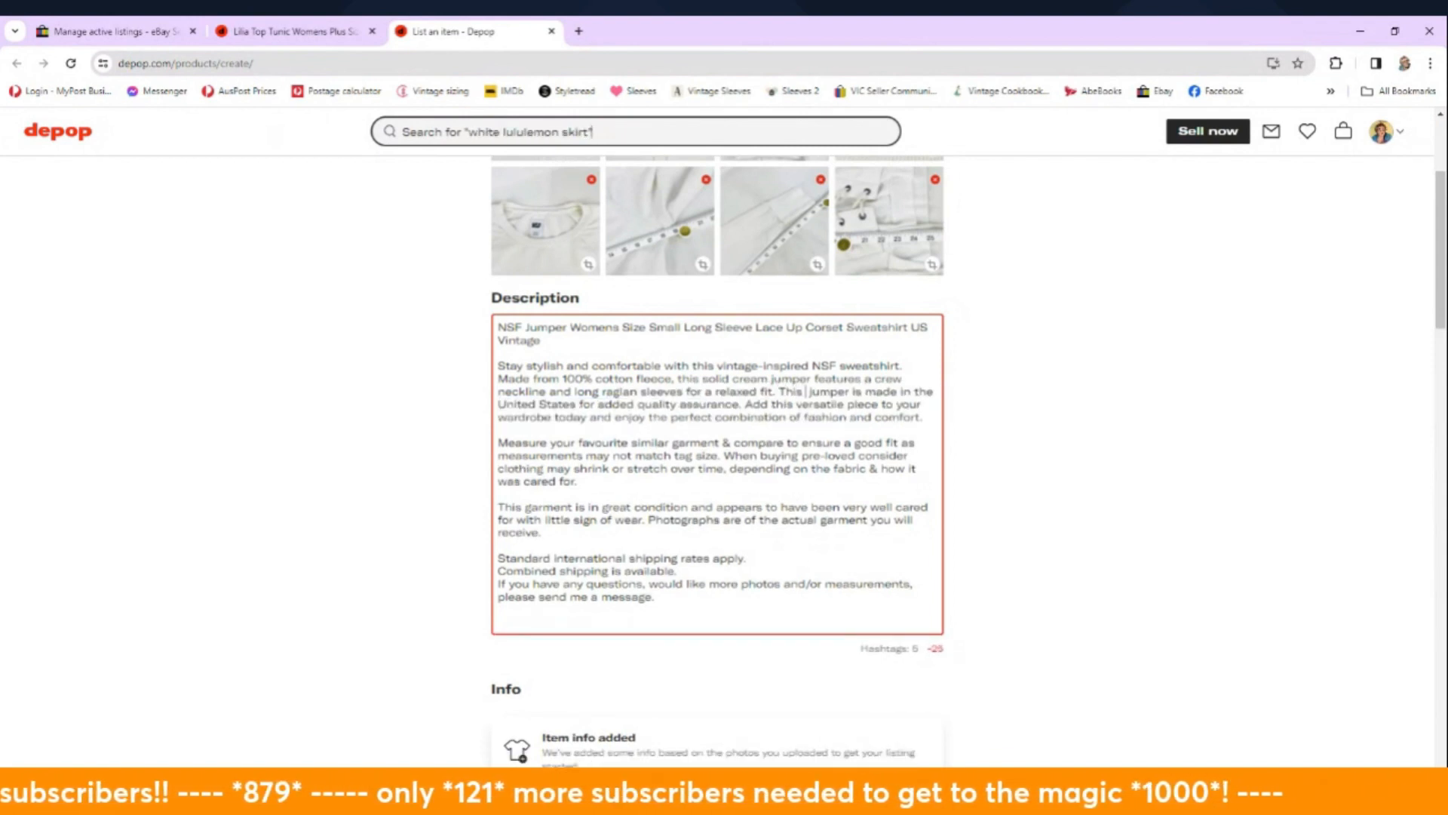
text(vintage)
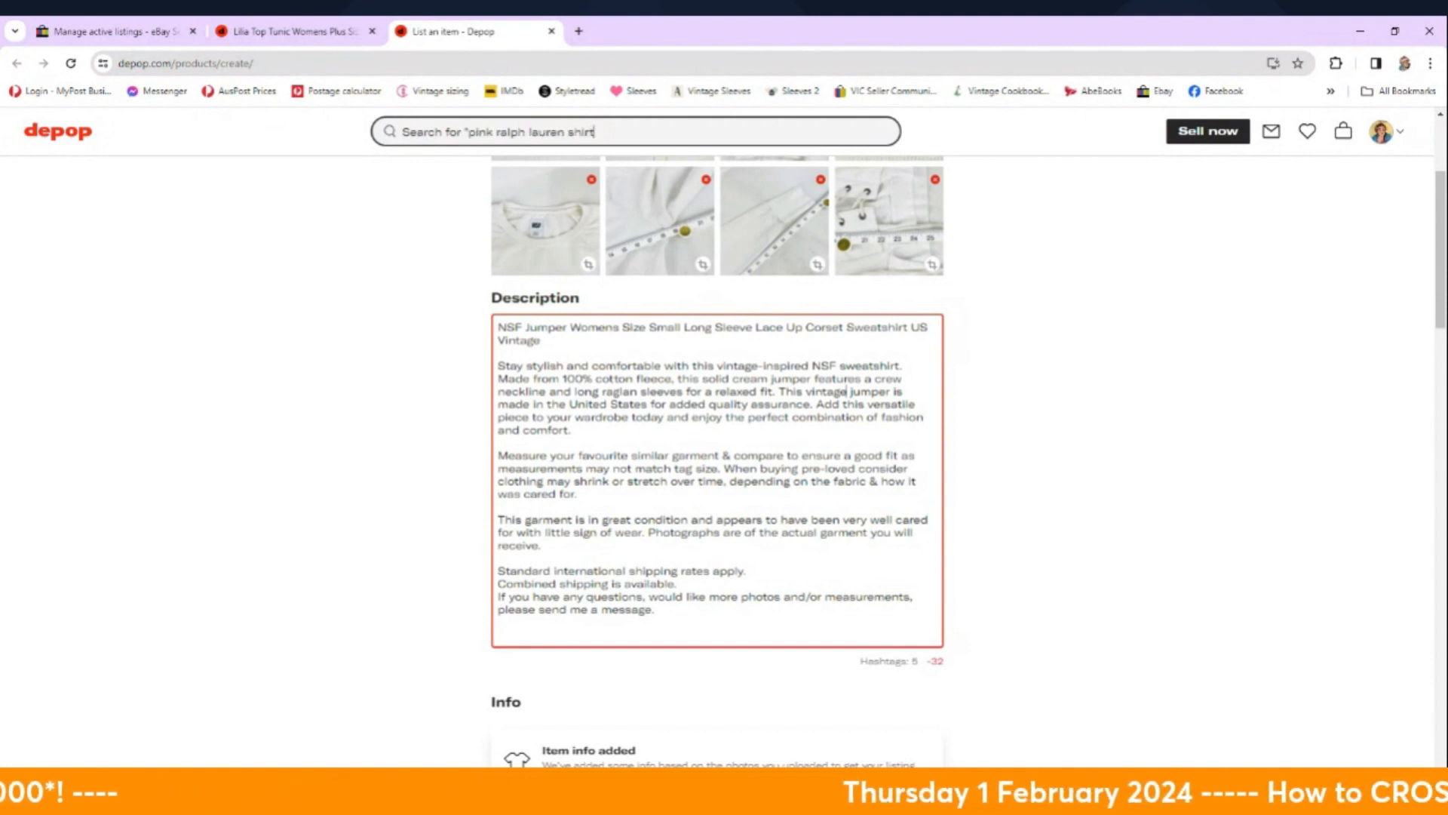
drag(773, 392, 672, 379)
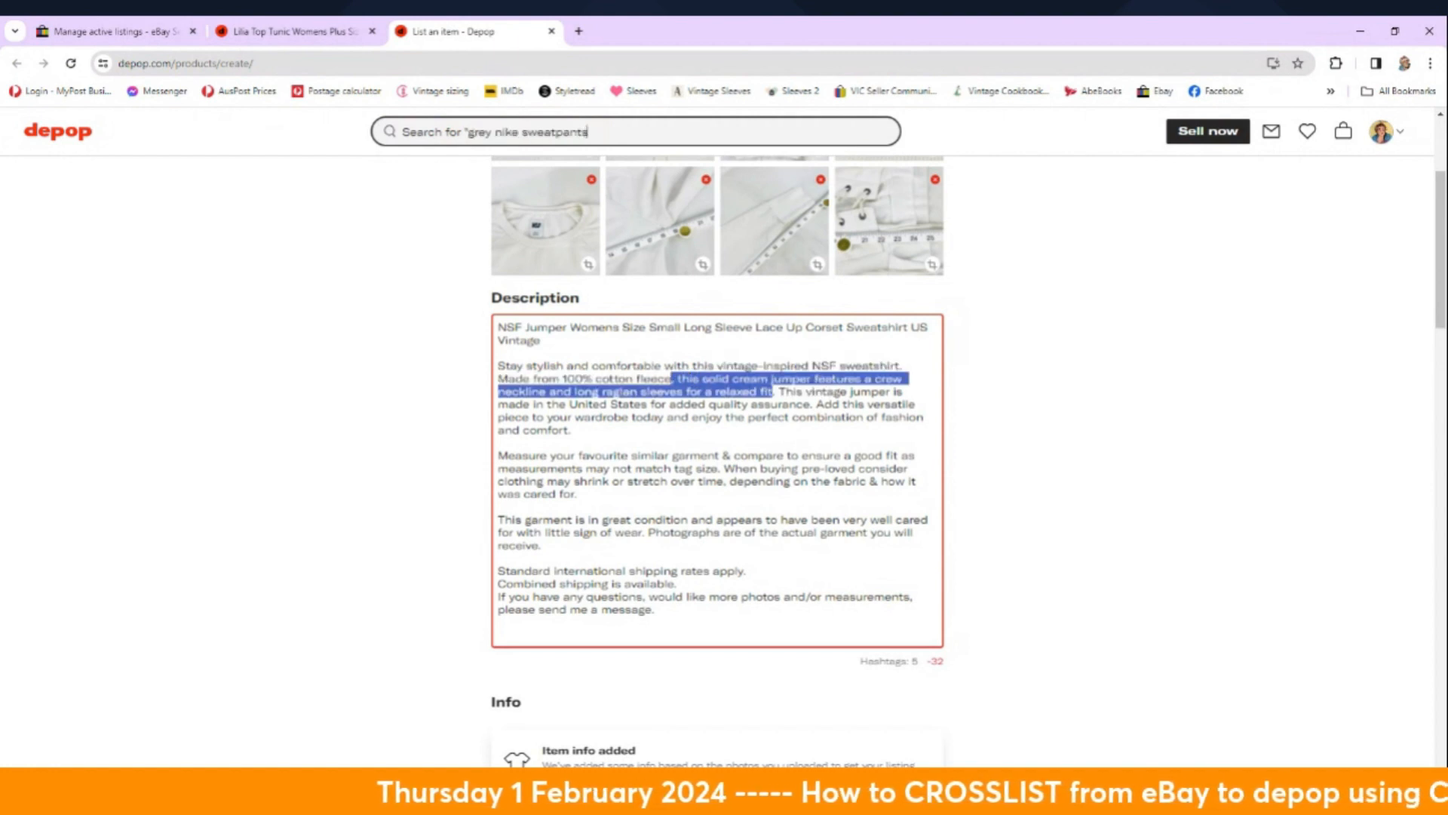
key(BackSpace)
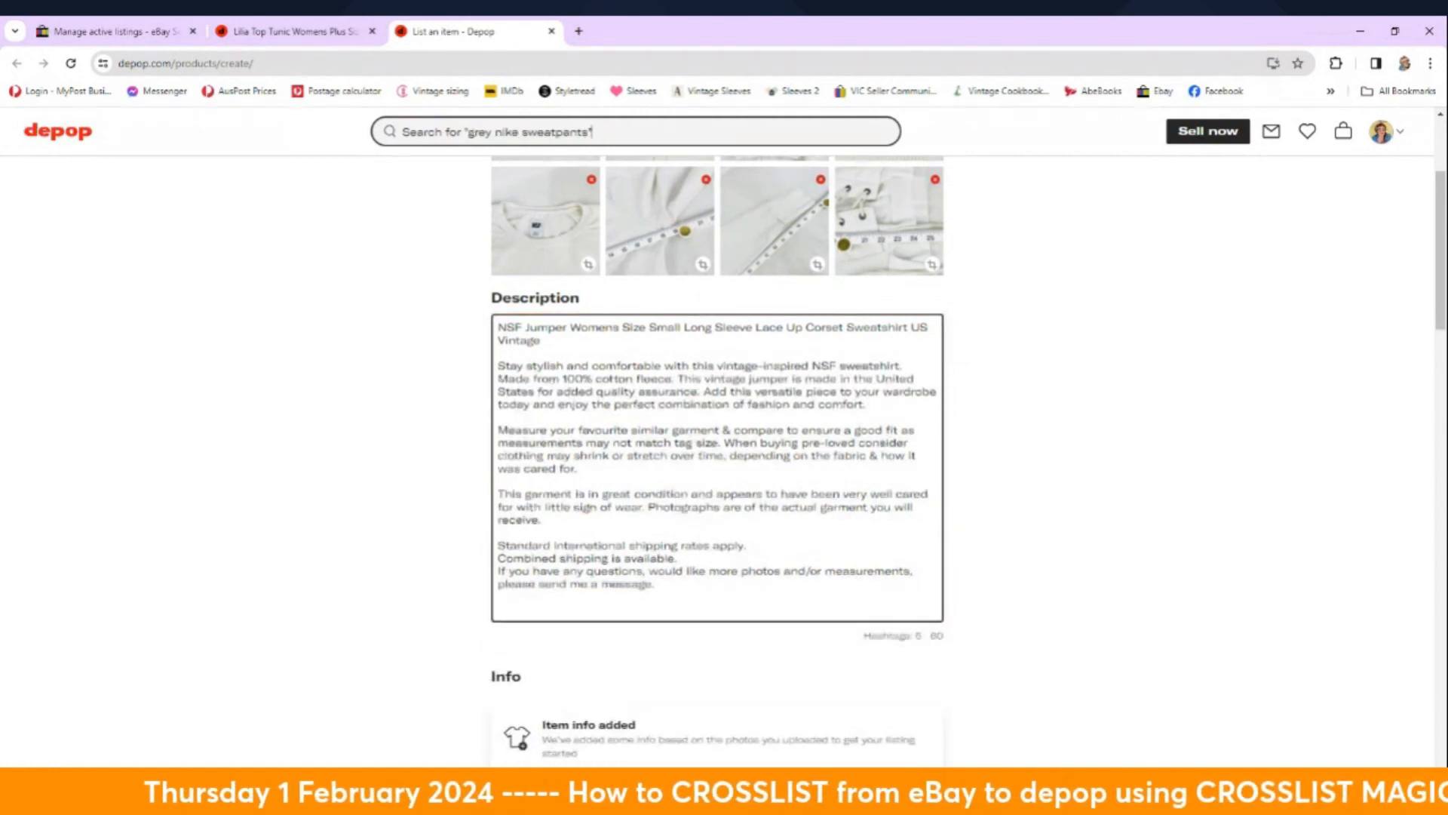
Step: Change the listing's subcategory to Jumpers
scroll(1124, 456, down, 4)
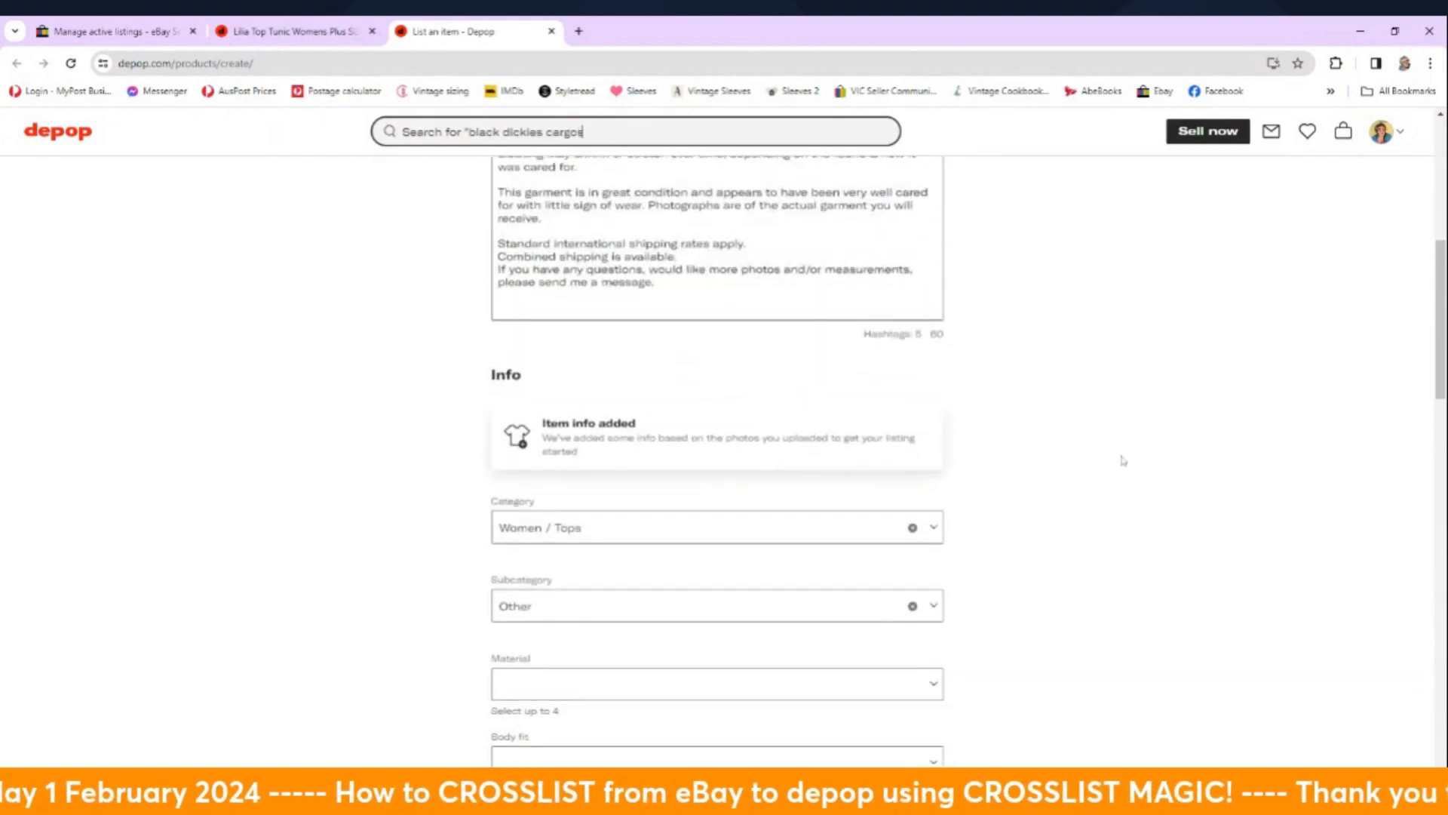
scroll(1139, 535, down, 3)
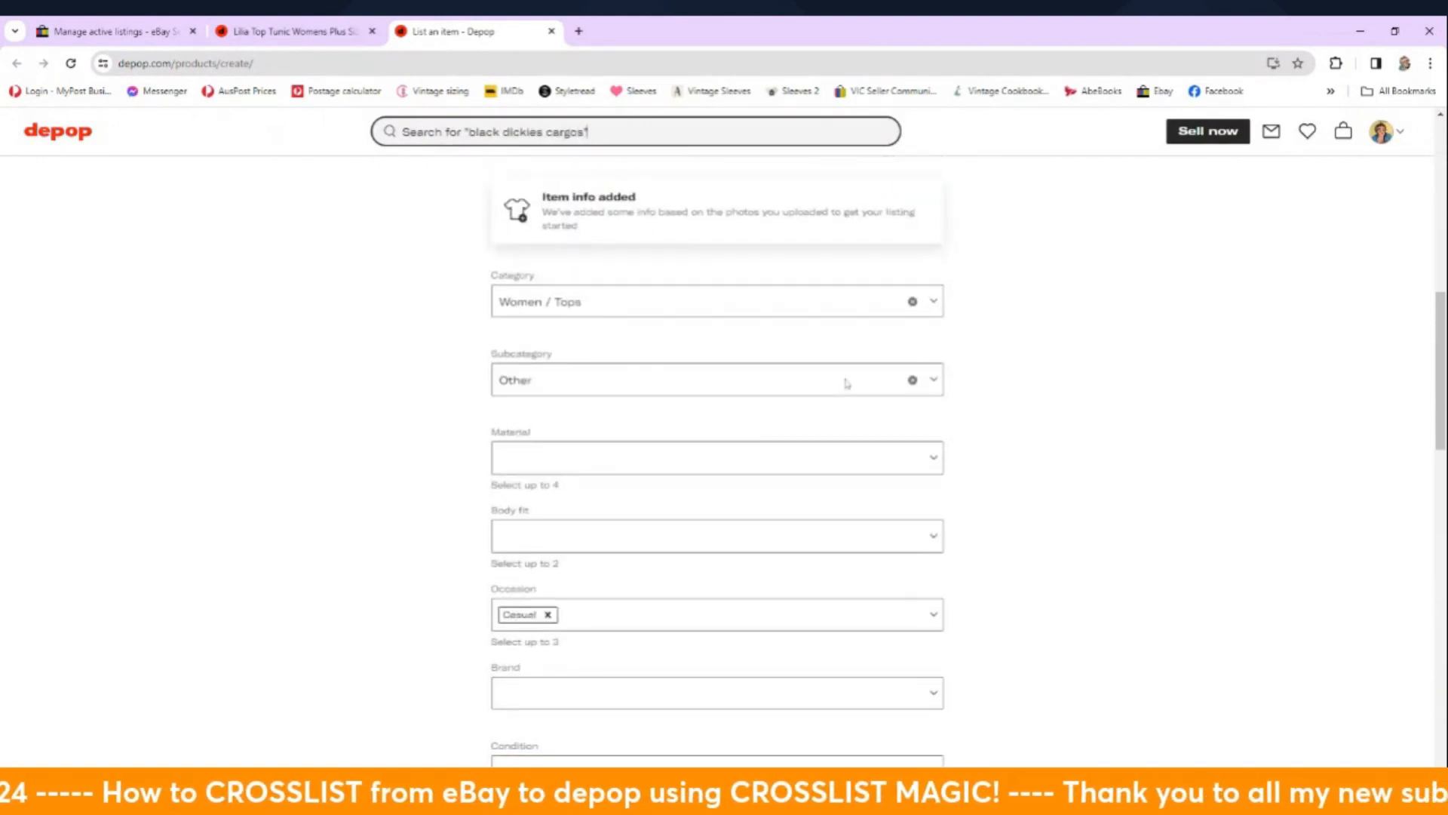
click(846, 383)
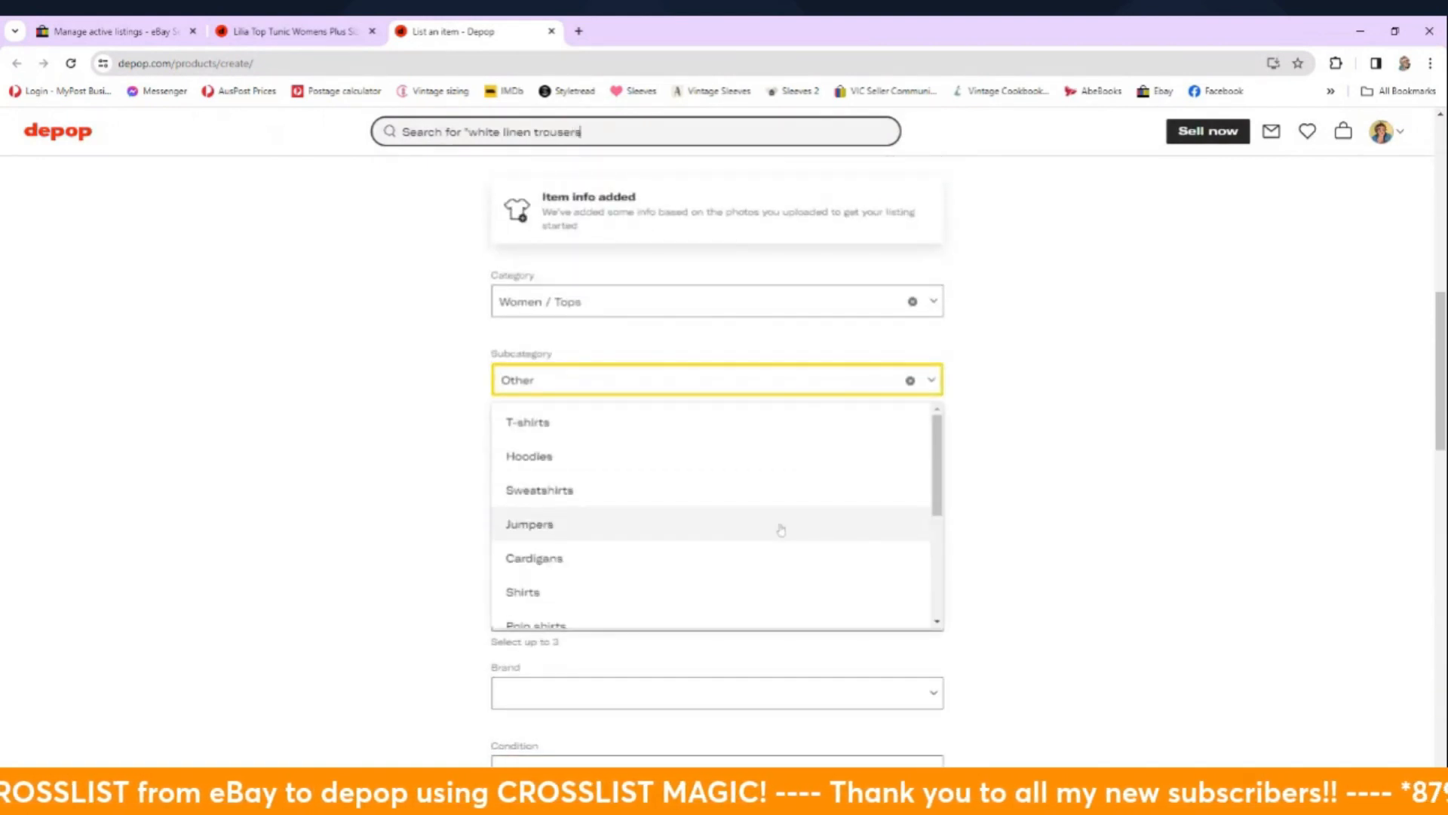
click(782, 524)
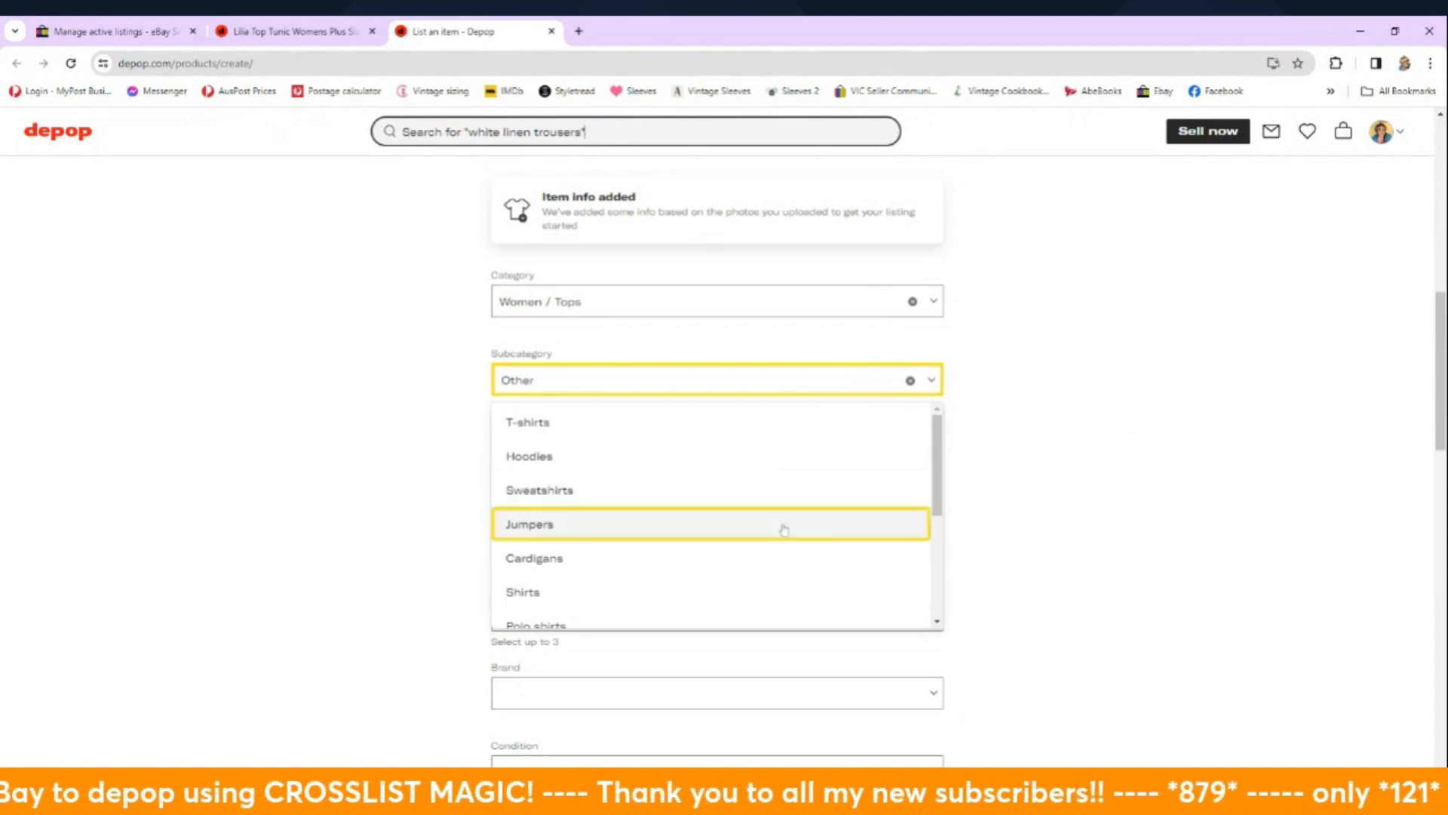
Step: Set the jumper's occasions to Casual, Going out and Party
scroll(1170, 406, down, 1)
scroll(1170, 406, down, 2)
click(827, 306)
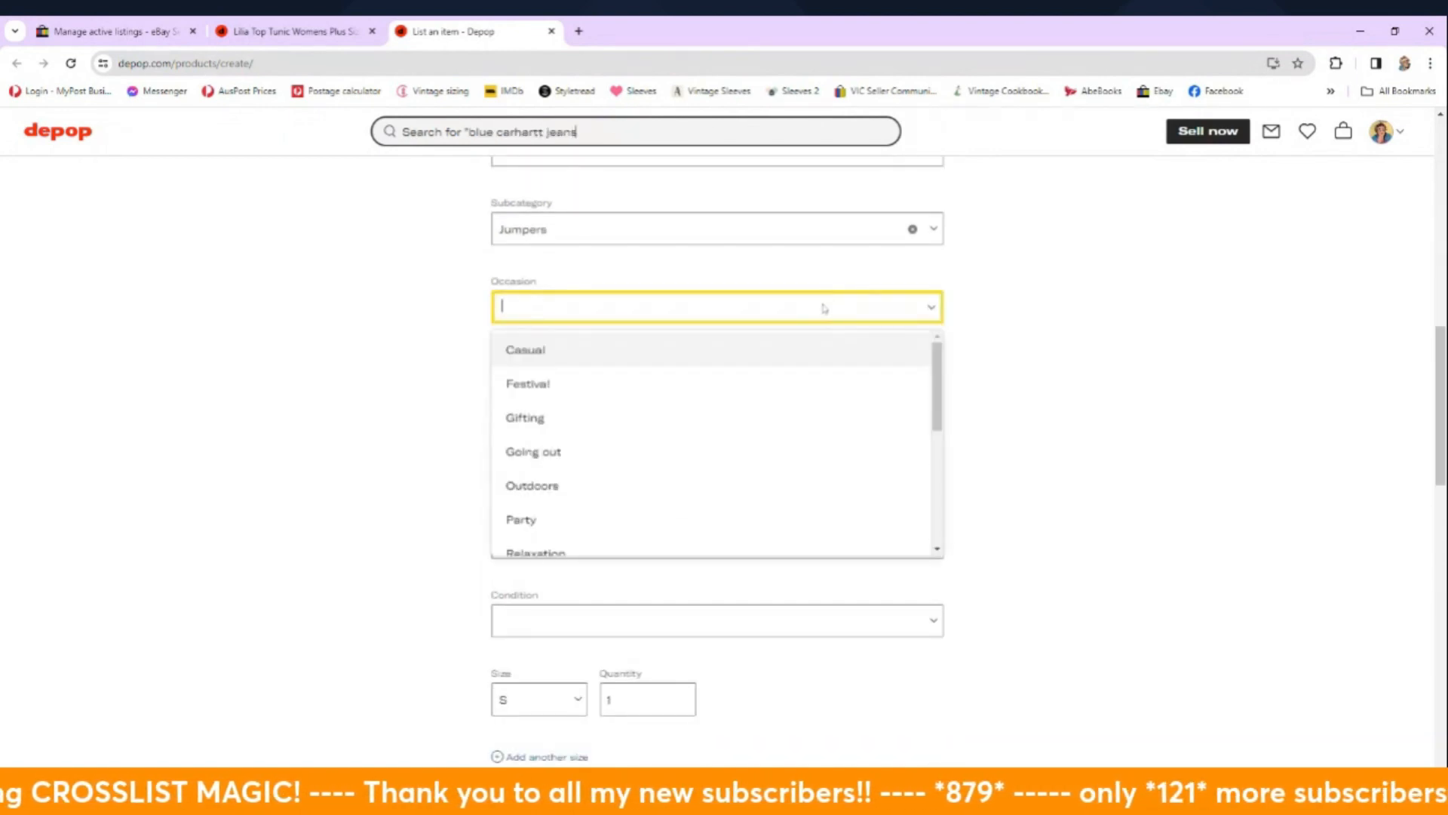
click(800, 356)
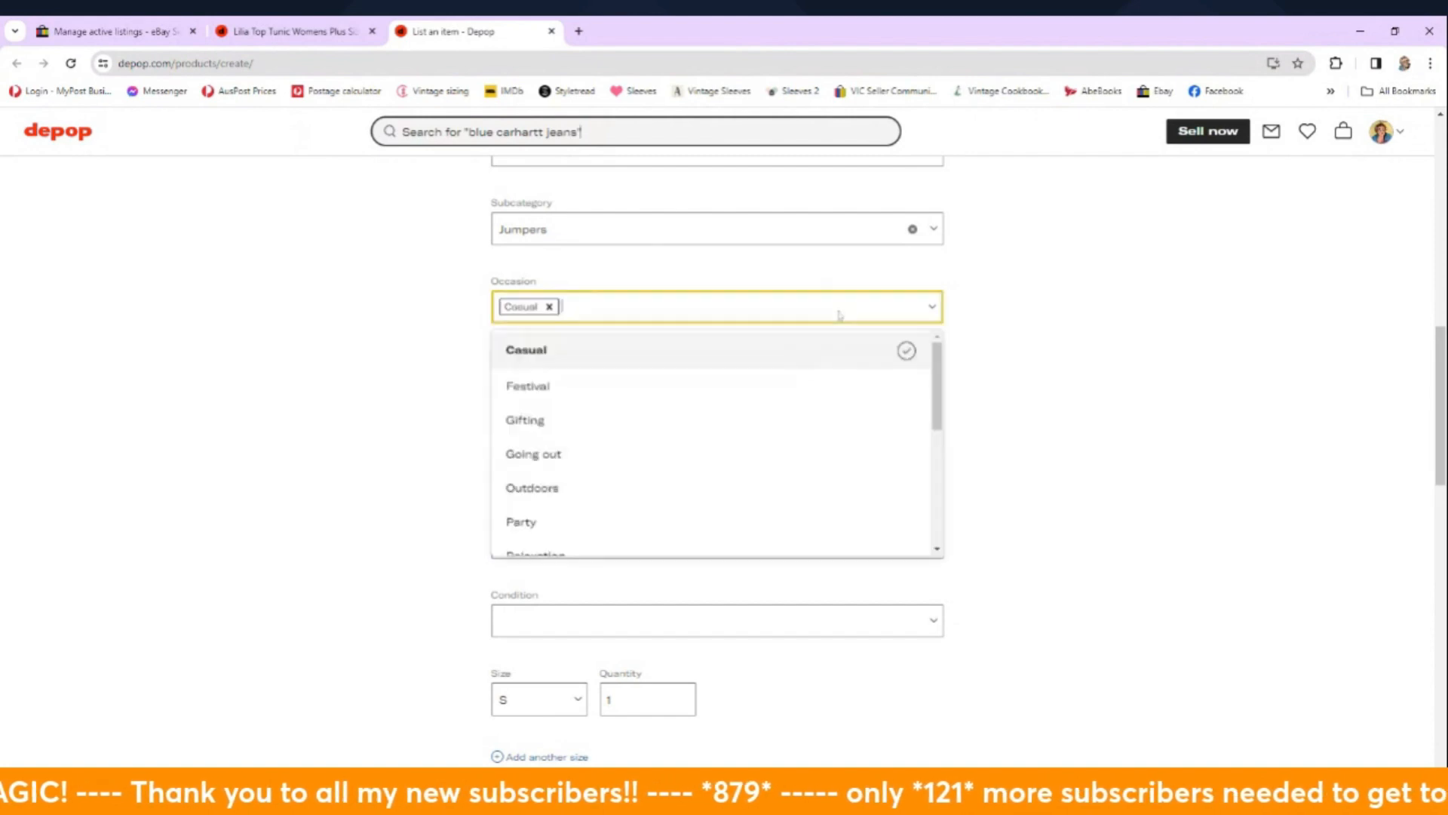
click(828, 458)
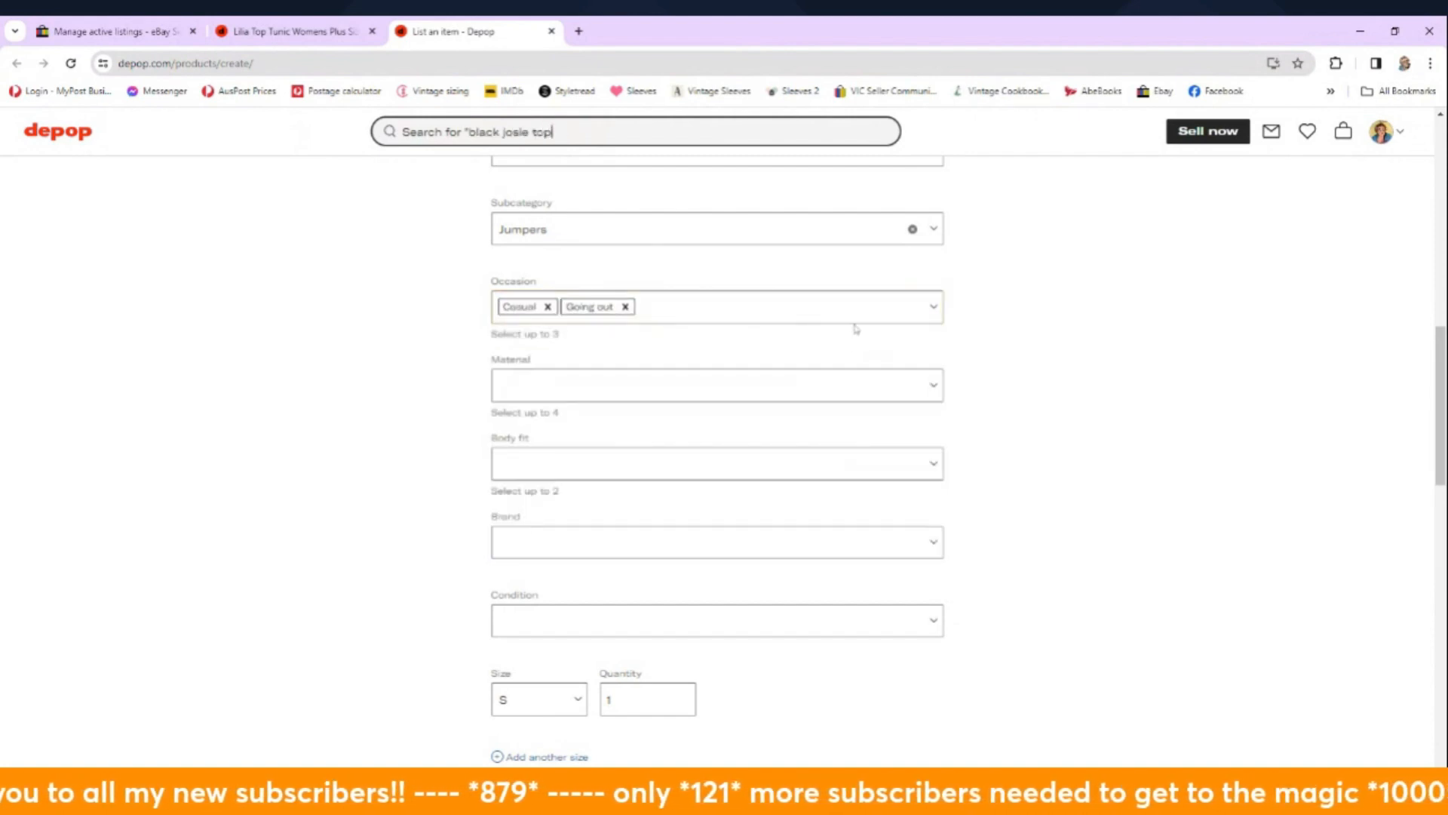
click(861, 322)
click(815, 517)
Step: Set the jumper's materials to Cotton and Fleece
scroll(1145, 440, down, 1)
scroll(1146, 440, down, 1)
click(853, 240)
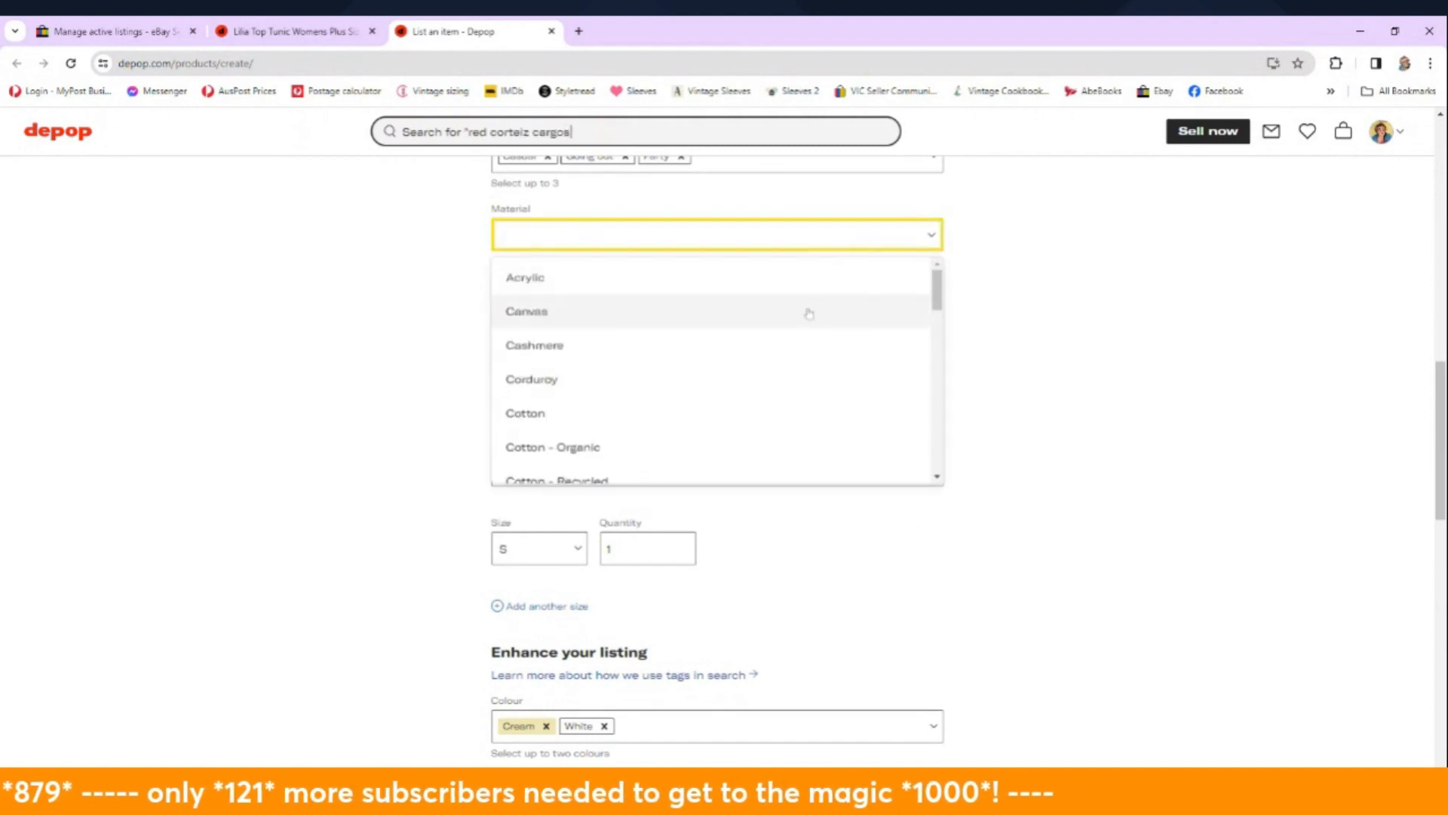
click(768, 420)
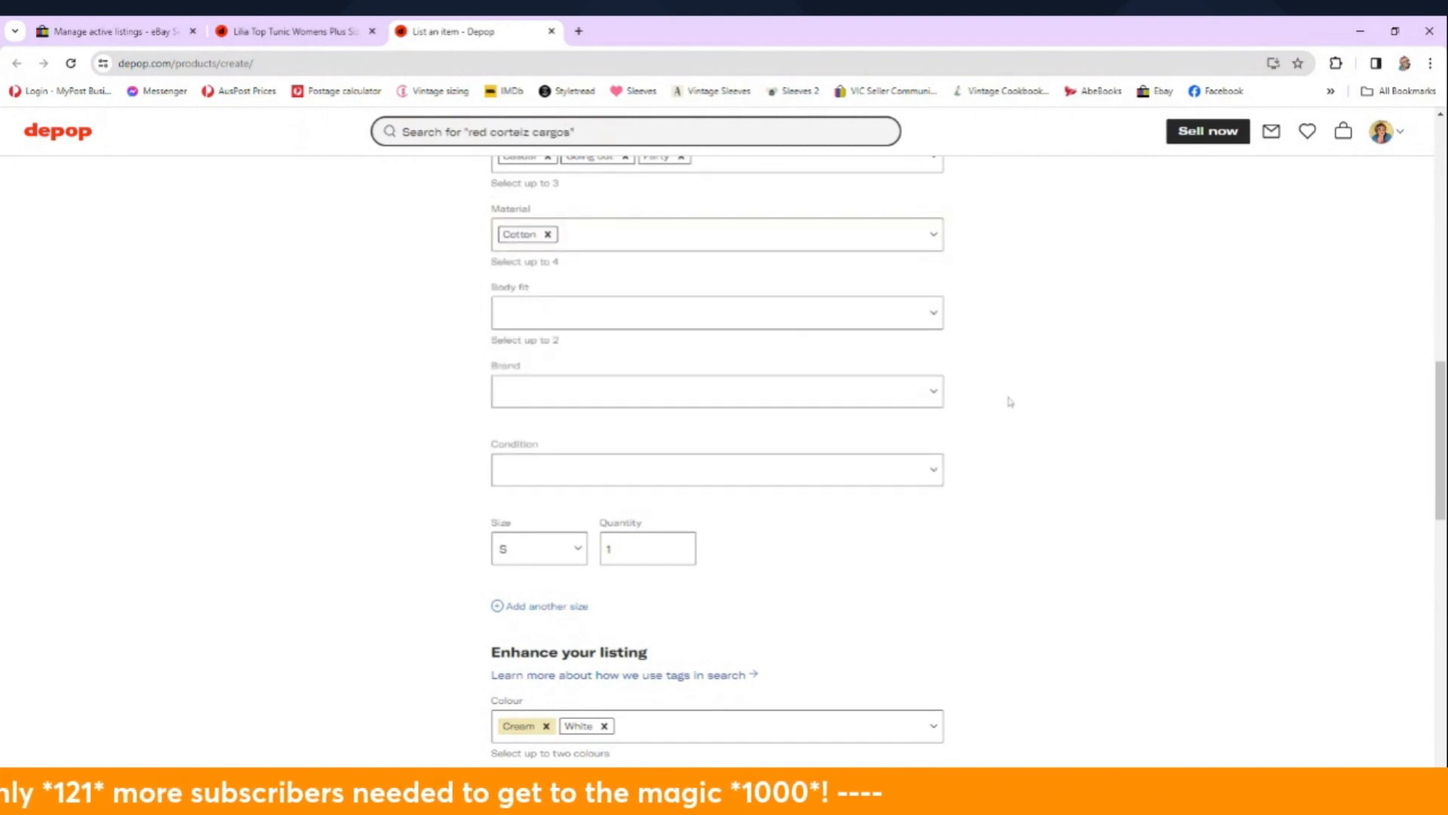
click(814, 243)
scroll(759, 444, down, 1)
scroll(758, 443, down, 3)
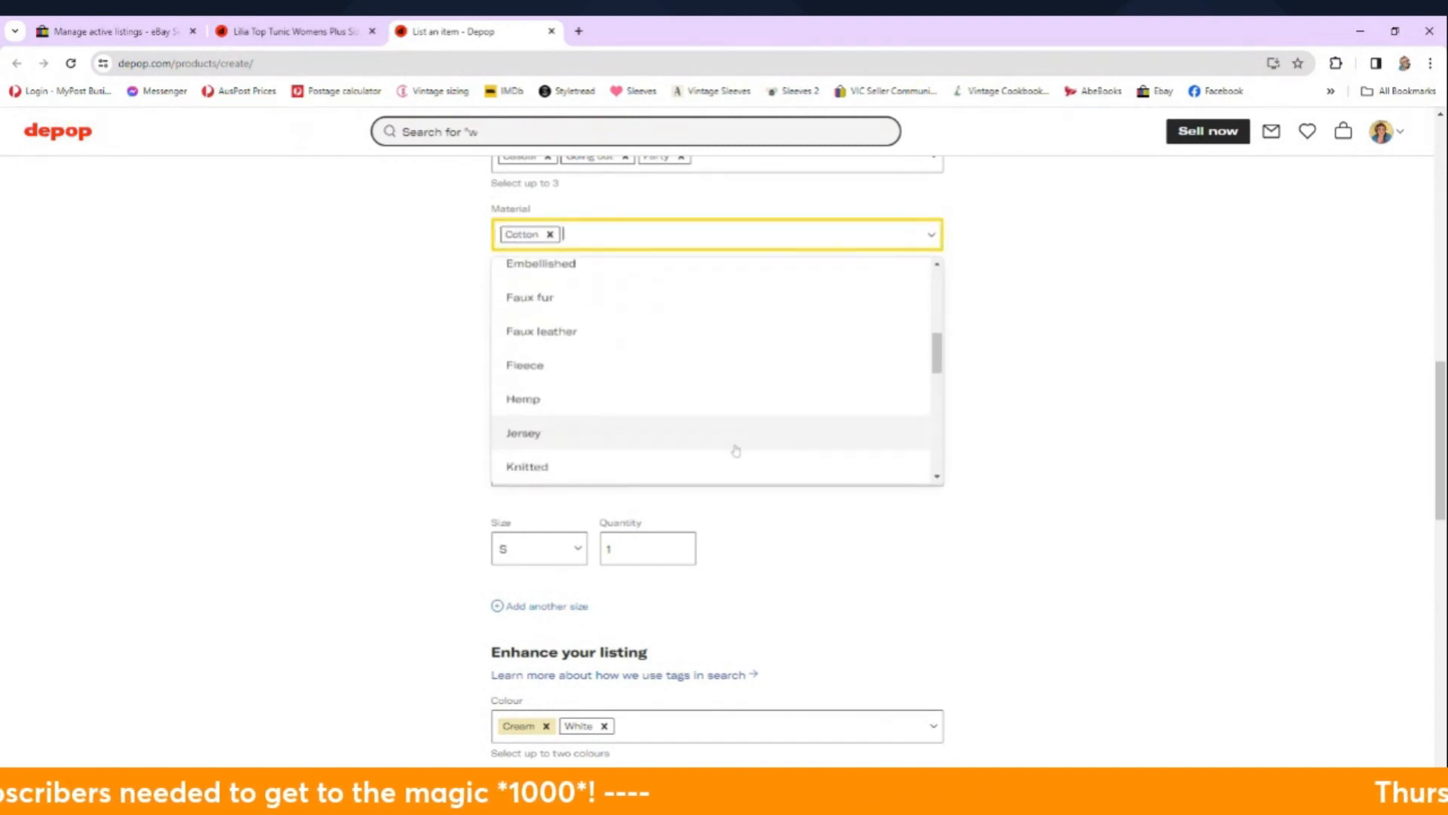
click(747, 346)
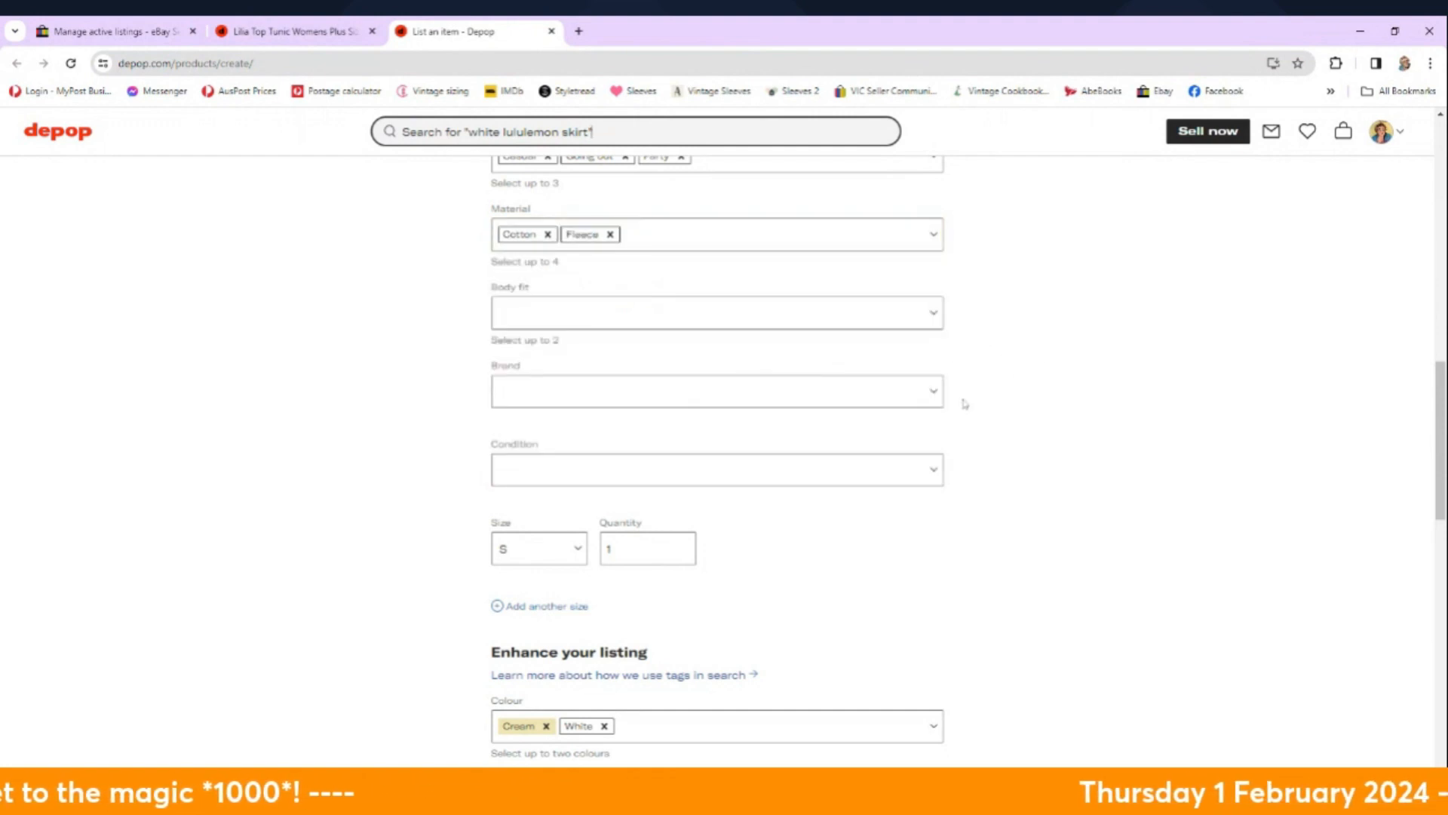
Step: Set the brand to Other, using "ppp" as the search text, and the condition to Used - Excellent
click(868, 398)
text(ppp)
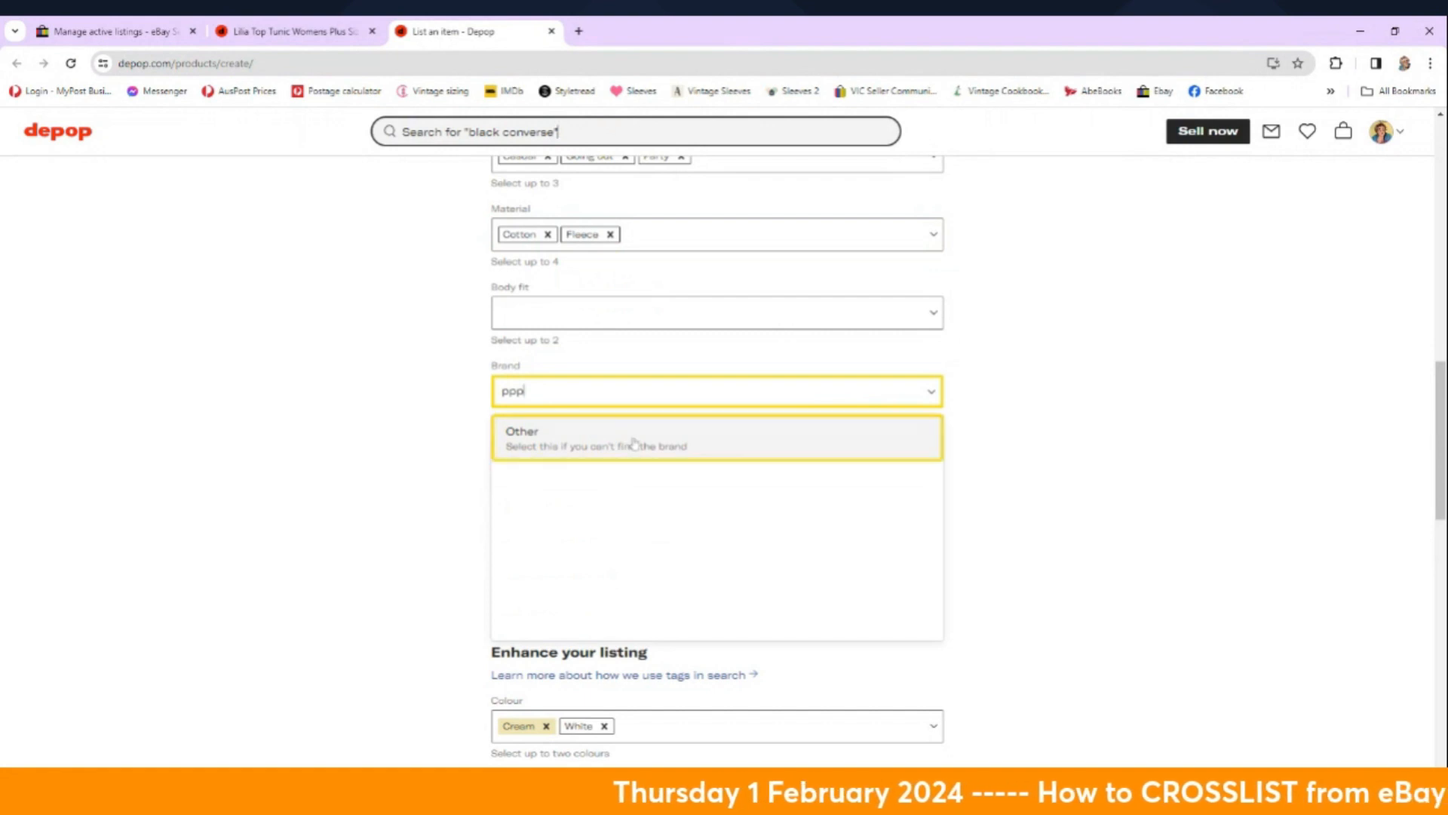
click(634, 443)
scroll(1122, 478, down, 2)
click(825, 322)
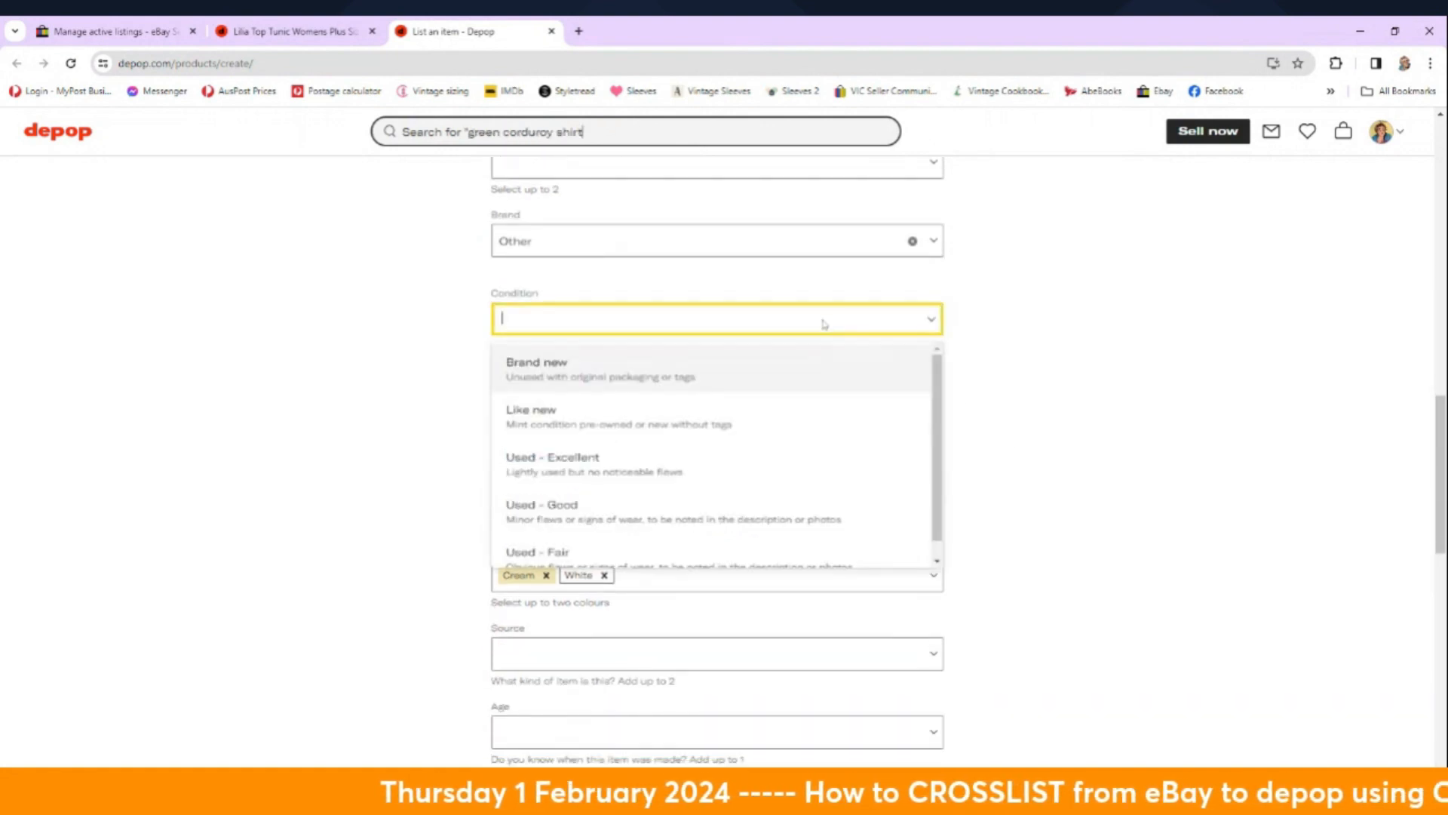
click(796, 471)
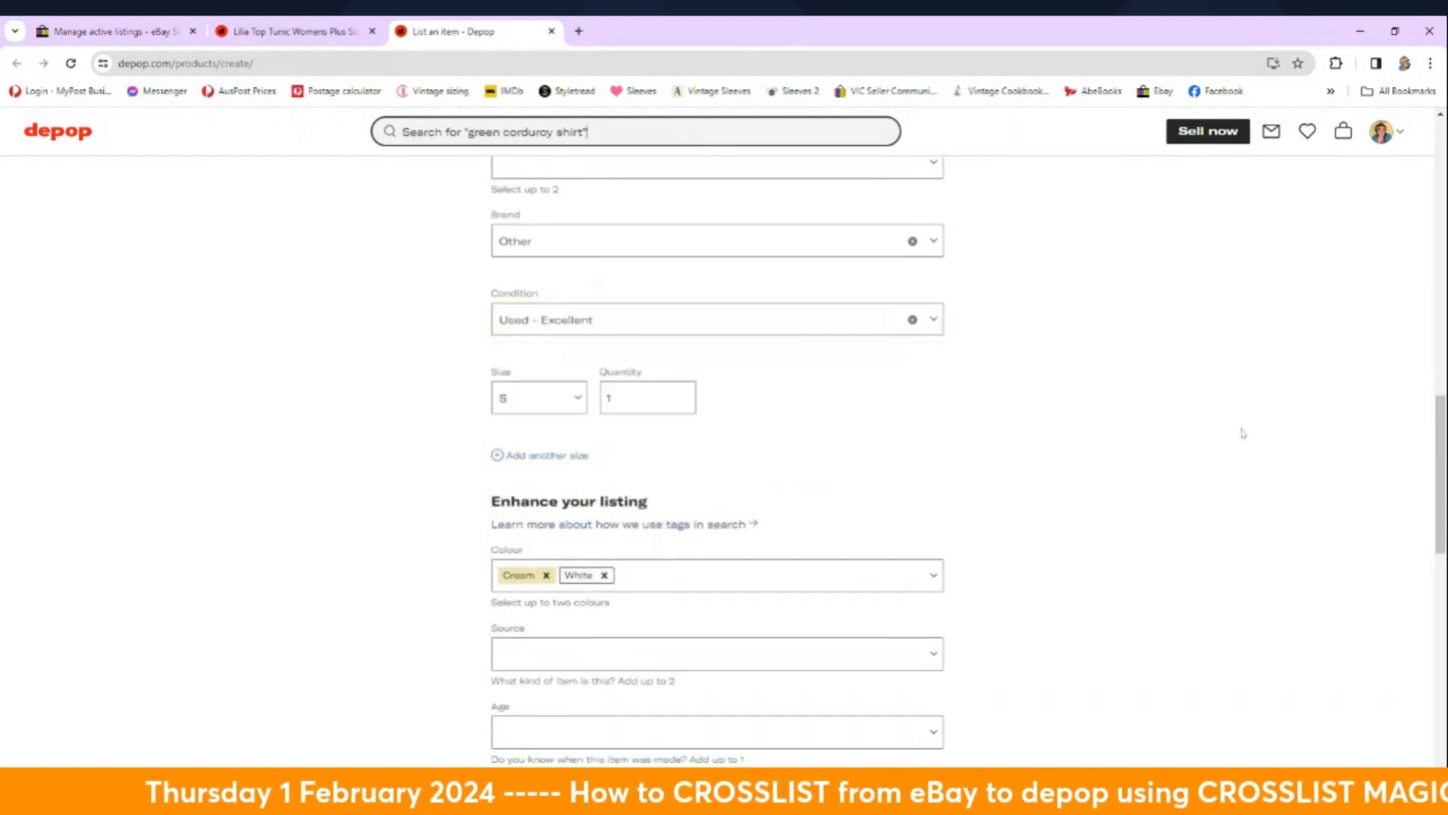
Step: Remove Cream from the jumper's colours, keeping White, and set its source to Preloved
scroll(1238, 438, down, 4)
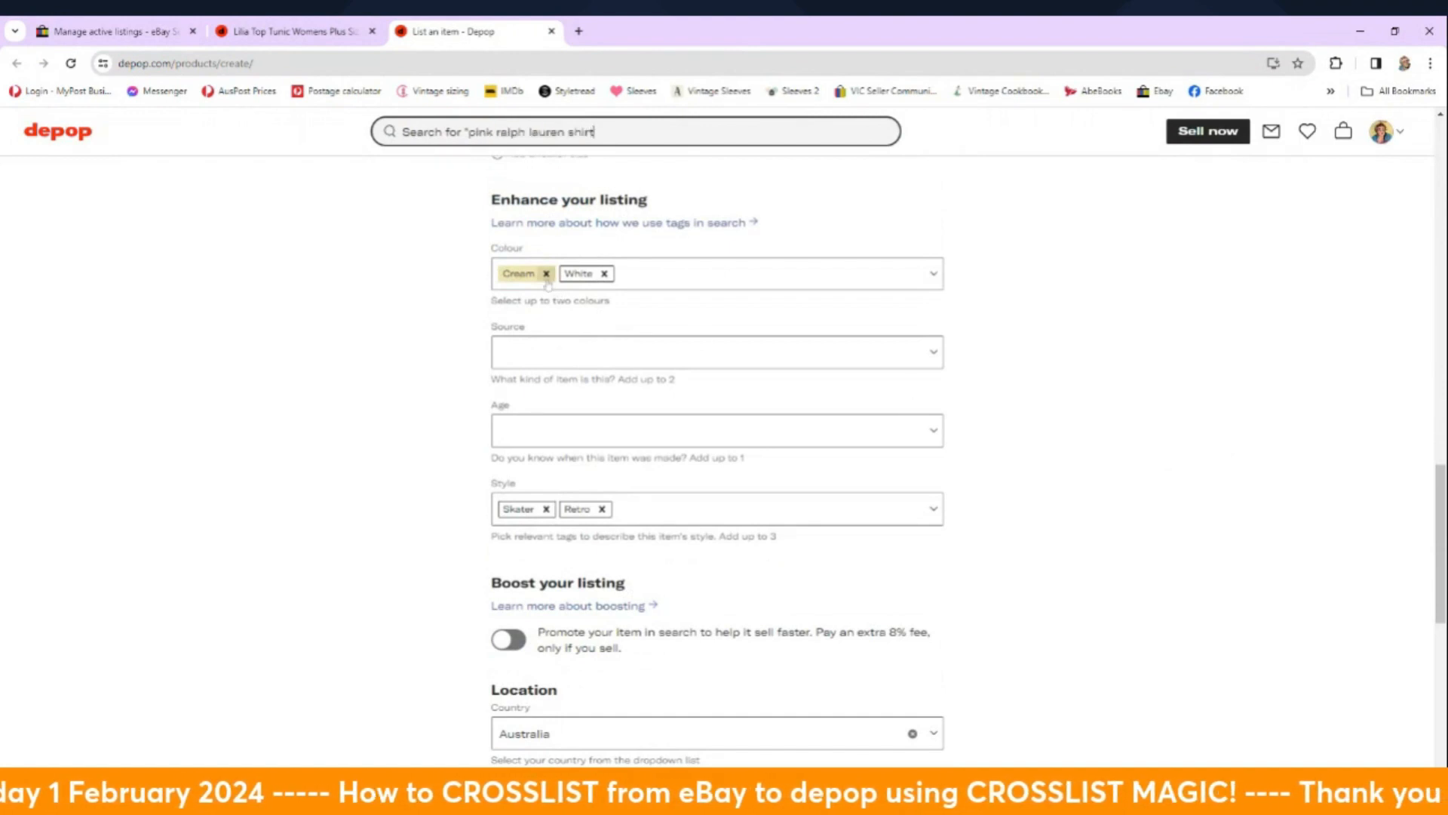
click(546, 274)
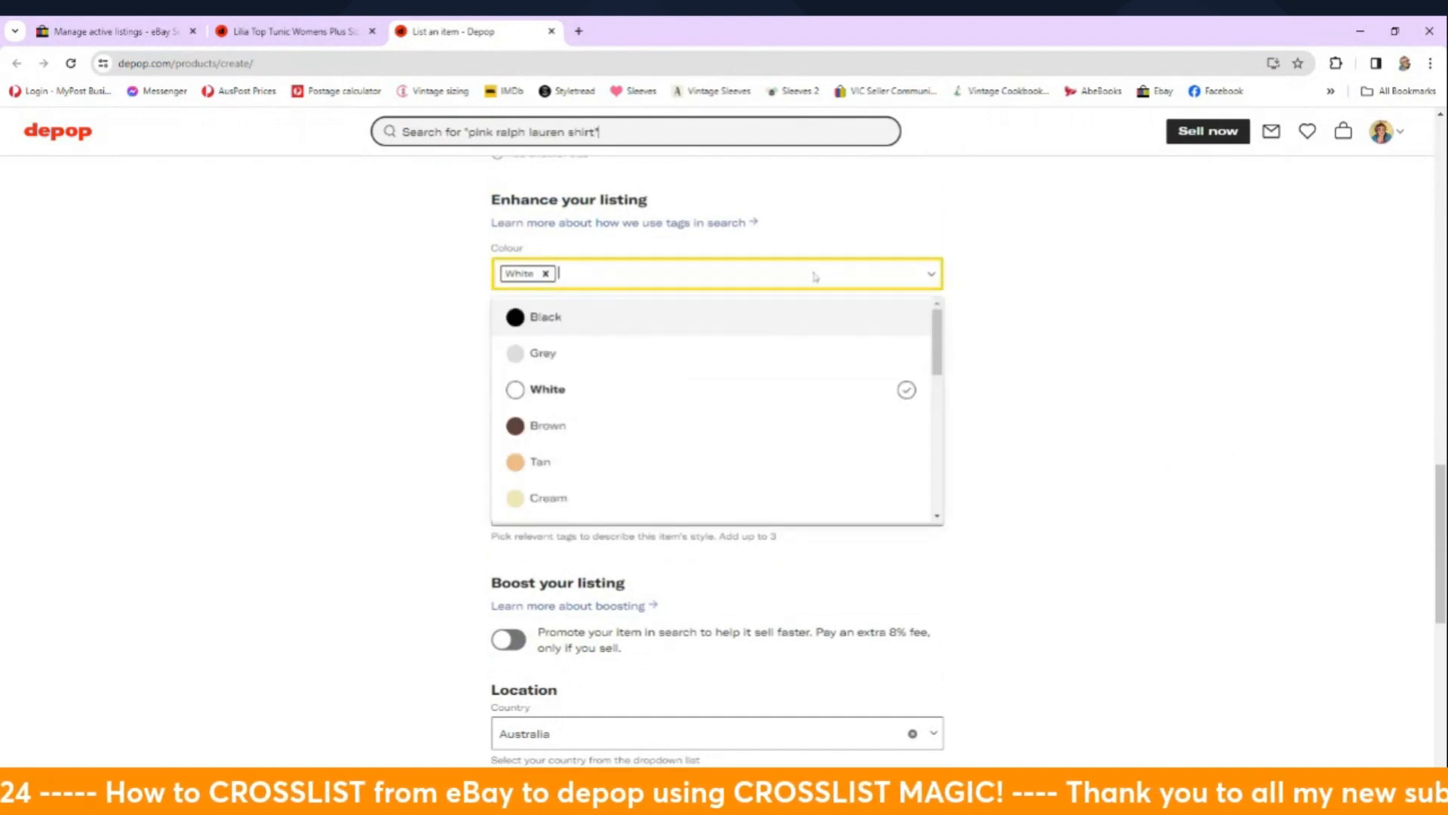
click(1012, 285)
click(842, 362)
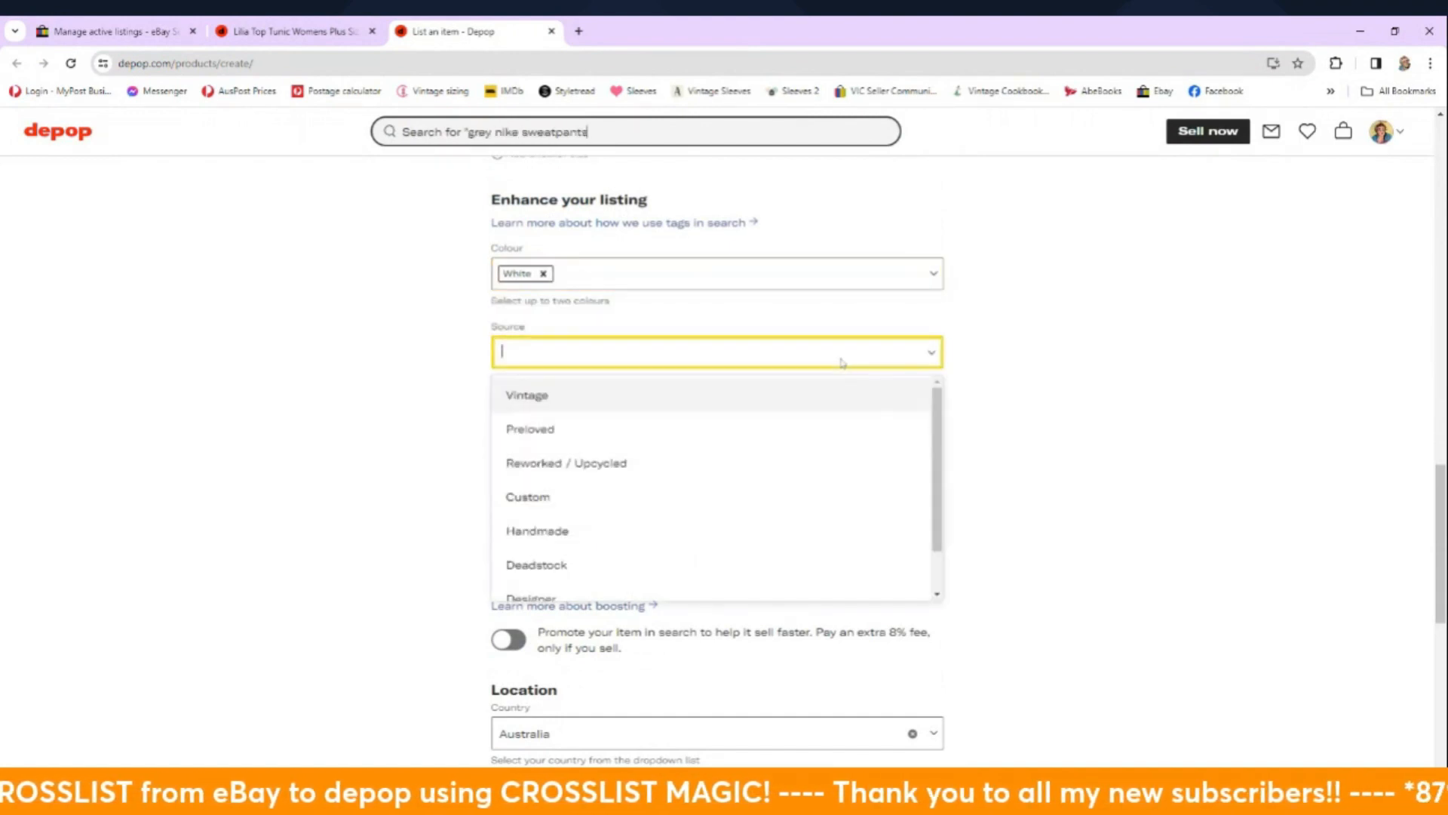
click(714, 430)
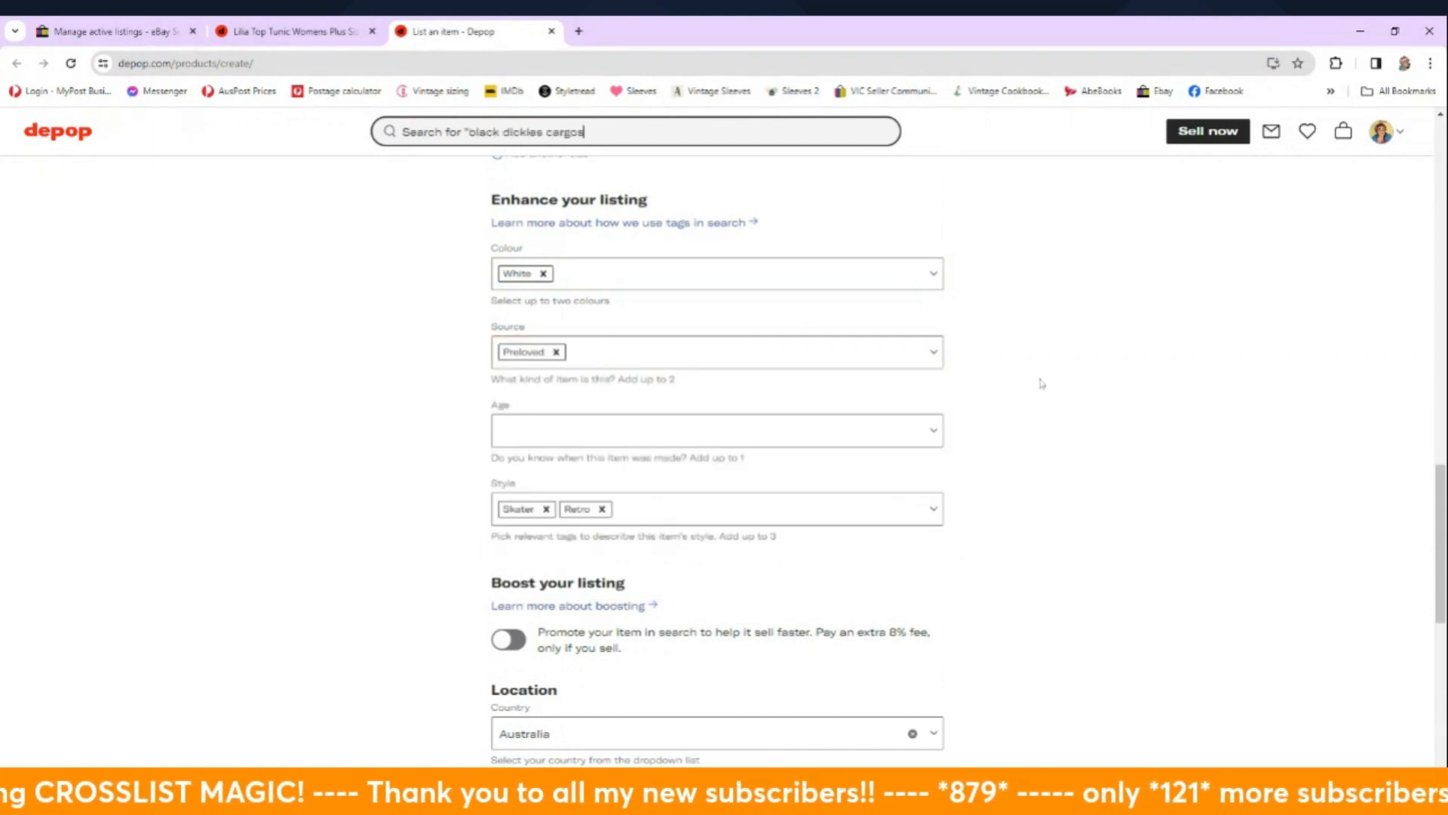
Step: Set the jumper's age to Modern
scroll(1037, 388, down, 2)
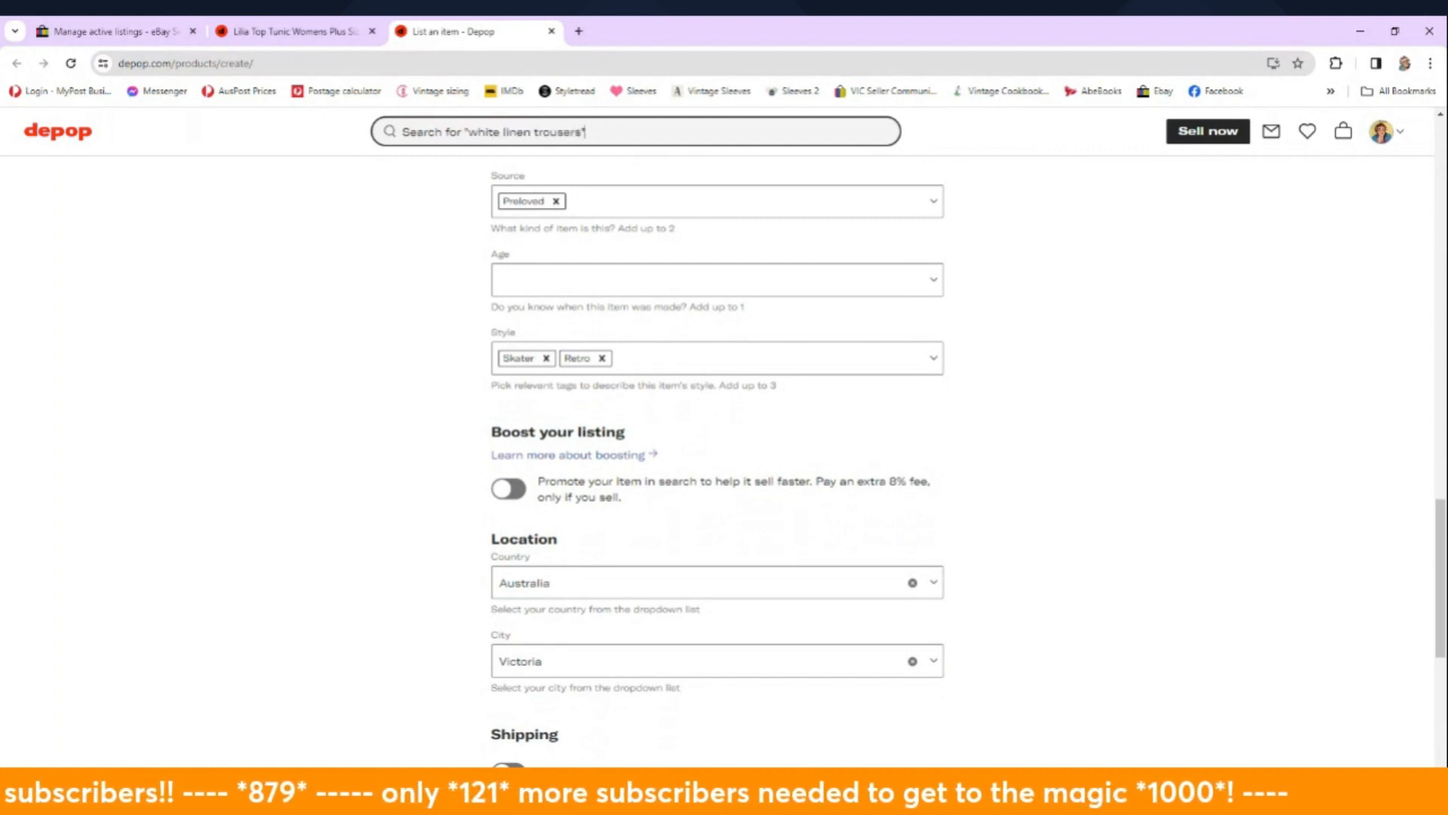
click(877, 293)
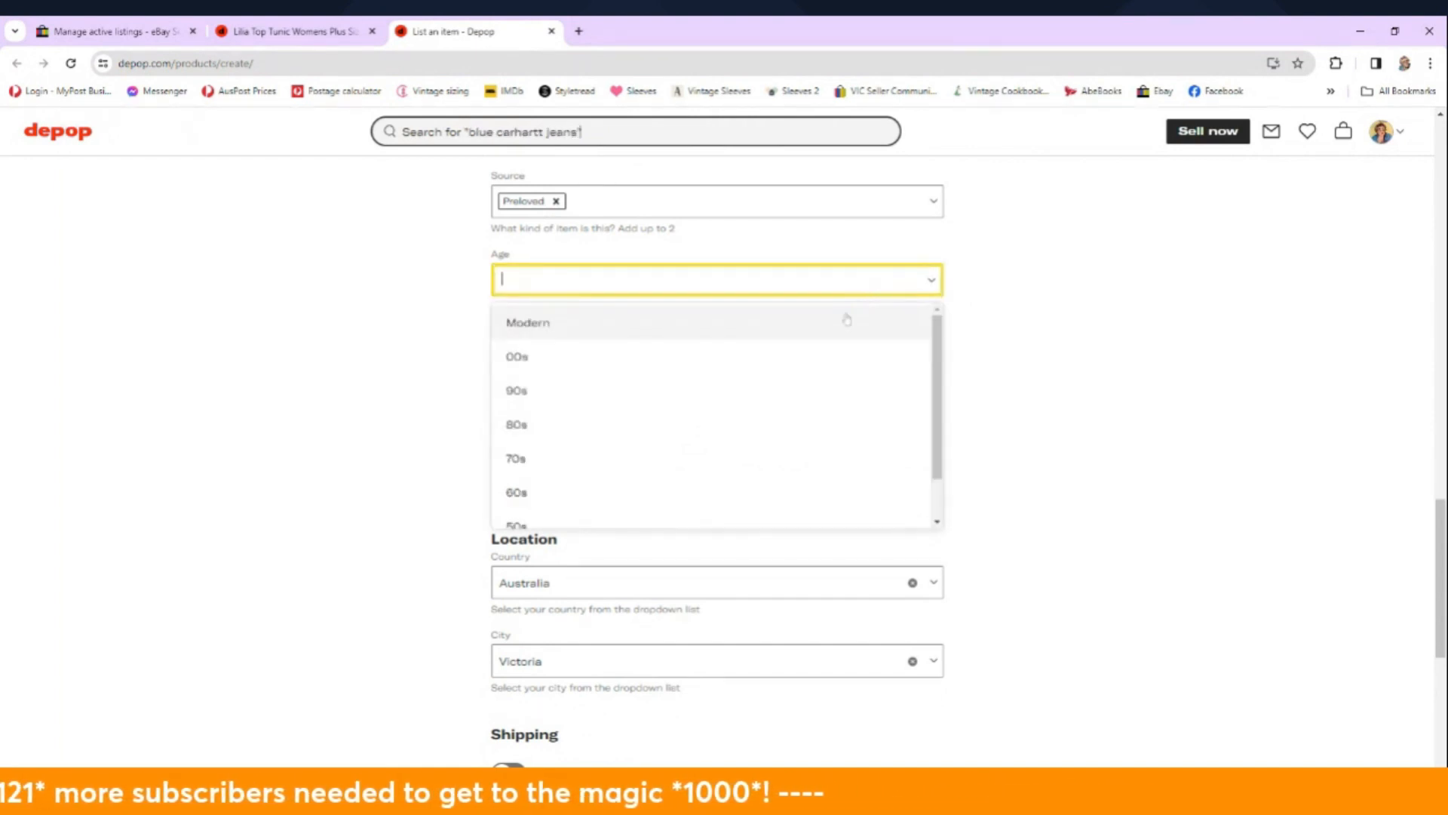
click(828, 333)
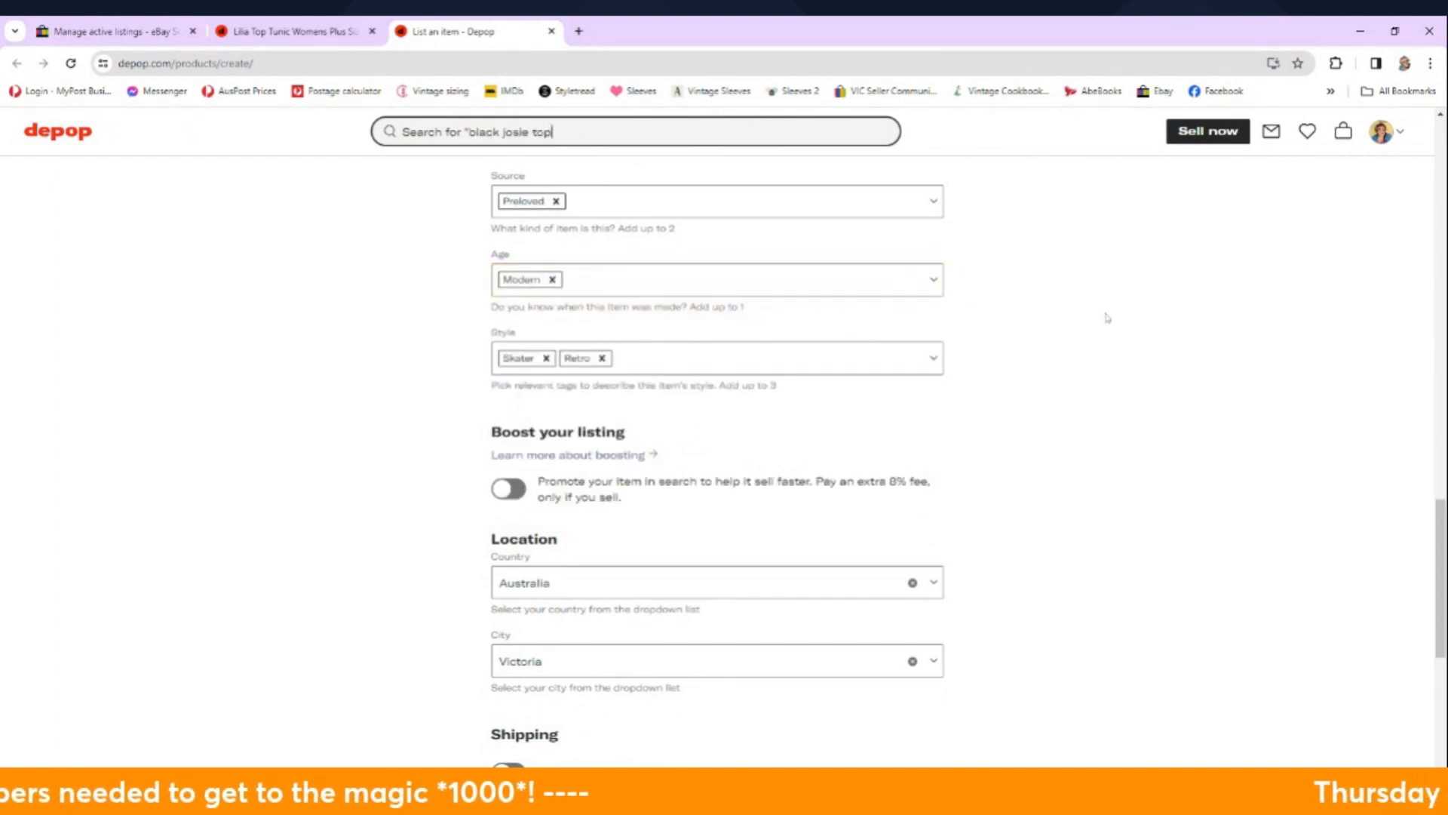
Step: Change the jumper's age to 00s and add Vintage as a second source
click(568, 283)
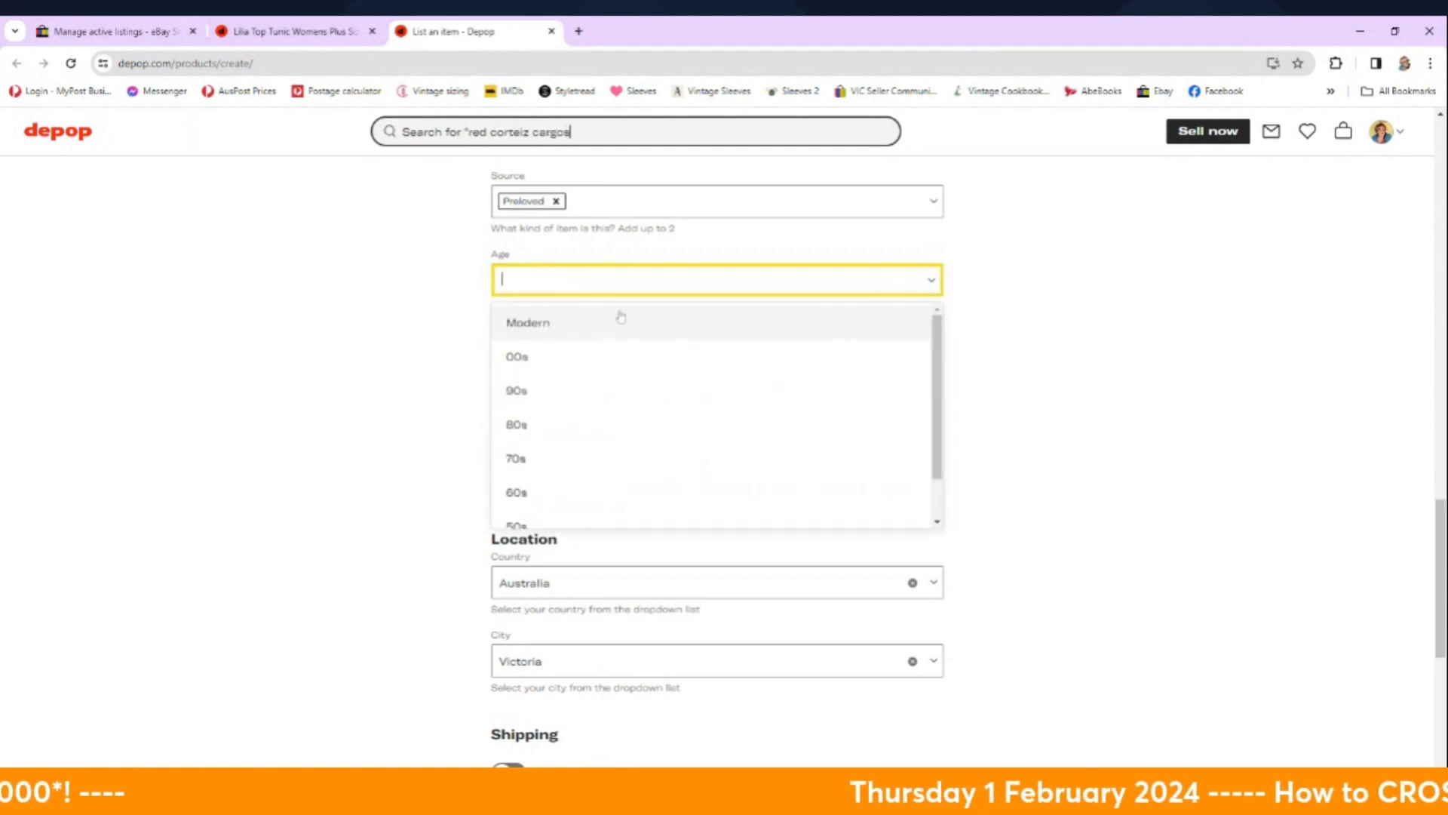
click(616, 362)
click(668, 202)
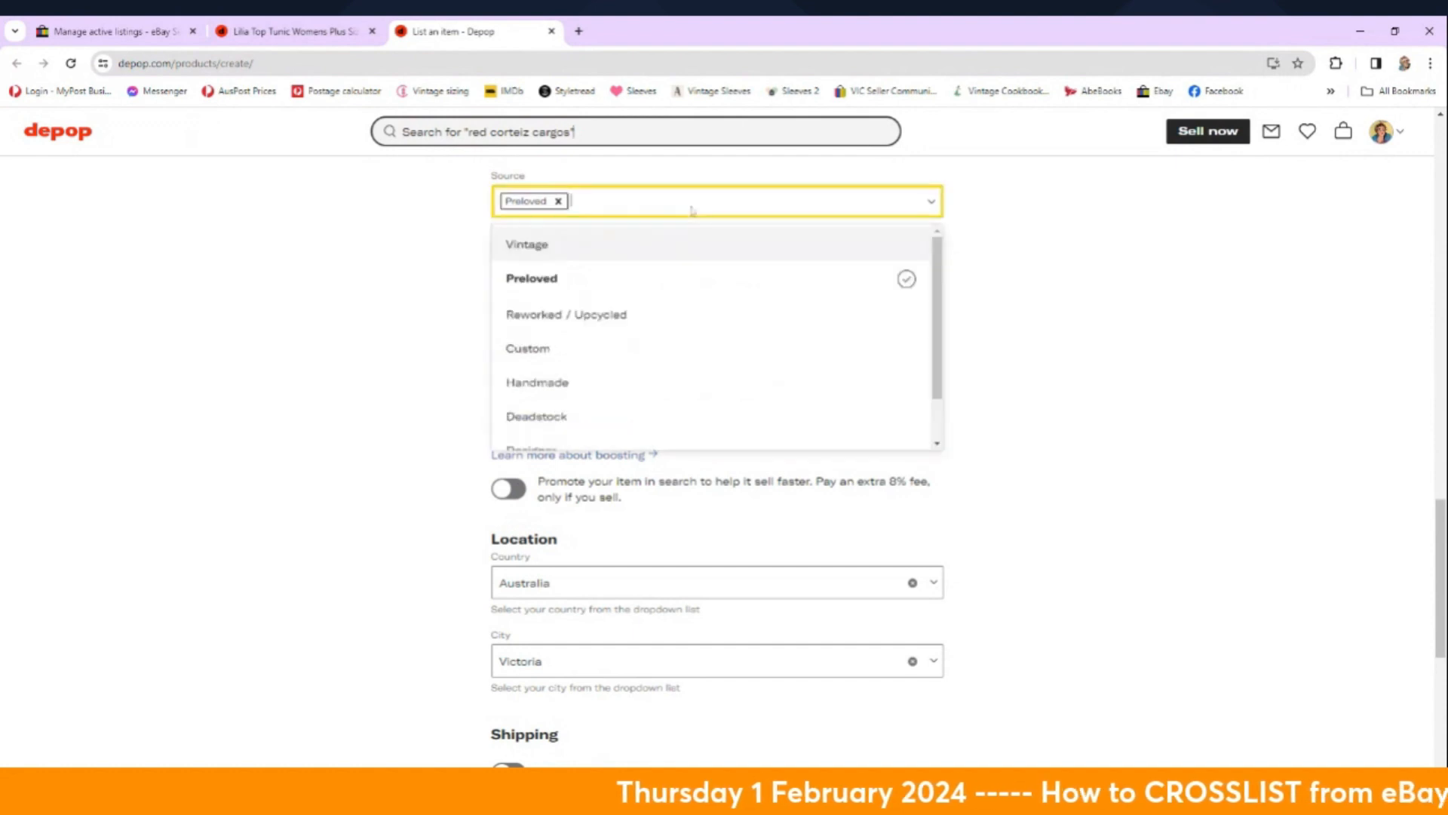
click(669, 243)
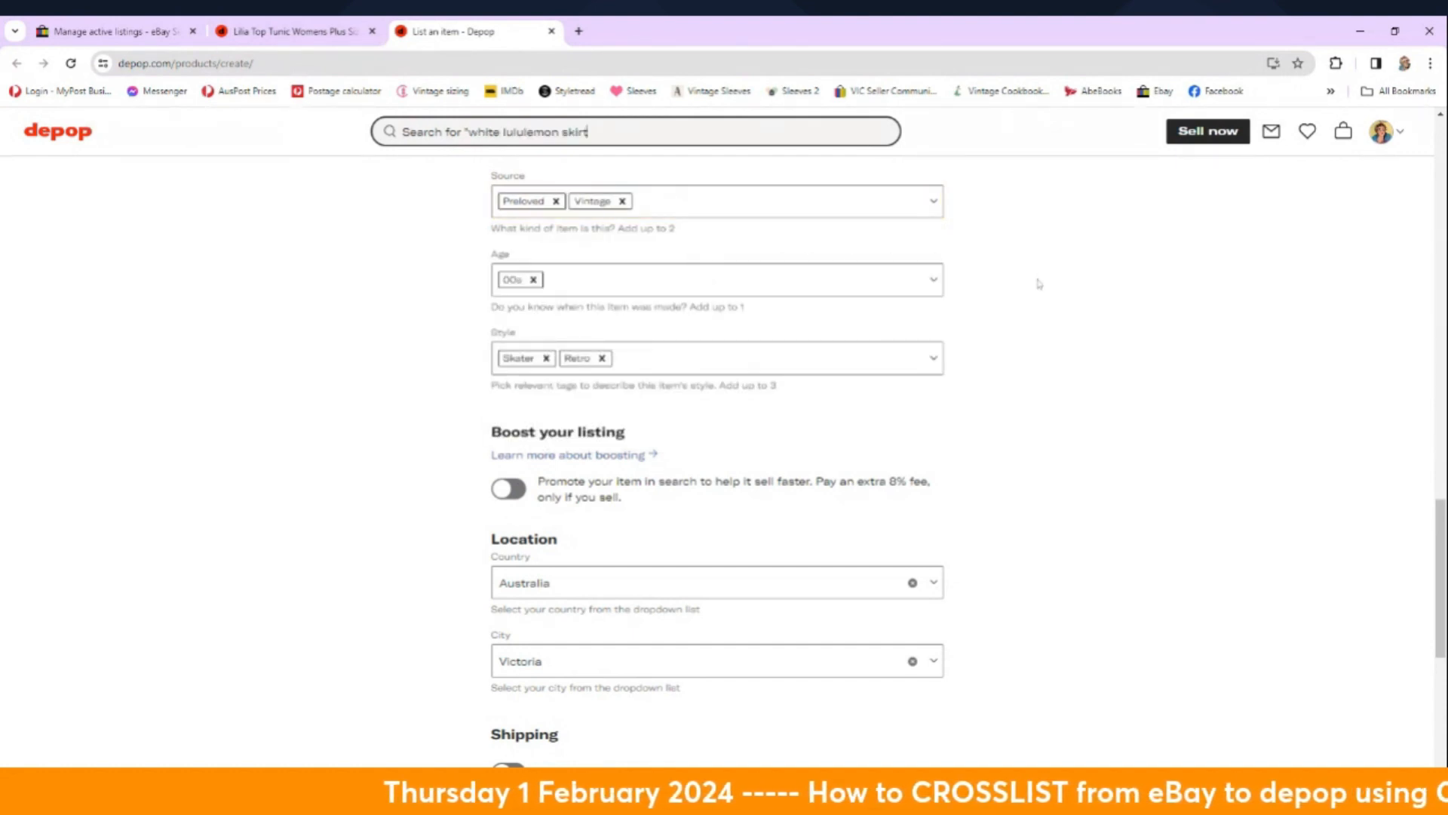
Step: Add Boho to the jumper's style tags and post the listing with the prefilled location, shipping and price
click(767, 368)
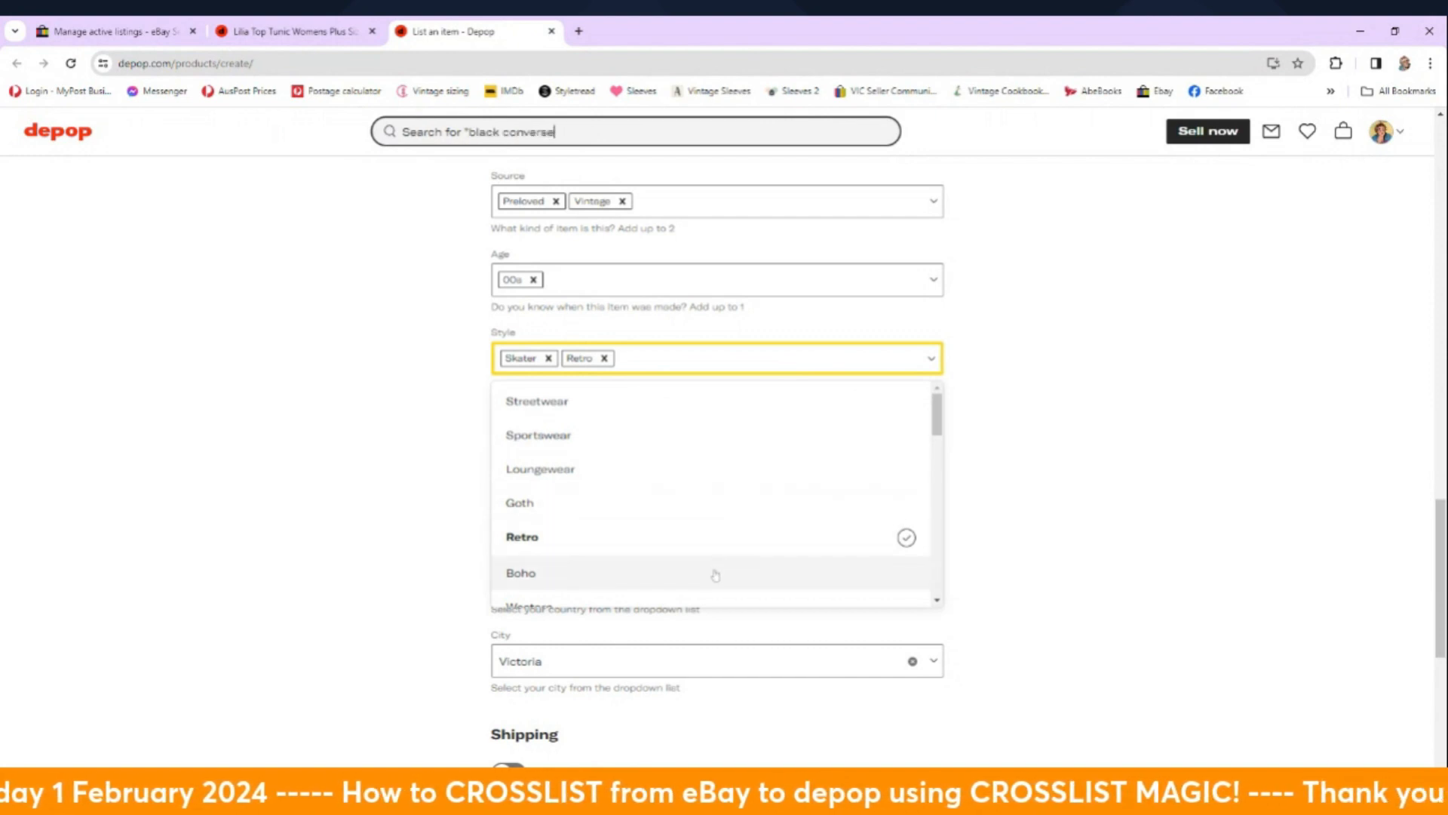
click(711, 572)
scroll(1040, 449, down, 6)
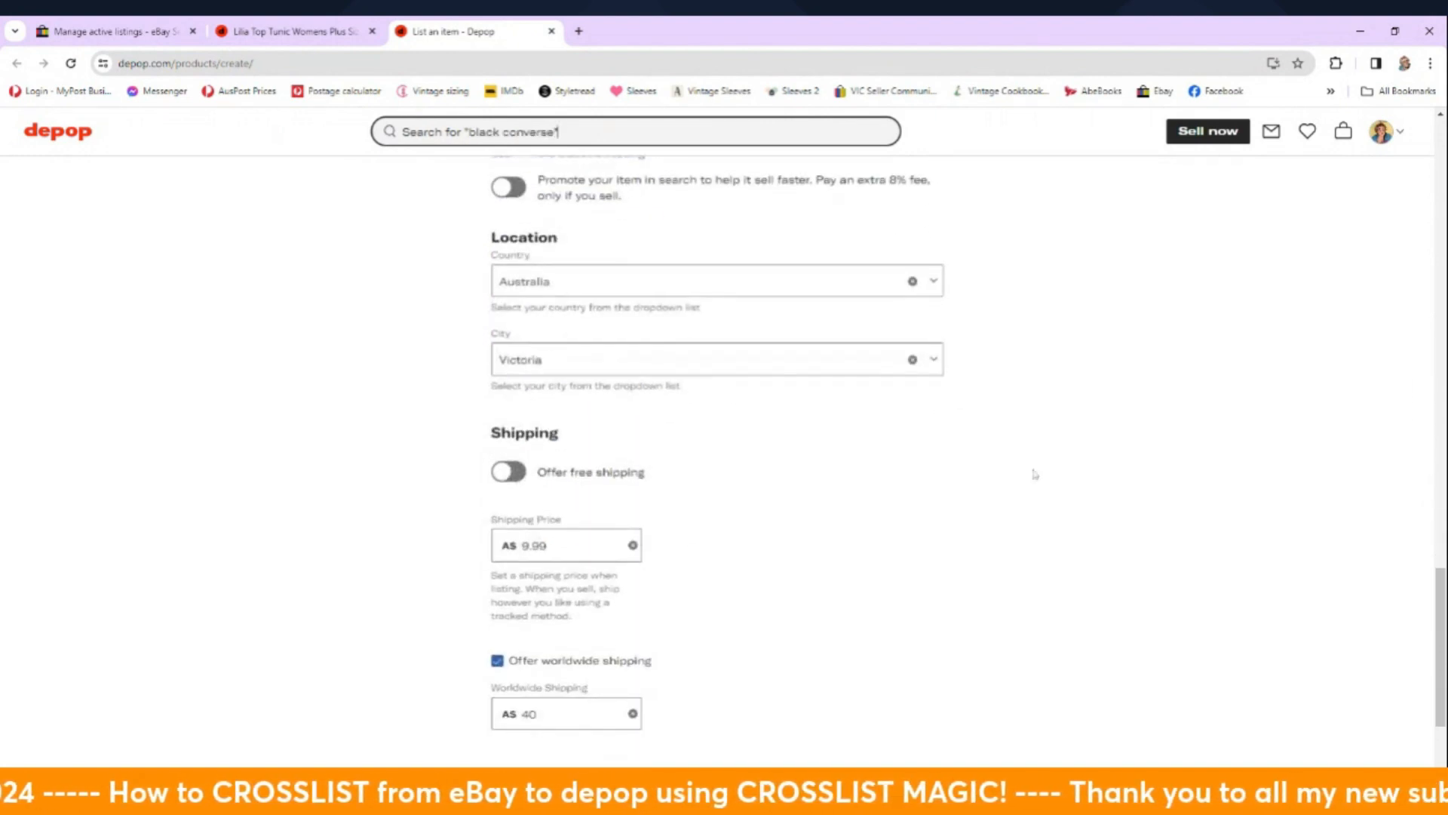
click(555, 686)
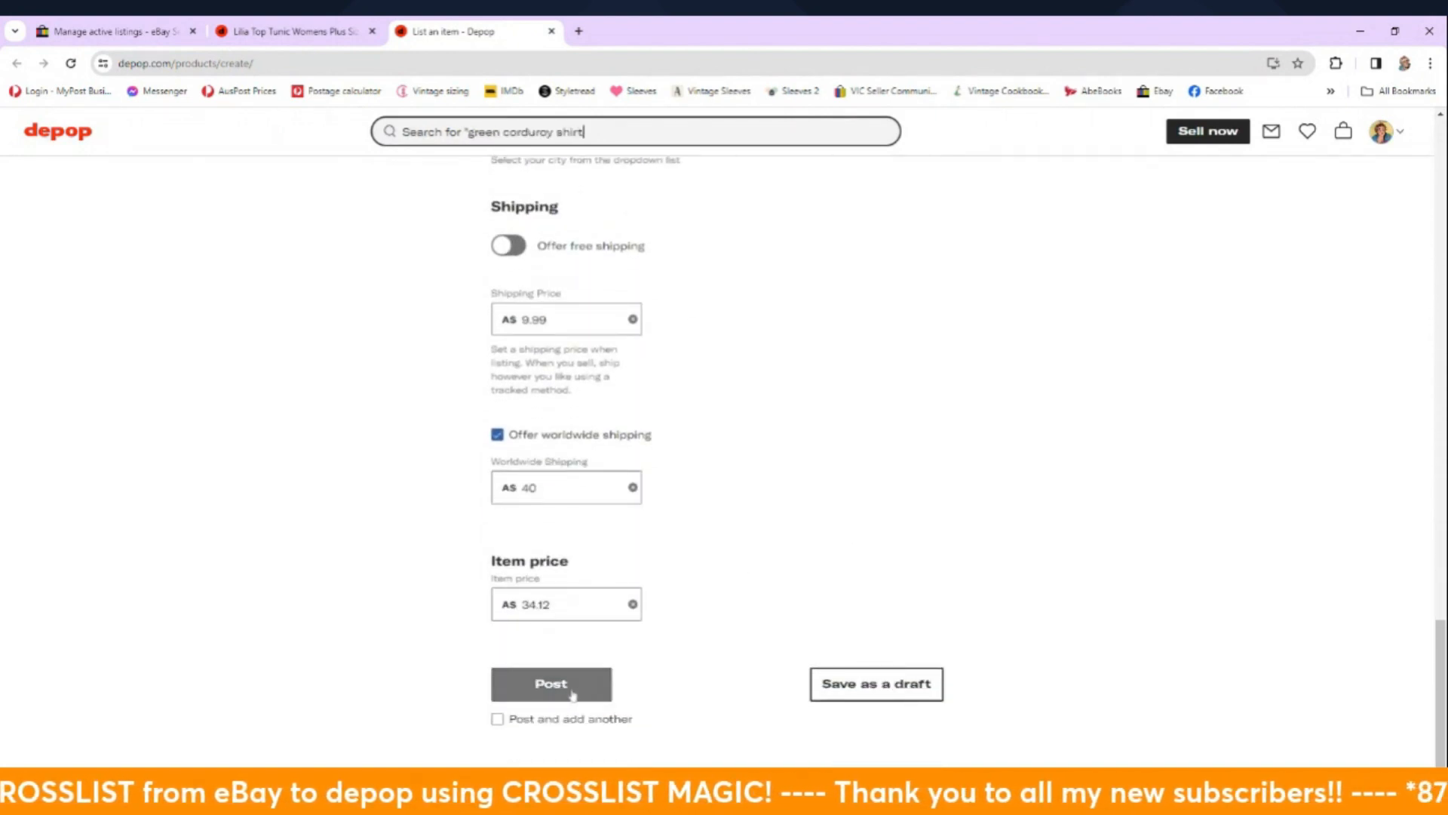